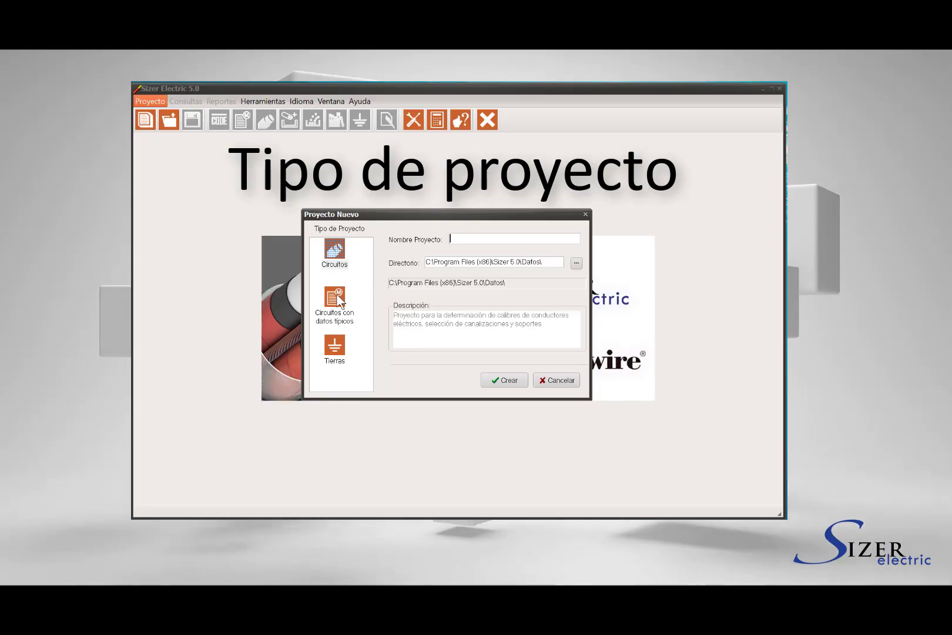
Compare Circuitos and Tierras, then pick Circuitos con datos típicos as the project type
{"action": "left_click", "coordinate": [338, 322]}
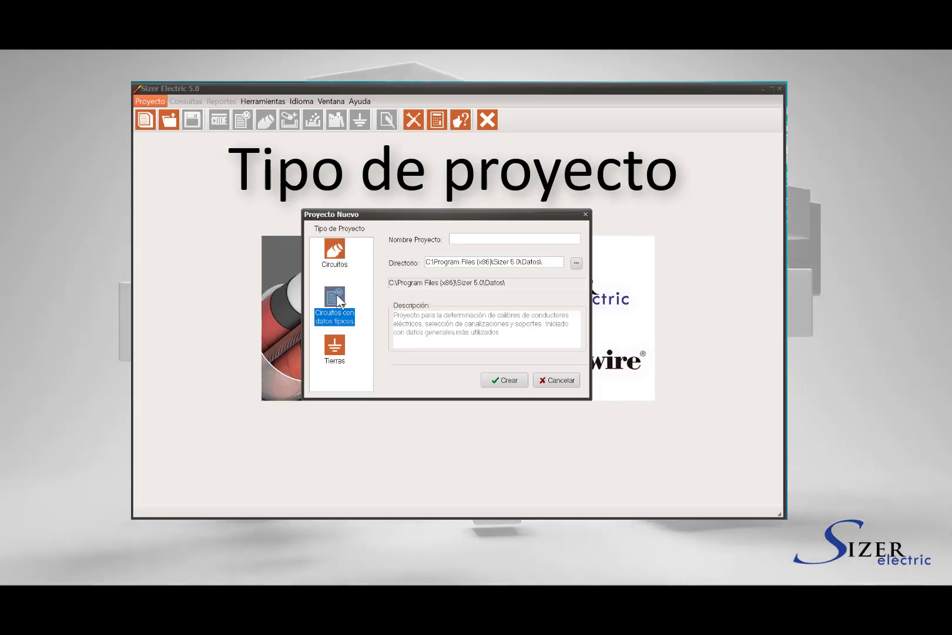
{"action": "left_click", "coordinate": [335, 346]}
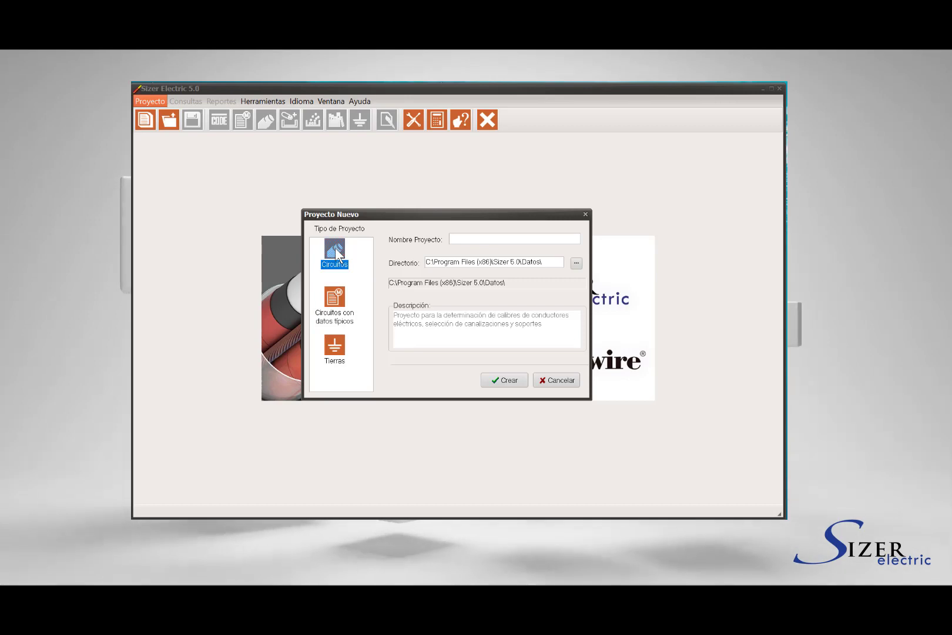
{"action": "left_click", "coordinate": [335, 294]}
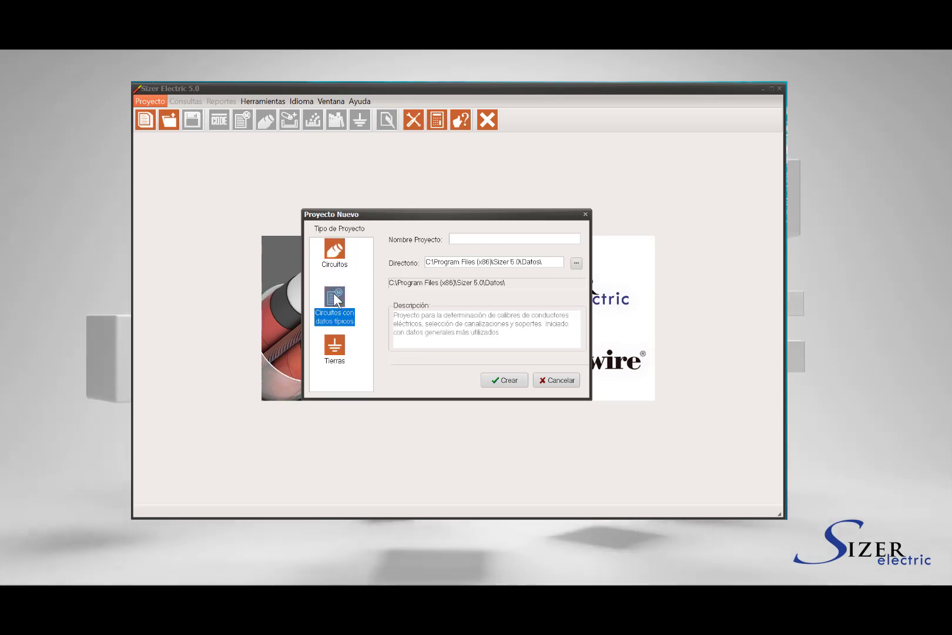
{"action": "left_click", "coordinate": [337, 254]}
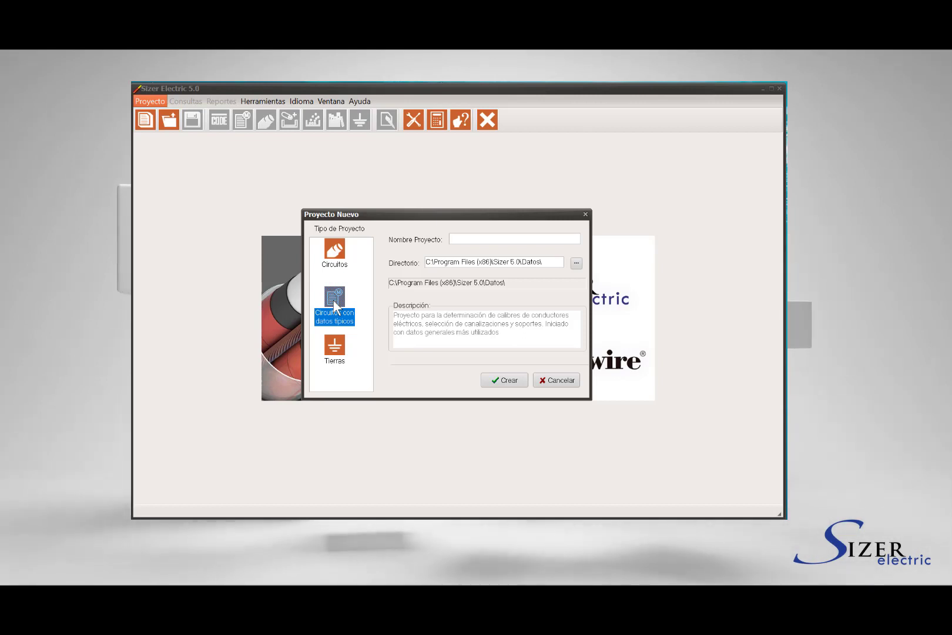
{"action": "left_click", "coordinate": [494, 238]}
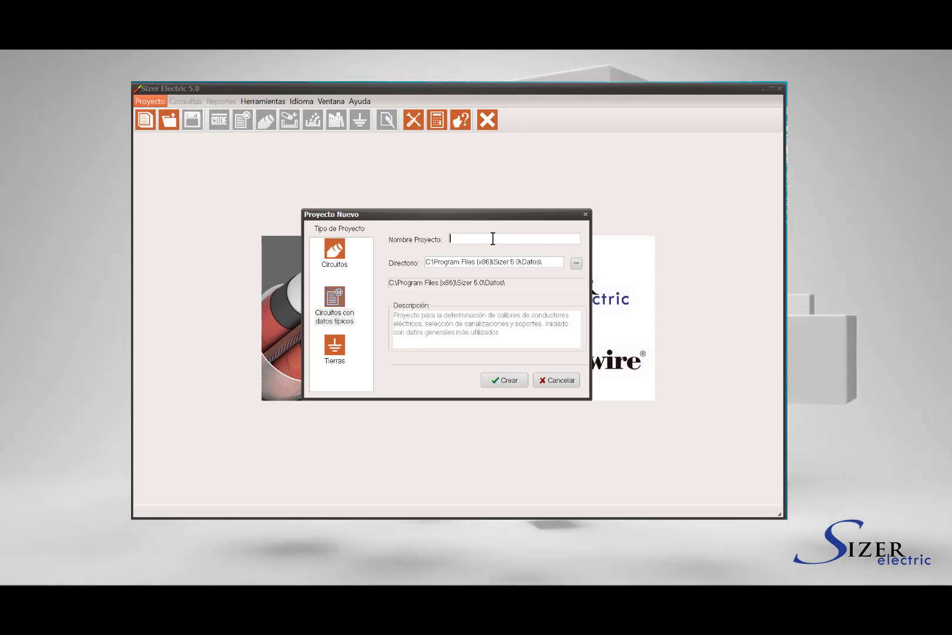
Create project 'Proyecto Ejemplo' stored in the Sizer 5.0\Datos\Tutorial folder on drive c:
{"action": "type", "text": "Proyecto Ejemplo"}
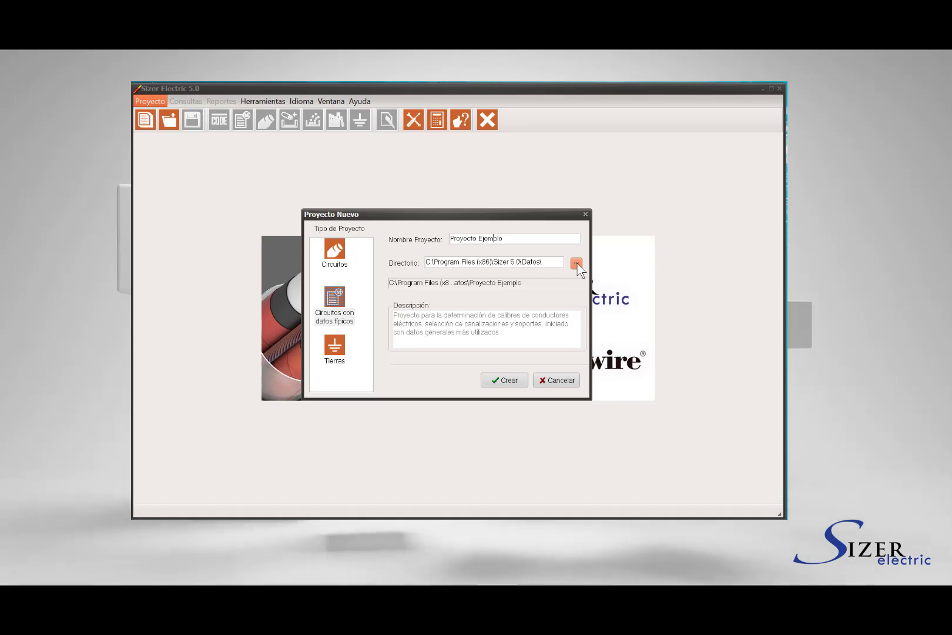
{"action": "left_click", "coordinate": [576, 264]}
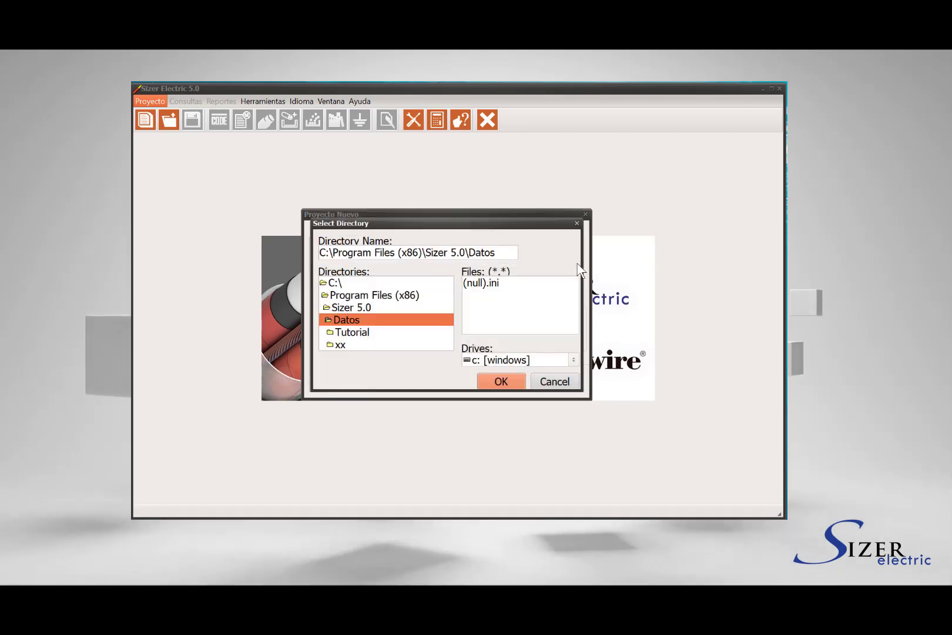
{"action": "left_click", "coordinate": [574, 363]}
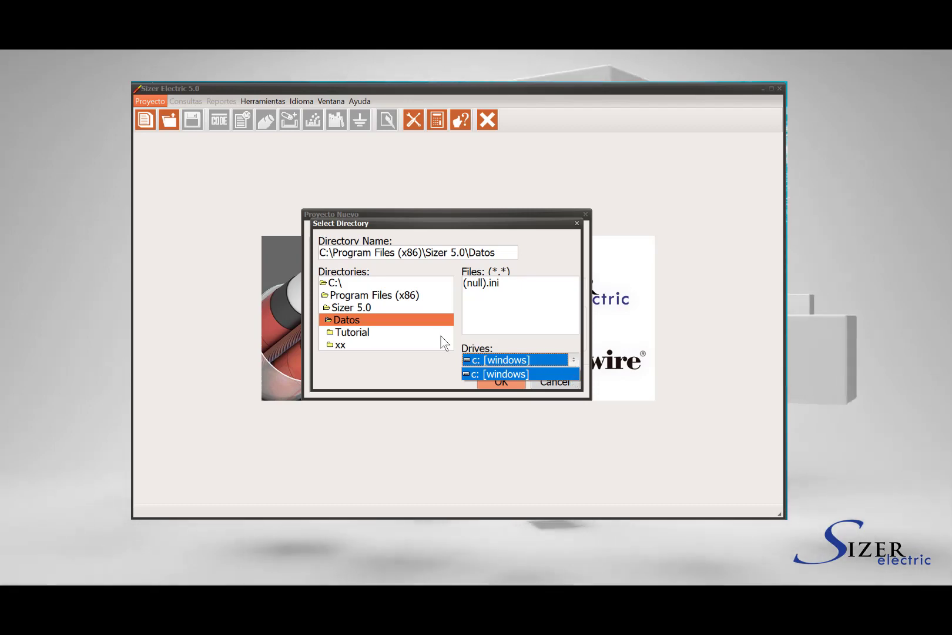
{"action": "left_click", "coordinate": [404, 328]}
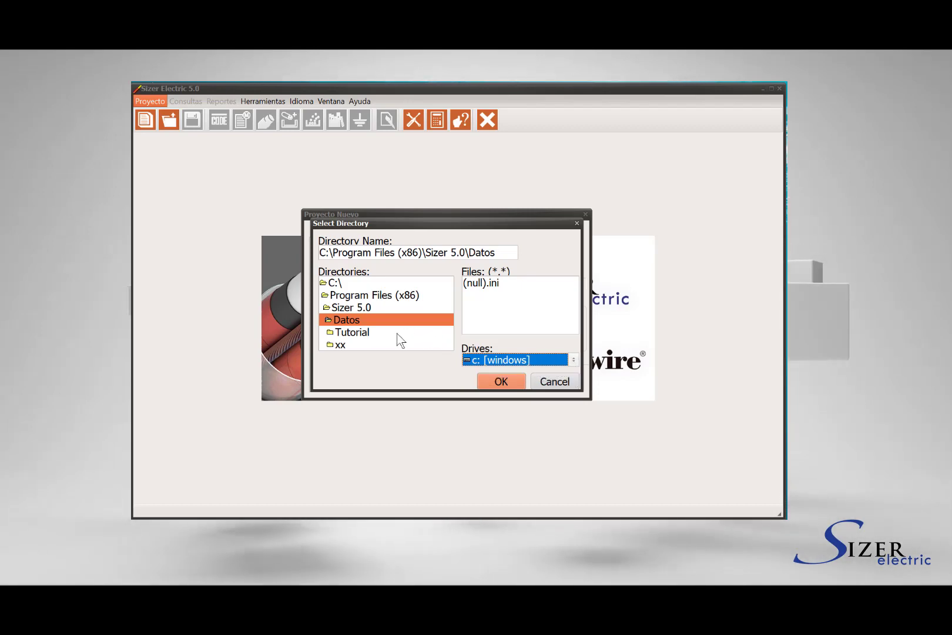
{"action": "double_click", "coordinate": [397, 333]}
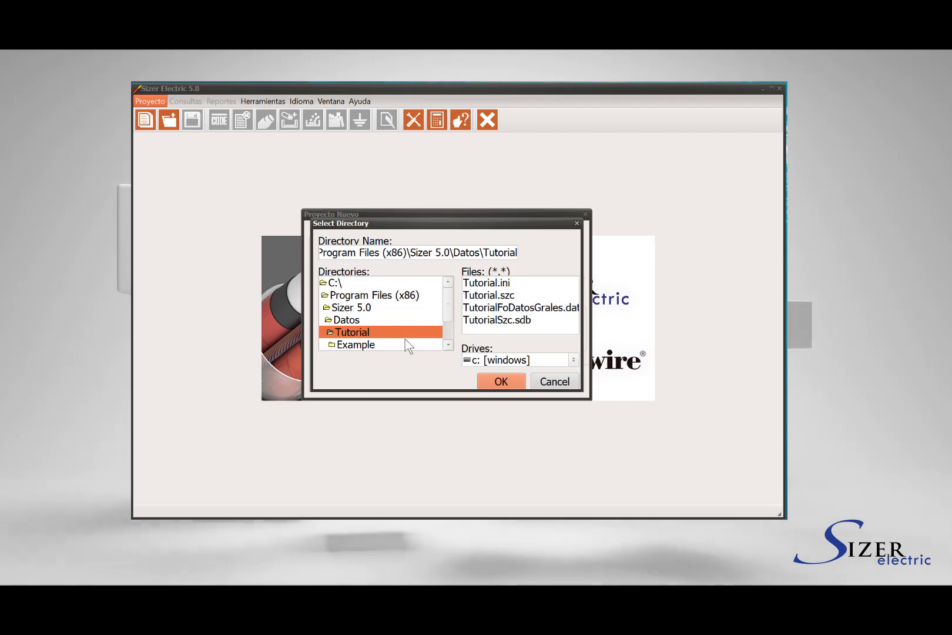
{"action": "left_click", "coordinate": [500, 382]}
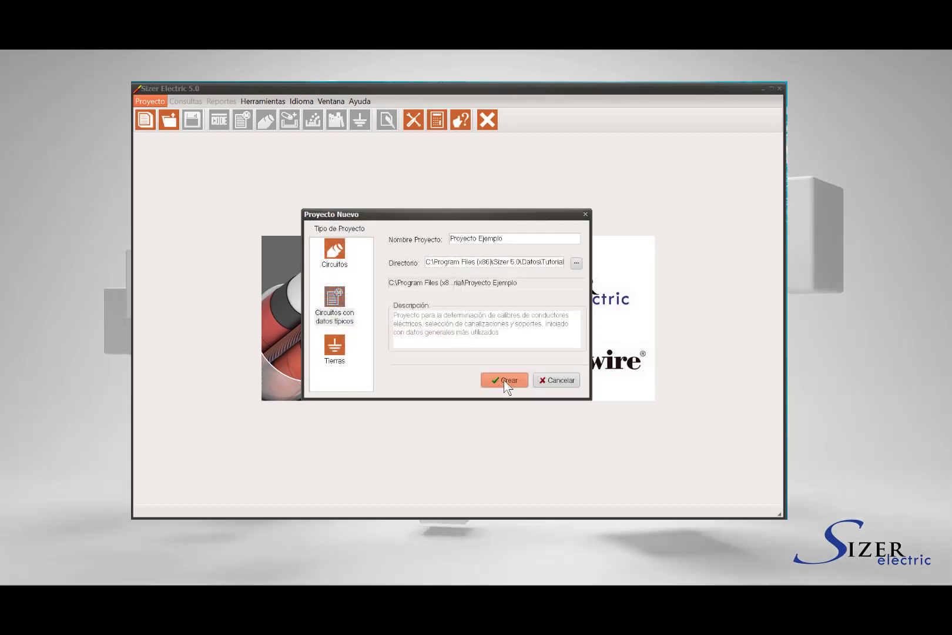
{"action": "left_click", "coordinate": [504, 379]}
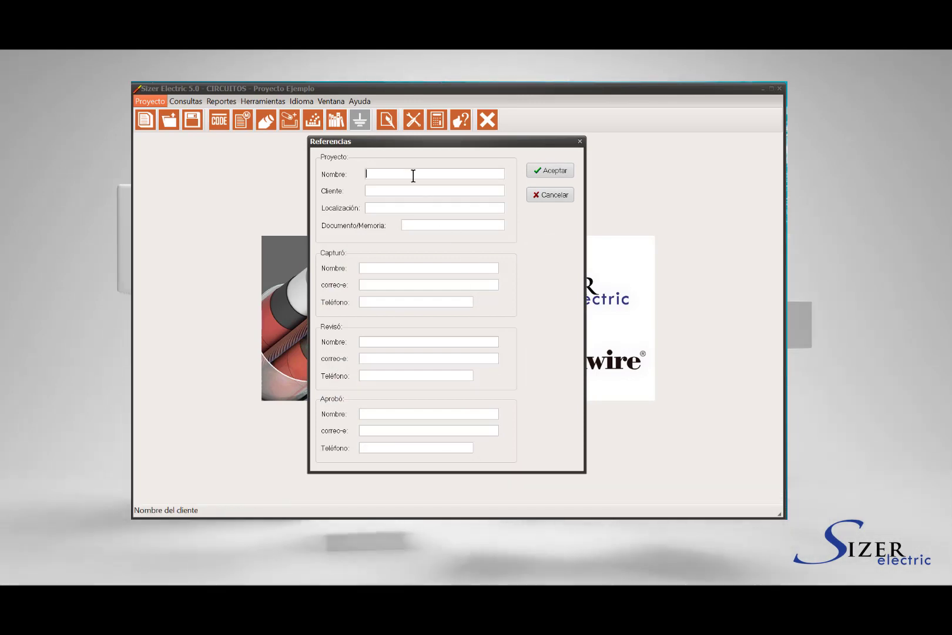
Enter project name Petroquimica del Golfo, client Proyectos Internacionales and document 01-MEM-01
{"action": "type", "text": "etroquimica del Golfo"}
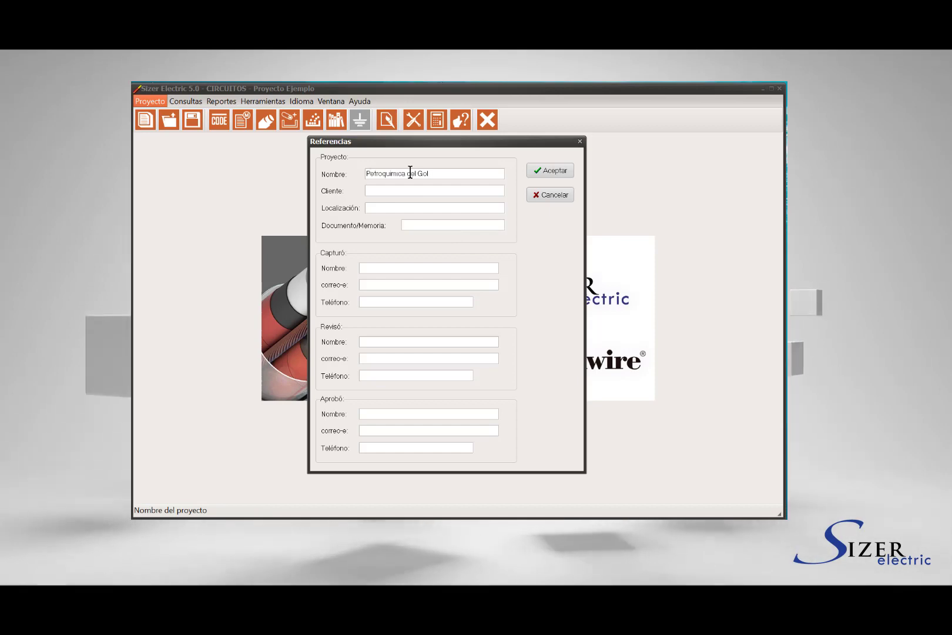
{"action": "left_click", "coordinate": [402, 191]}
{"action": "type", "text": "Proyectos Internacionales"}
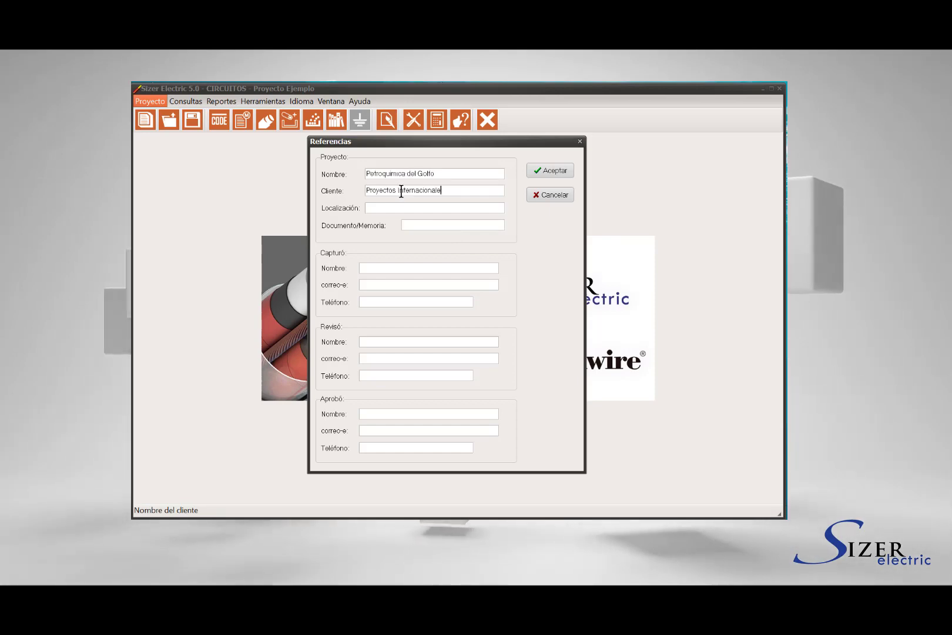
{"action": "left_click", "coordinate": [395, 208]}
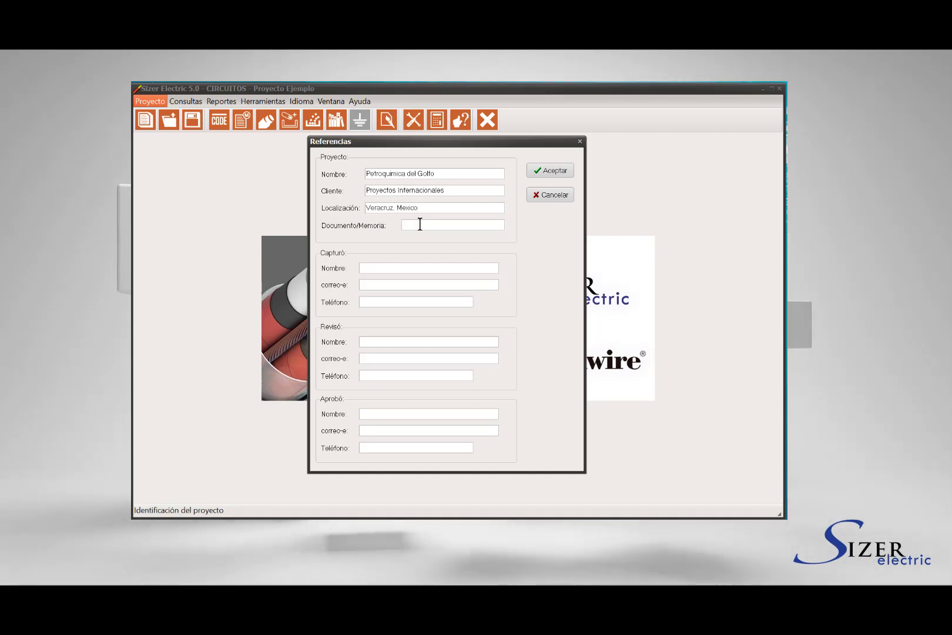
{"action": "type", "text": "01-MEM-01"}
Fill in the capturer's name and e-mail address
{"action": "left_click", "coordinate": [410, 268]}
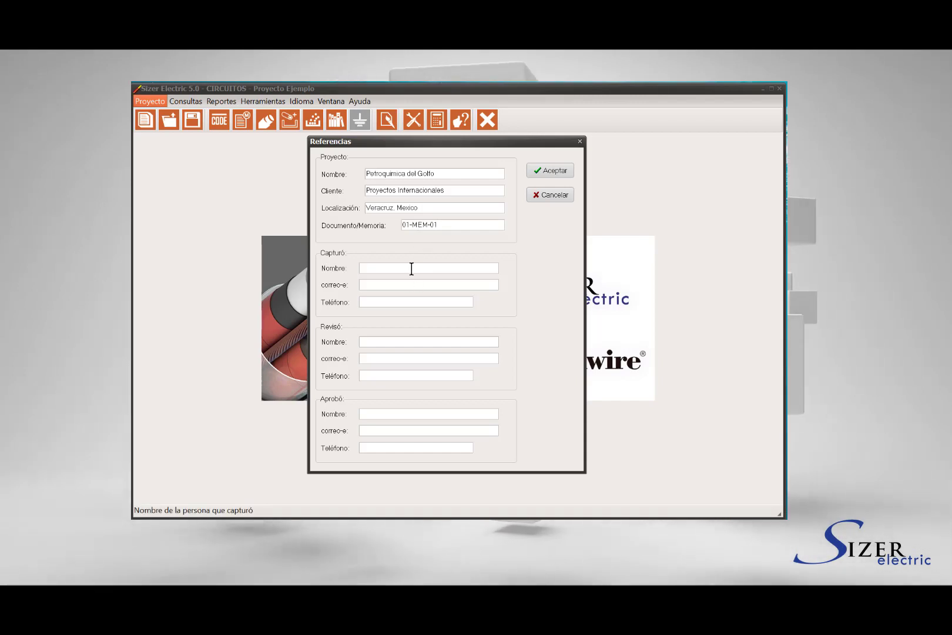
{"action": "left_click", "coordinate": [412, 283]}
{"action": "left_click", "coordinate": [402, 303]}
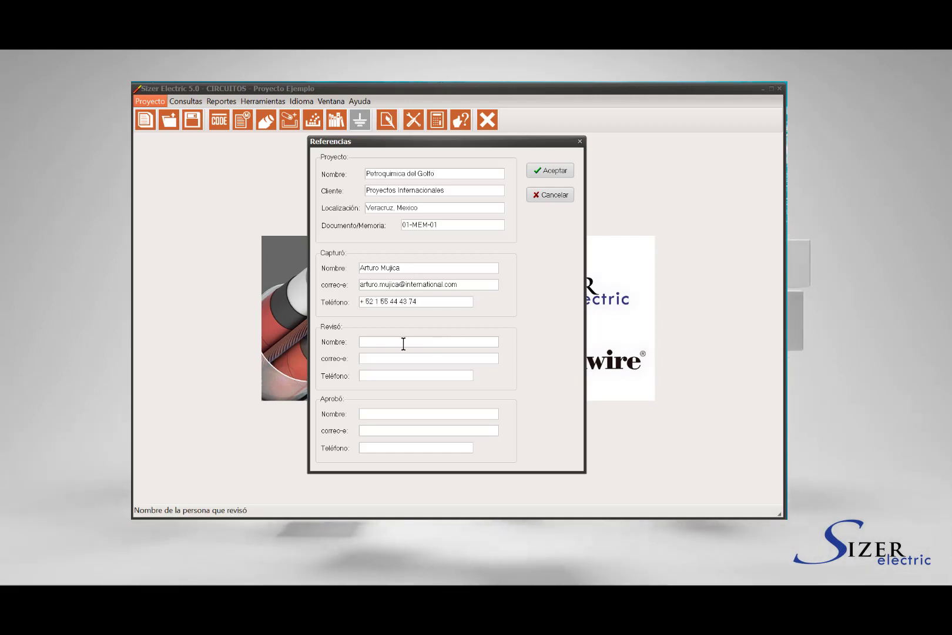
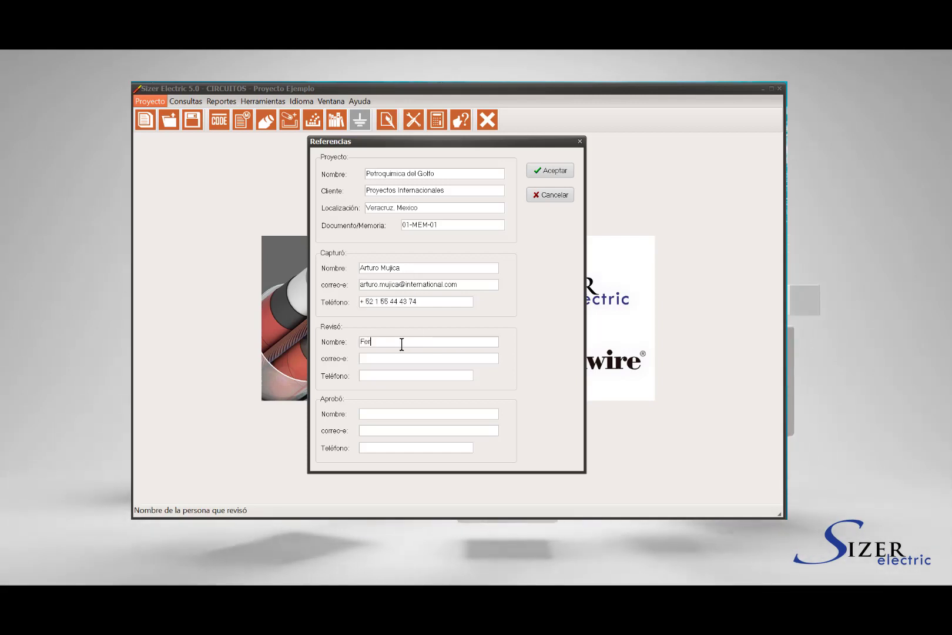
Fill in the reviewer's name, e-mail and phone number, then save the references
{"action": "left_click", "coordinate": [396, 362]}
{"action": "left_click", "coordinate": [407, 376]}
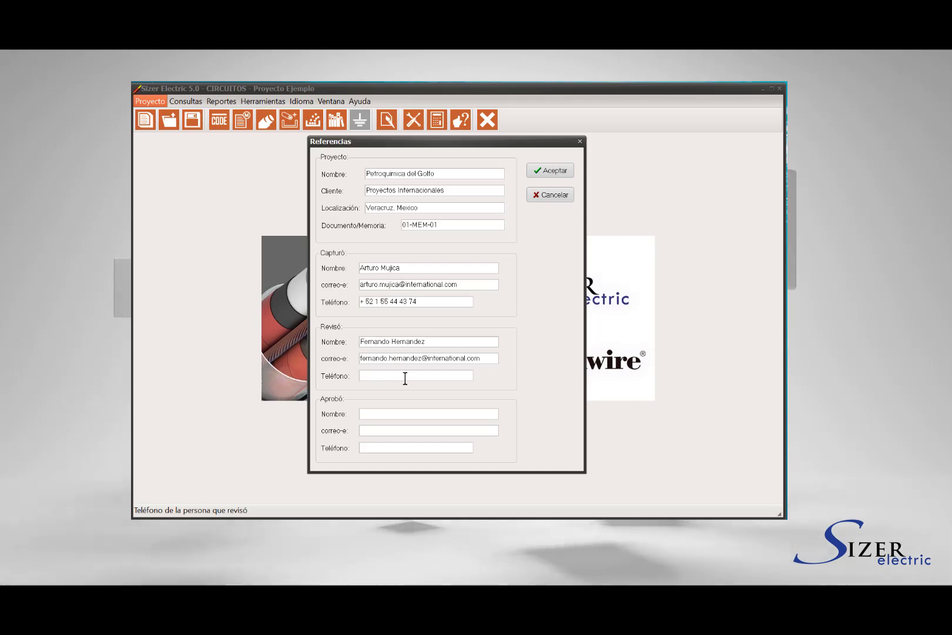
{"action": "left_click", "coordinate": [422, 414]}
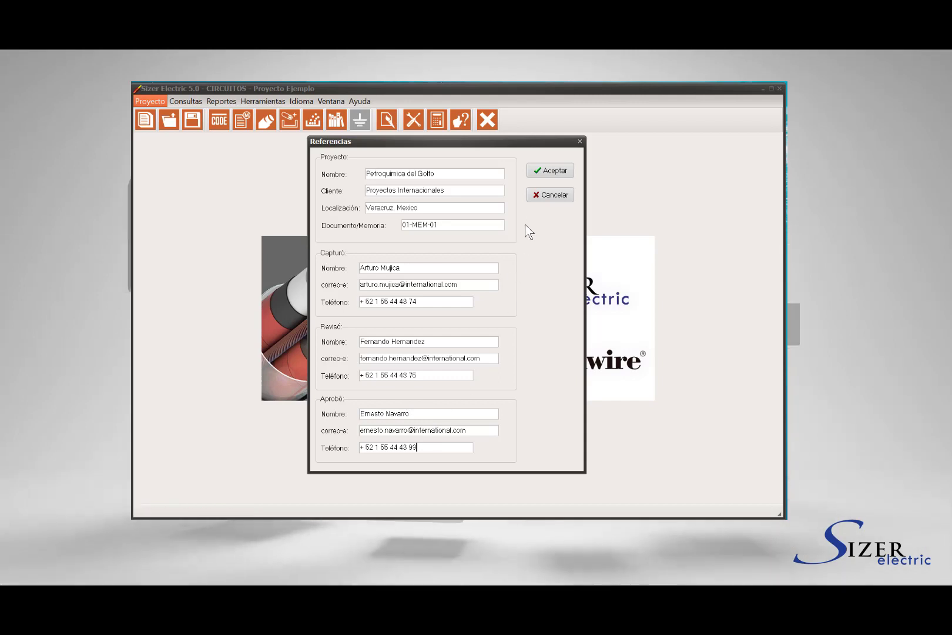
{"action": "left_click", "coordinate": [552, 170]}
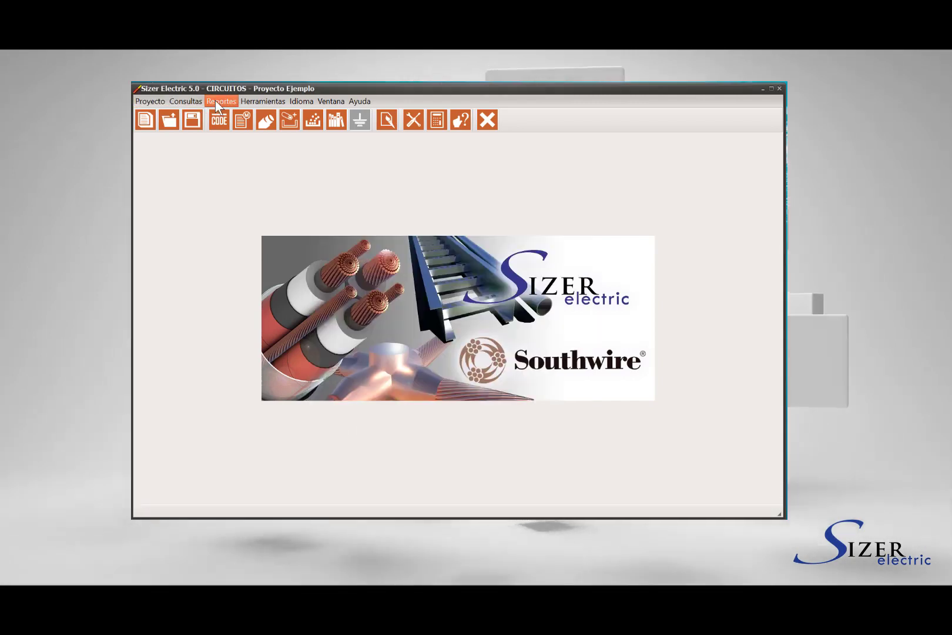
Glance at the Consultas menu, then open the Normas settings with the CODE button
{"action": "left_click", "coordinate": [195, 100]}
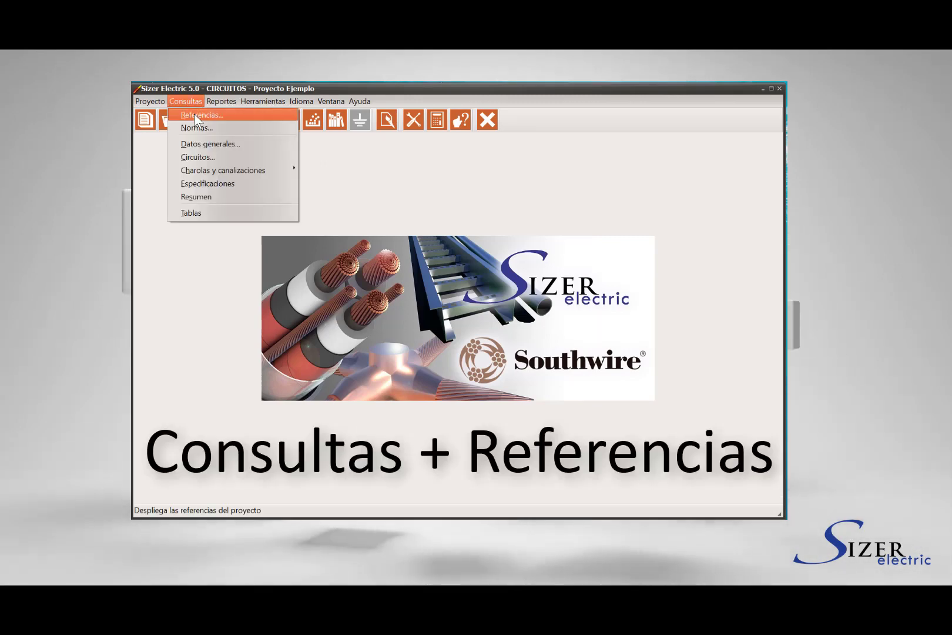
{"action": "left_click", "coordinate": [349, 162]}
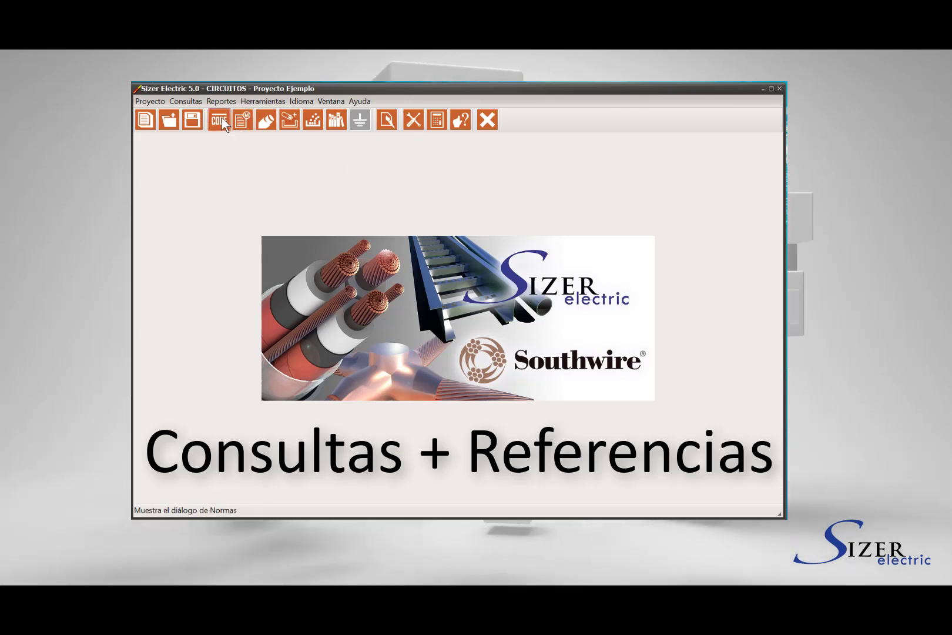
{"action": "left_click", "coordinate": [222, 119]}
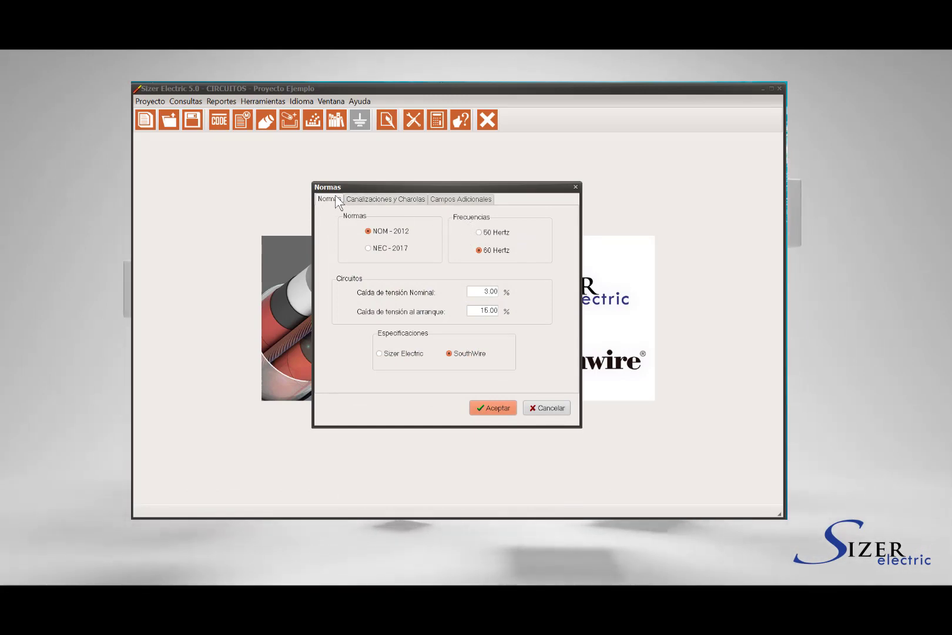
Keep NOM-2012 after trying NEC-2017, set 15.00% starting voltage drop, and keep SouthWire specifications
{"action": "left_click", "coordinate": [371, 248]}
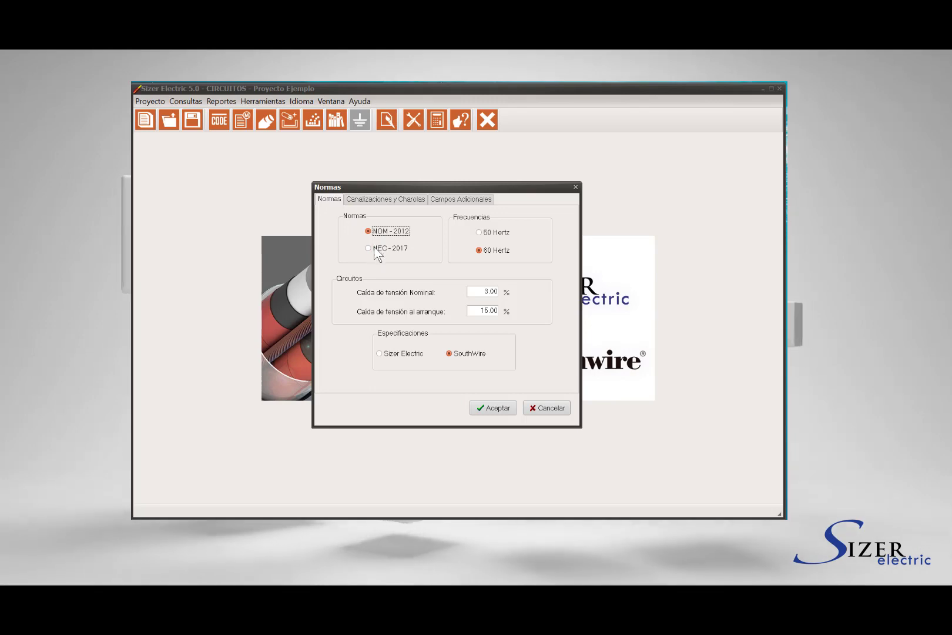
{"action": "left_click", "coordinate": [374, 250]}
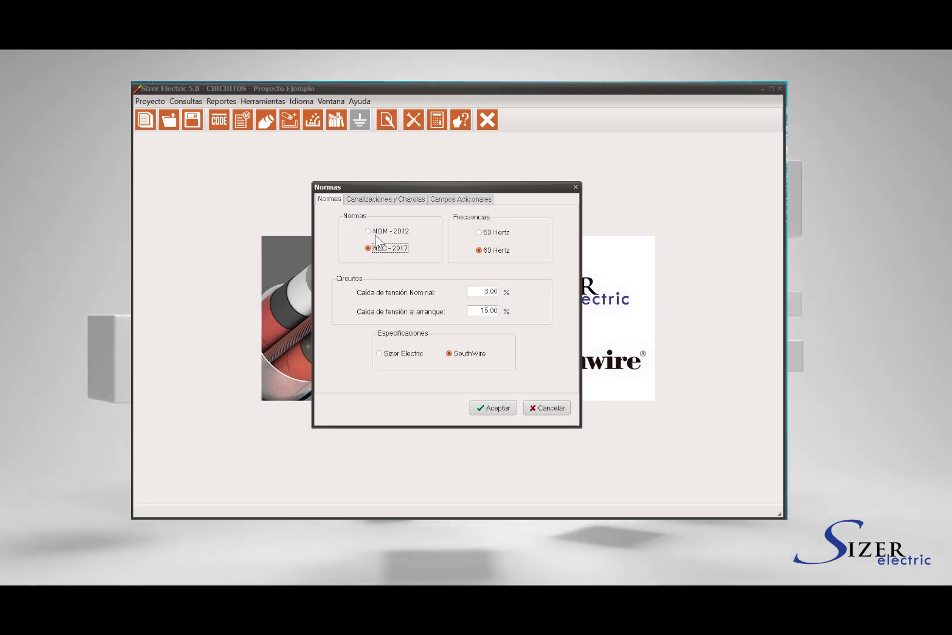
{"action": "left_click", "coordinate": [378, 233]}
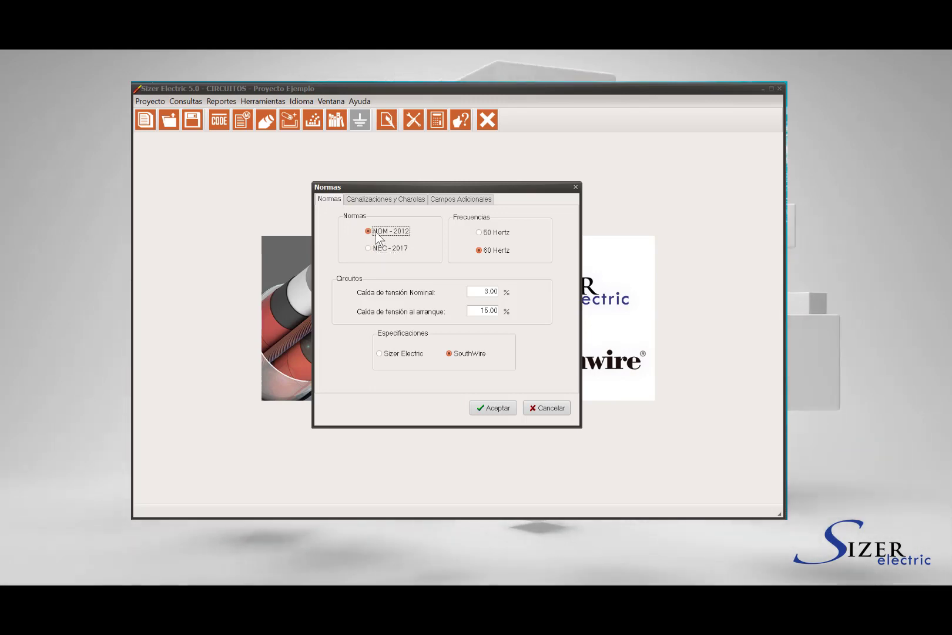
{"action": "left_click", "coordinate": [485, 233]}
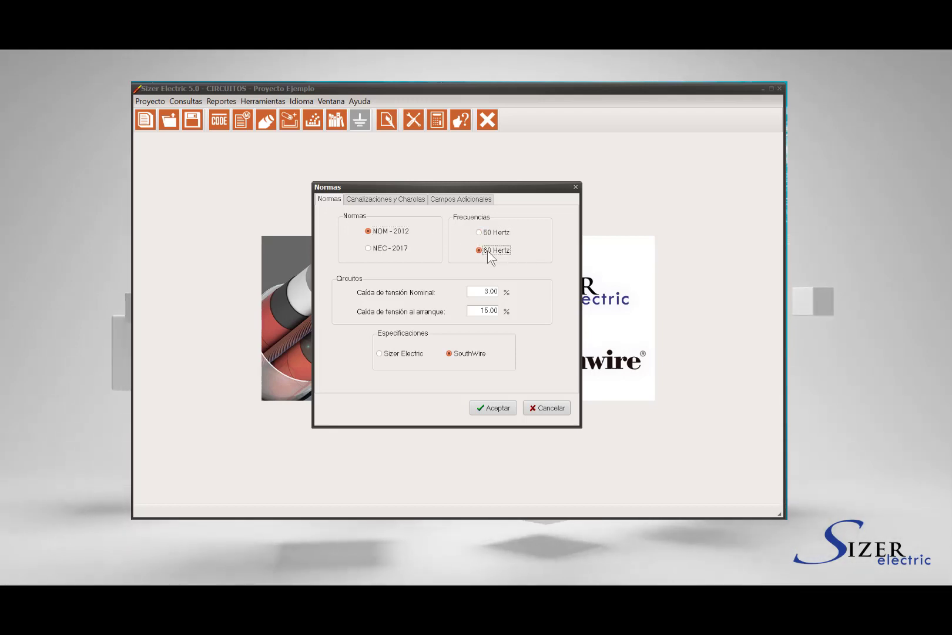
{"action": "left_click_drag", "start_coordinate": [485, 292], "coordinate": [502, 294]}
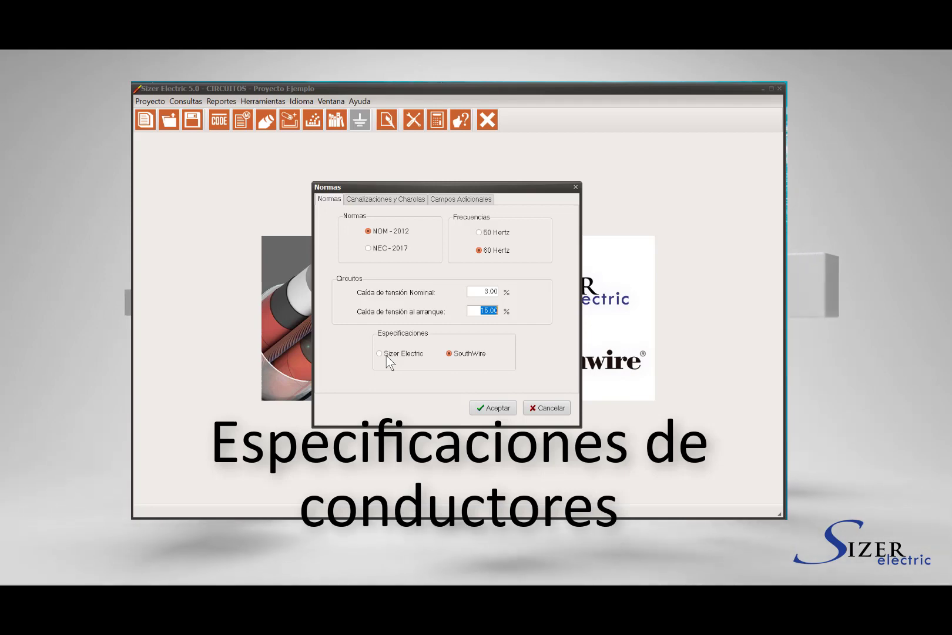
{"action": "left_click", "coordinate": [386, 355]}
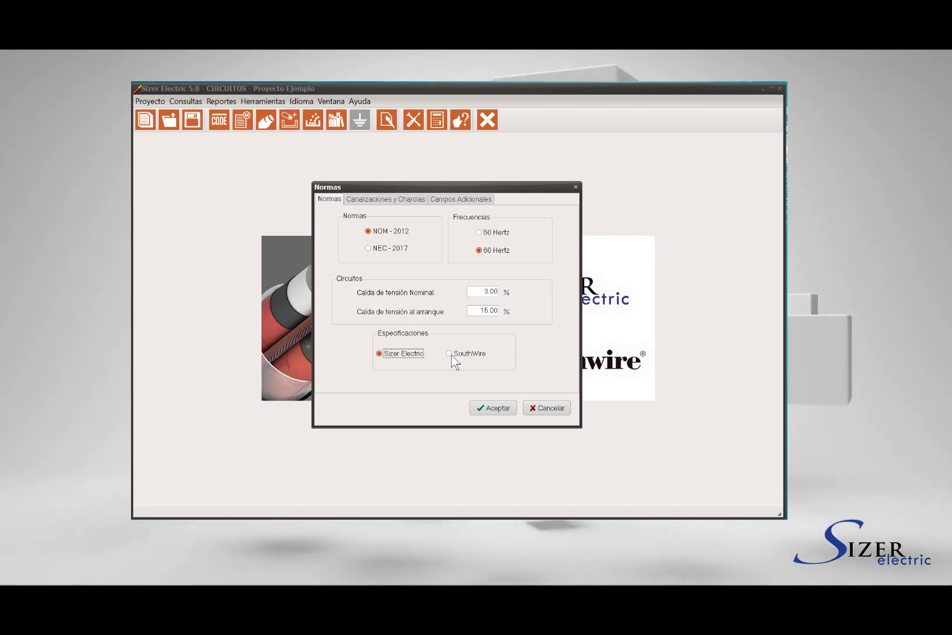
{"action": "left_click", "coordinate": [452, 355]}
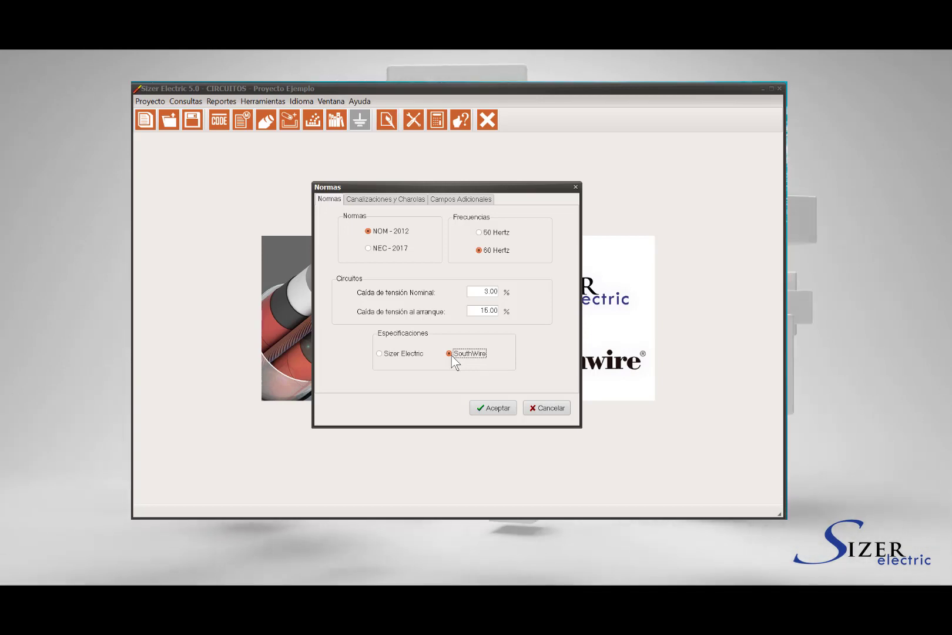
Set tray widths 15.00–60.00 cm and conduit diameters 2.10–15.50 cm in Canalizaciones y Charolas
{"action": "left_click", "coordinate": [394, 200]}
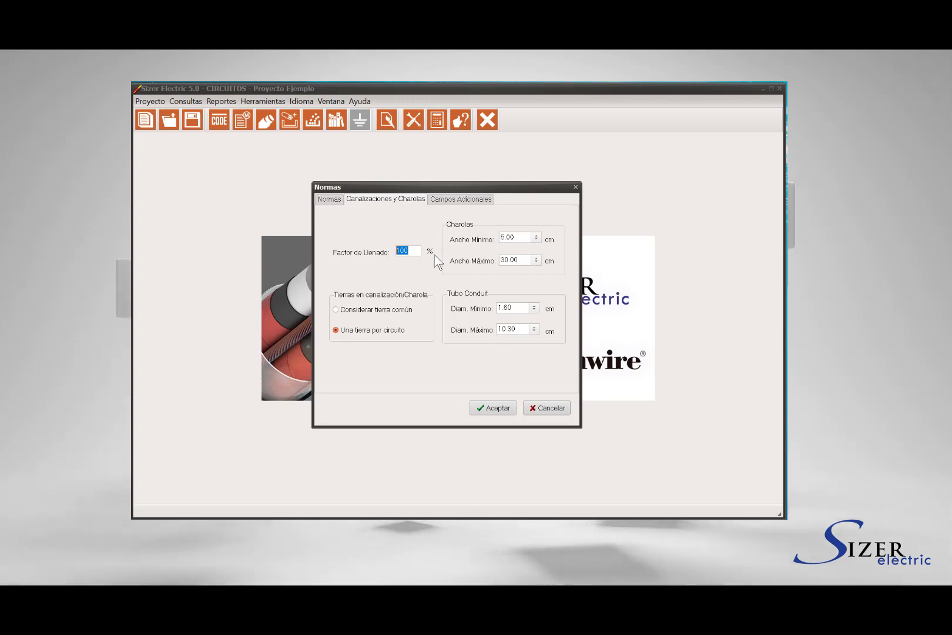
{"action": "left_click", "coordinate": [536, 238]}
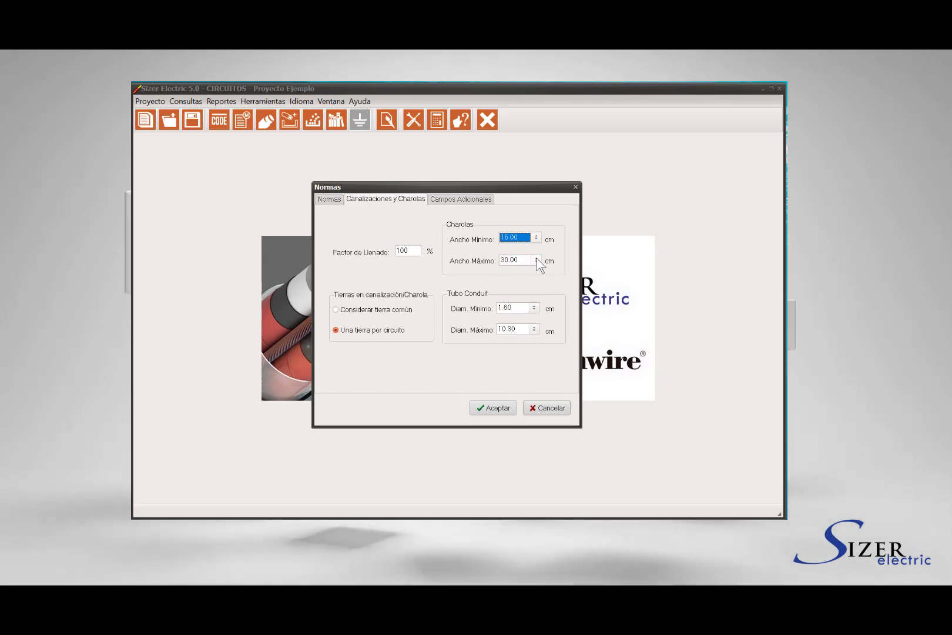
{"action": "left_click", "coordinate": [537, 259]}
{"action": "left_click", "coordinate": [527, 314]}
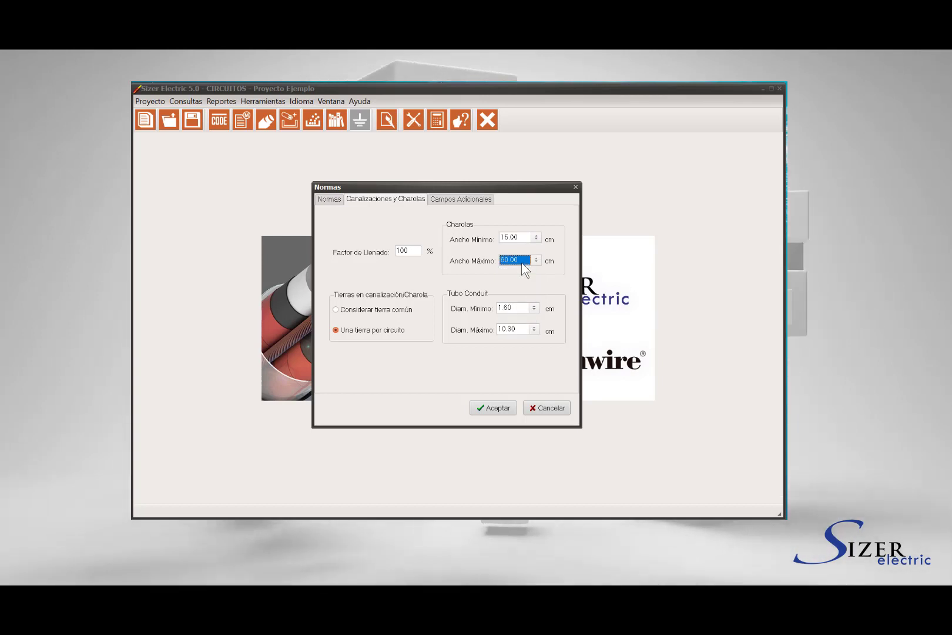
{"action": "left_click", "coordinate": [533, 307]}
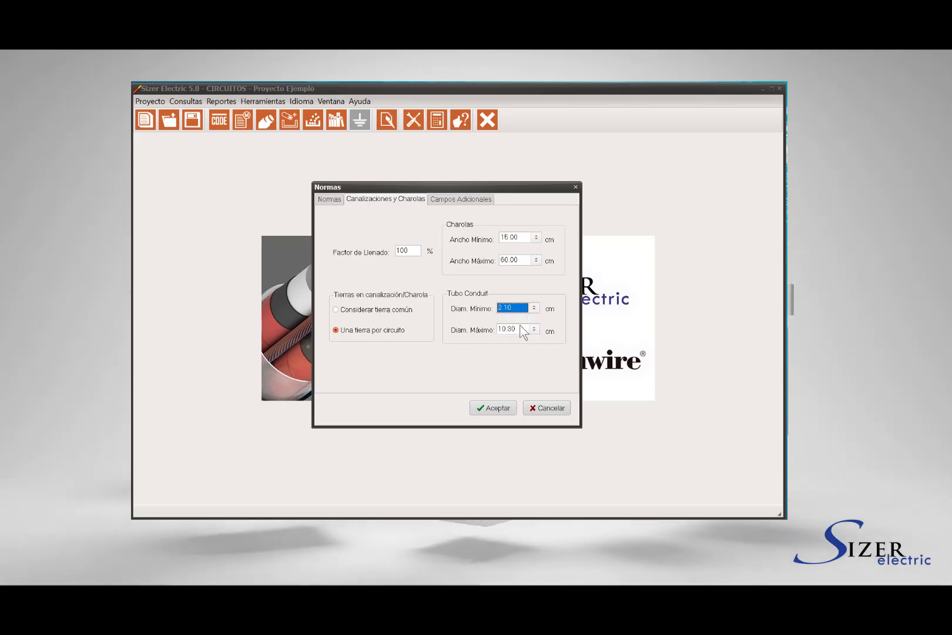
{"action": "left_click", "coordinate": [535, 328]}
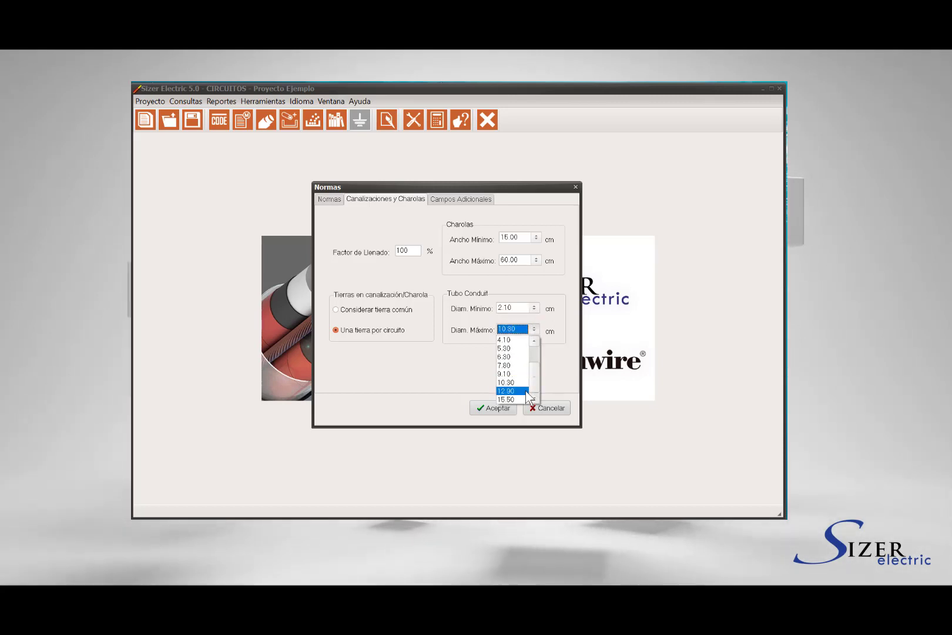
{"action": "left_click", "coordinate": [517, 400]}
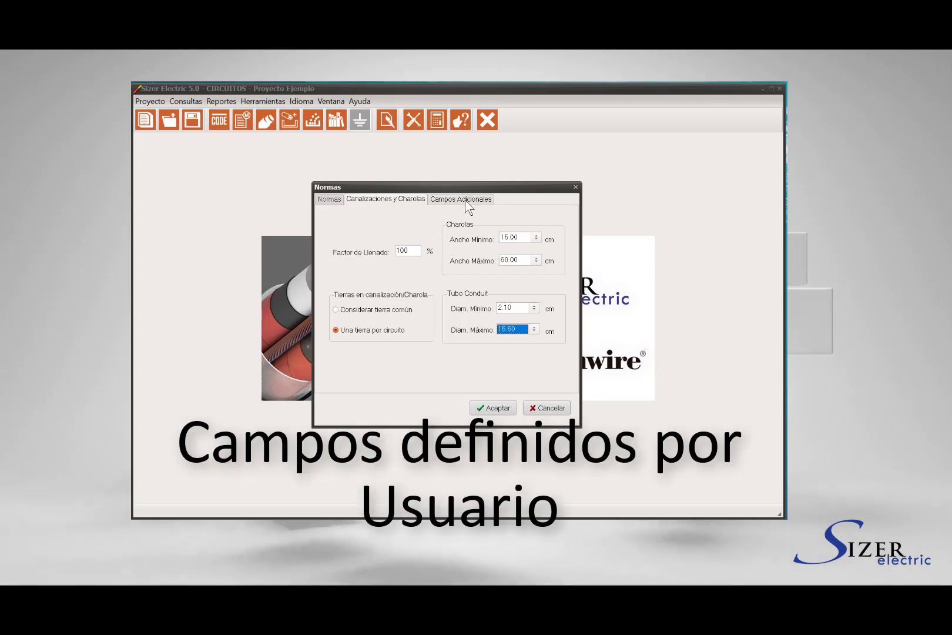
Name Campo Adicional 1 'Dibujo No.' and accept the standards settings
{"action": "left_click", "coordinate": [465, 200]}
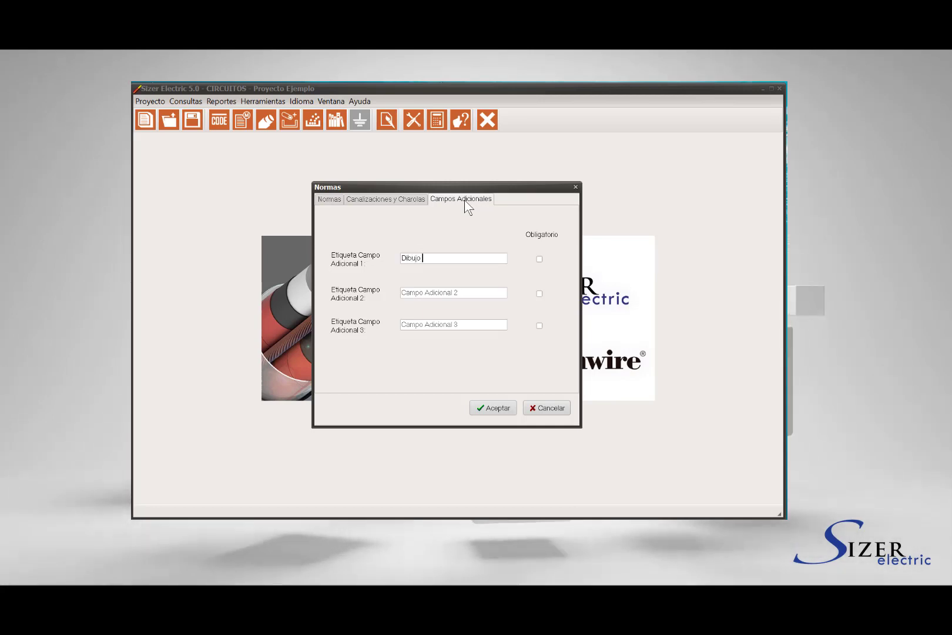
{"action": "type", "text": "No."}
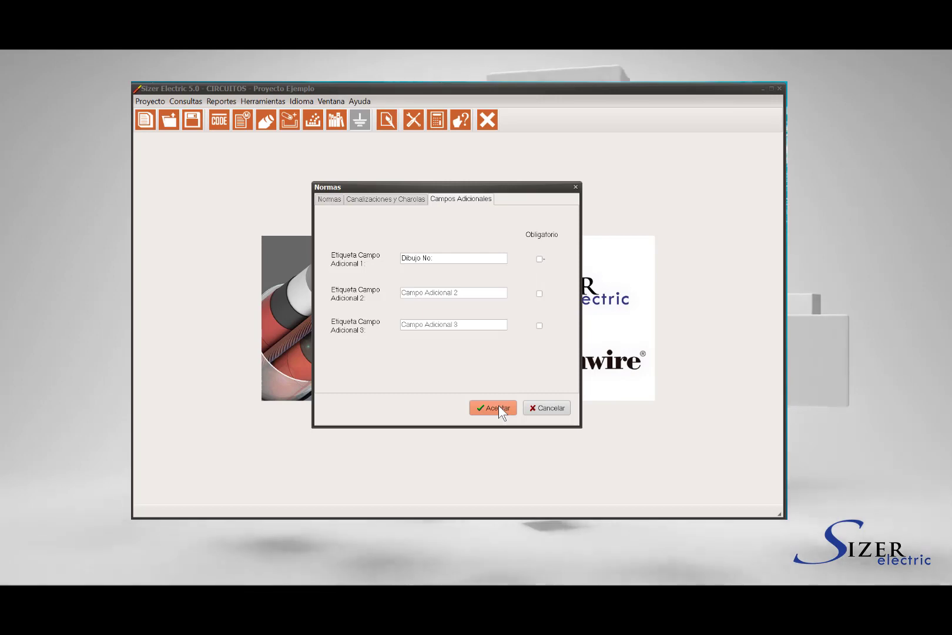
{"action": "left_click", "coordinate": [498, 405]}
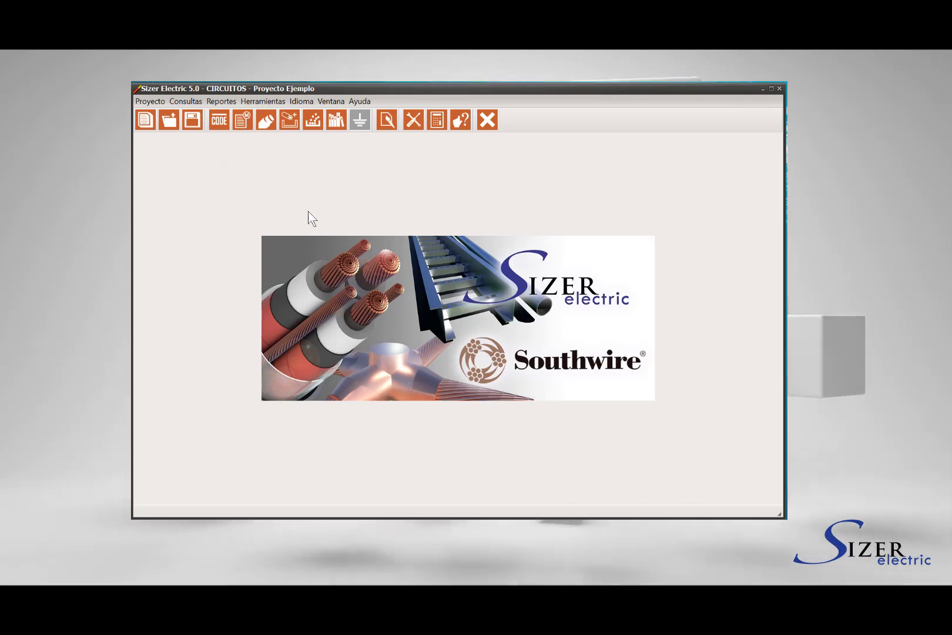
Glance at Consultas, then open Datos Generales to view the Motor table
{"action": "left_click", "coordinate": [190, 99]}
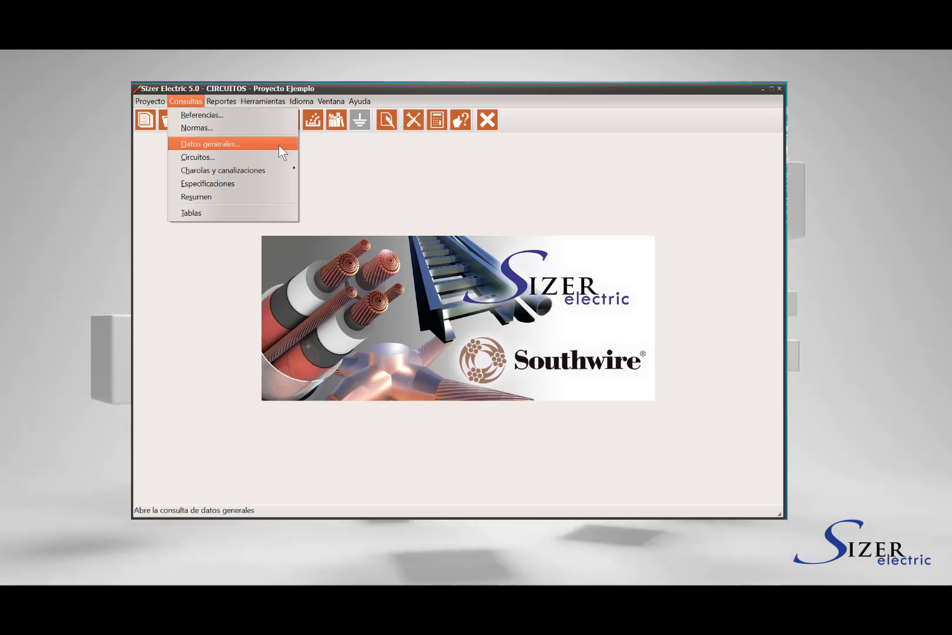
{"action": "left_click", "coordinate": [325, 148]}
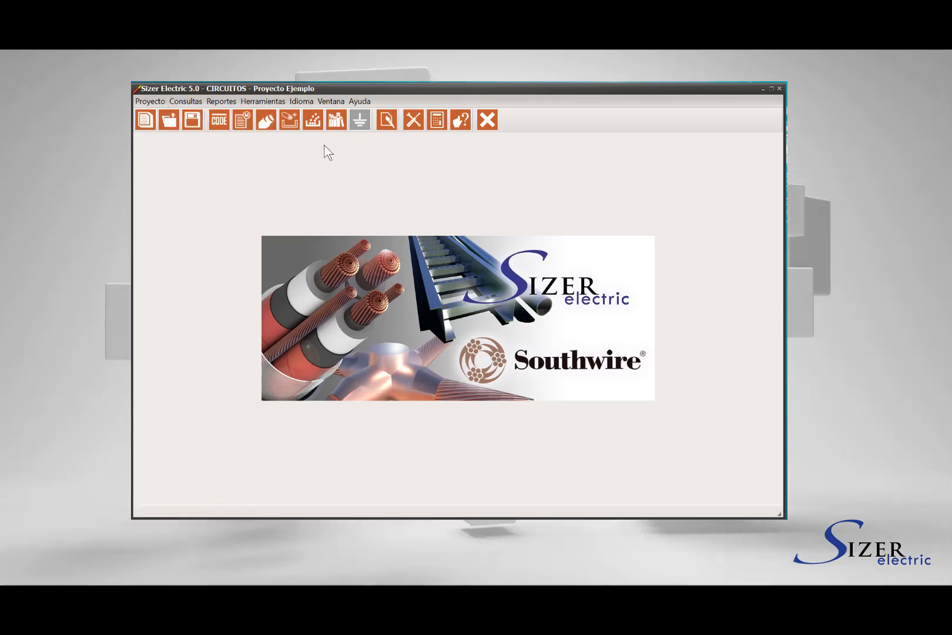
{"action": "left_click", "coordinate": [244, 126]}
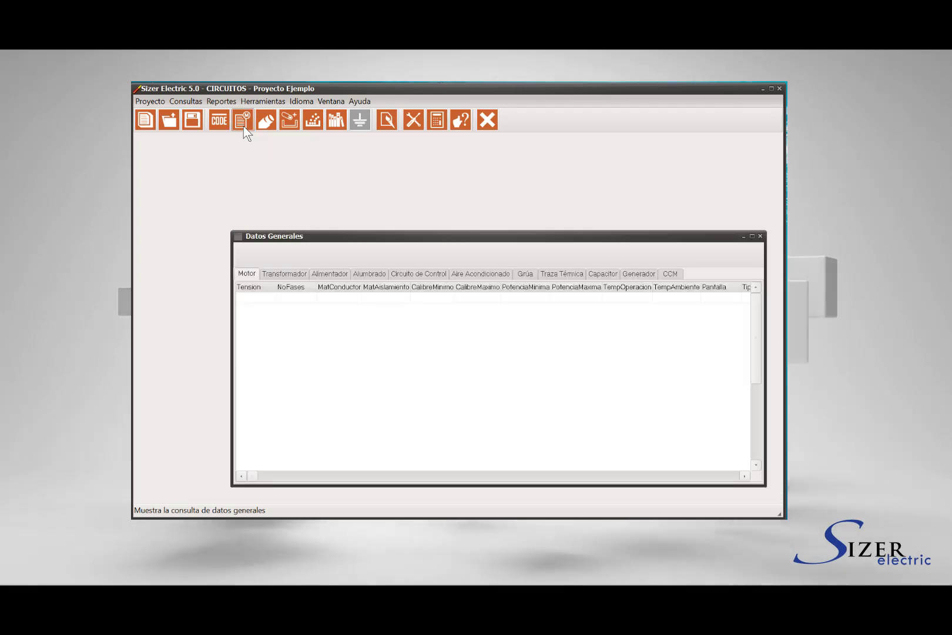
Browse the feeder and motor general data, then open the 480.00 V motor row for editing
{"action": "left_click_drag", "start_coordinate": [454, 238], "coordinate": [397, 177]}
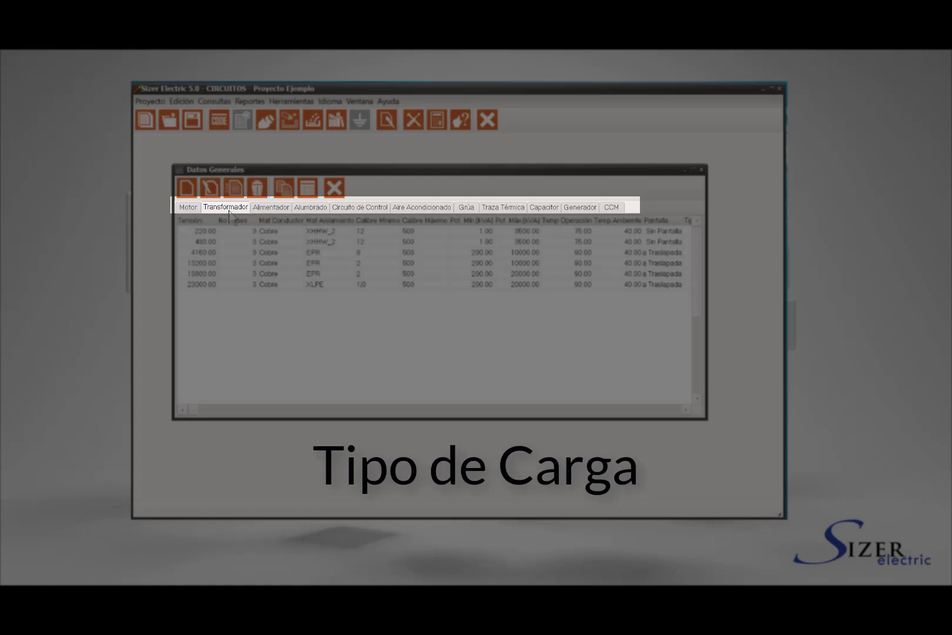
{"action": "left_click", "coordinate": [256, 207]}
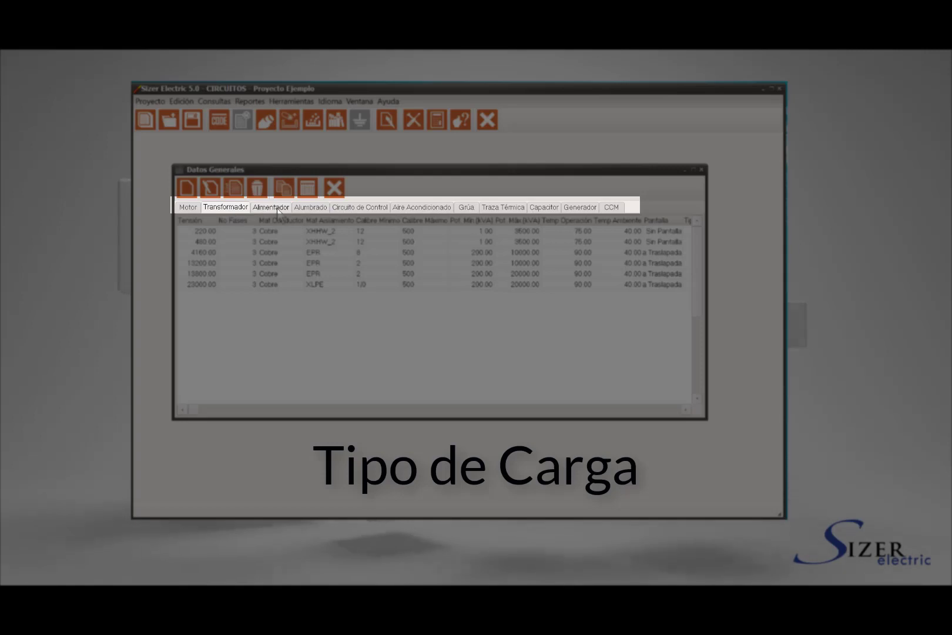
{"action": "left_click", "coordinate": [188, 207]}
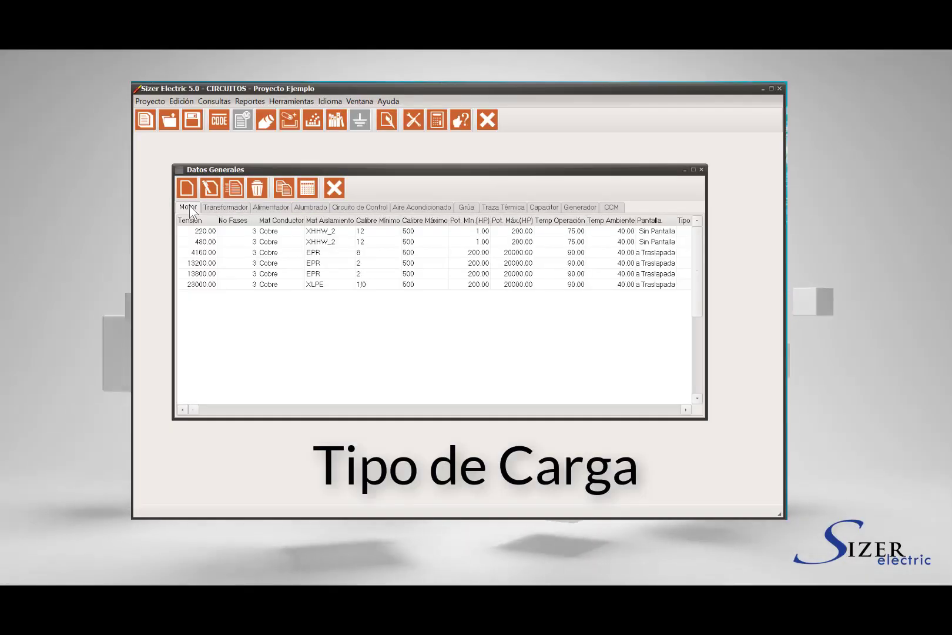
{"action": "left_click", "coordinate": [204, 242]}
{"action": "key", "text": "Down"}
{"action": "key", "text": "Down"}
{"action": "key", "text": "Down"}
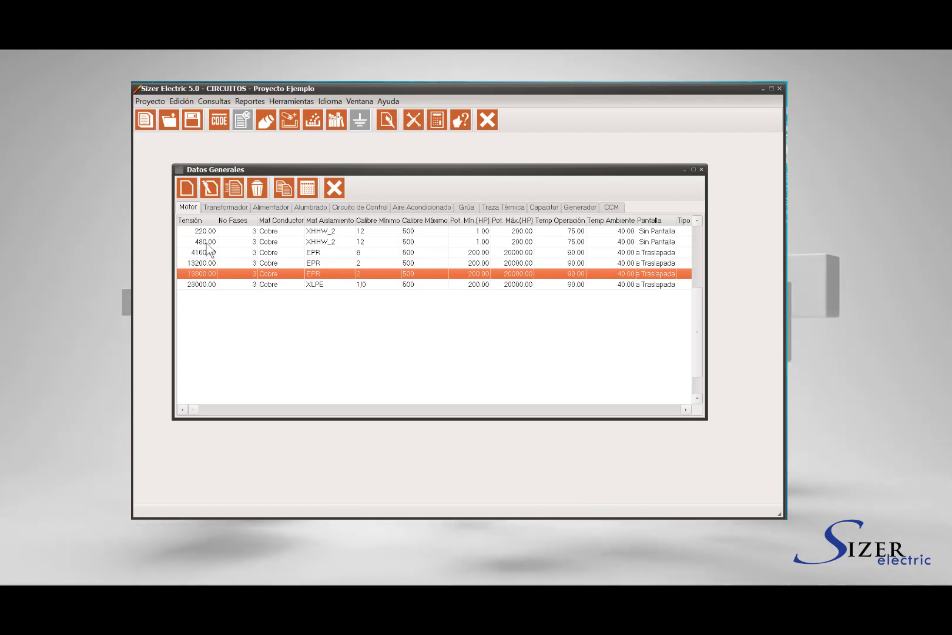
{"action": "key", "text": "Up"}
{"action": "key", "text": "Up"}
{"action": "key", "text": "Up"}
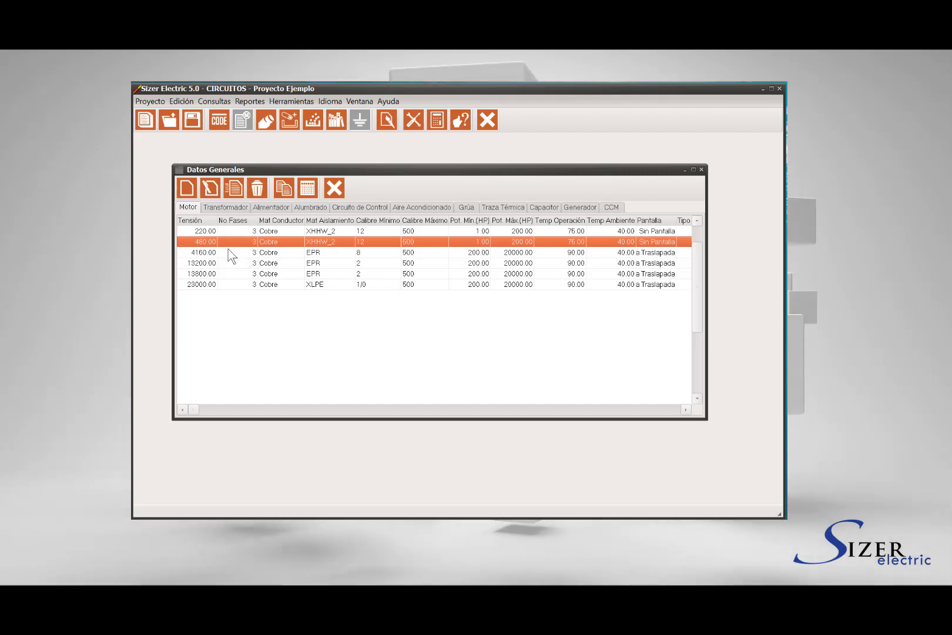
{"action": "left_click", "coordinate": [230, 253]}
{"action": "left_click", "coordinate": [232, 243]}
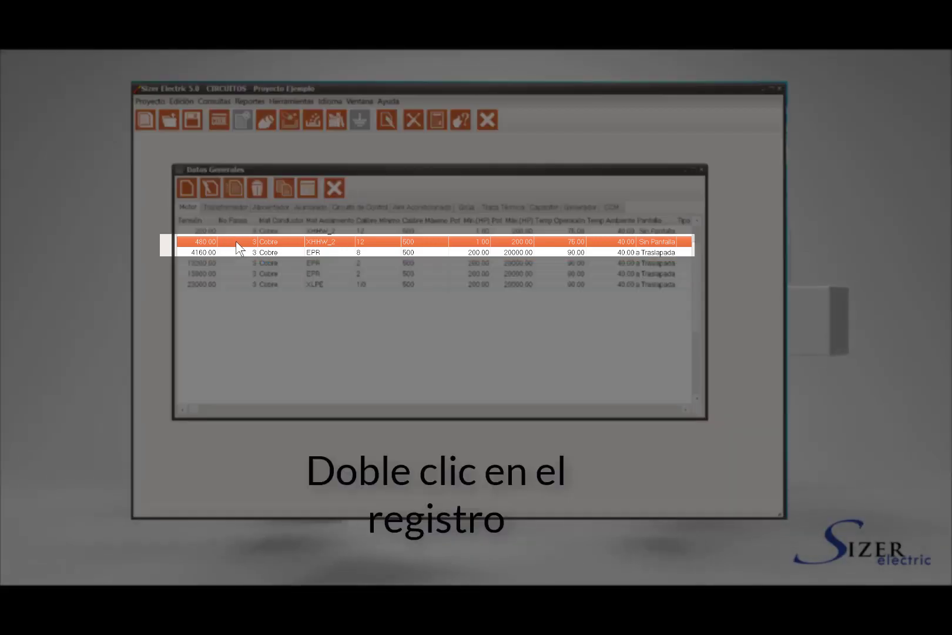
{"action": "double_click", "coordinate": [238, 248]}
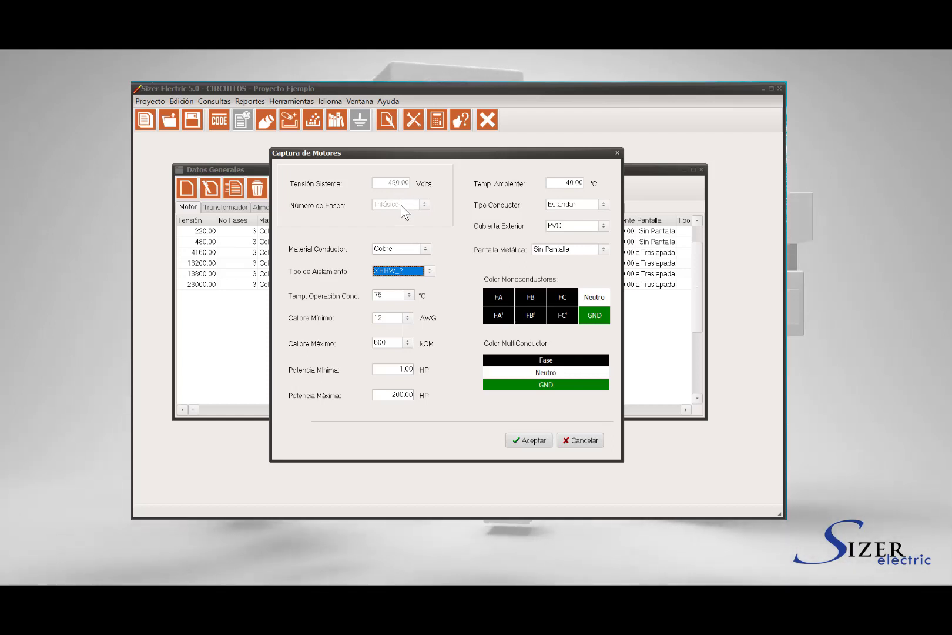
Keep Cobre conductor material, XHHW_2 insulation and 75 °C operating temperature
{"action": "left_click", "coordinate": [425, 248]}
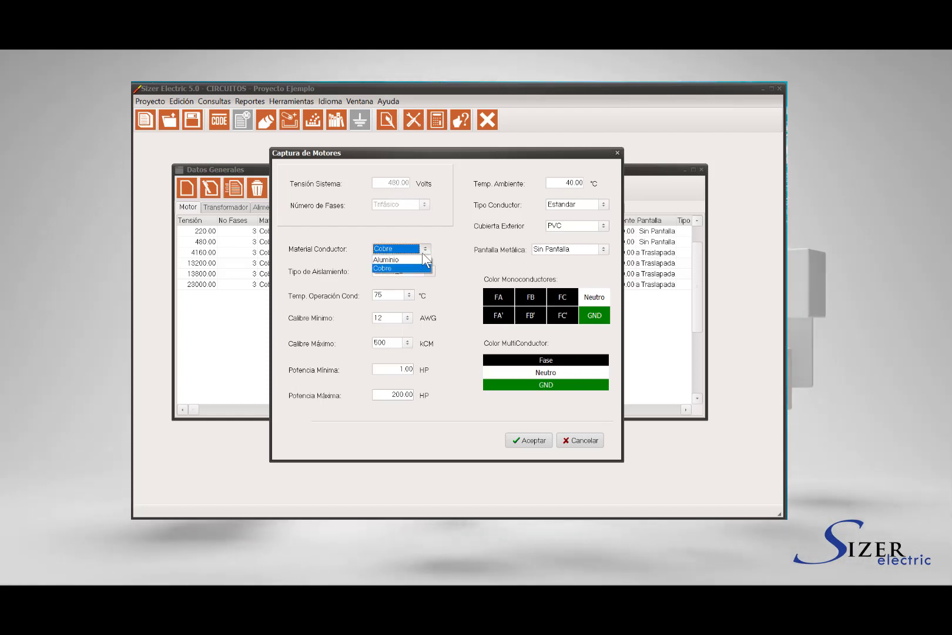
{"action": "left_click", "coordinate": [449, 259]}
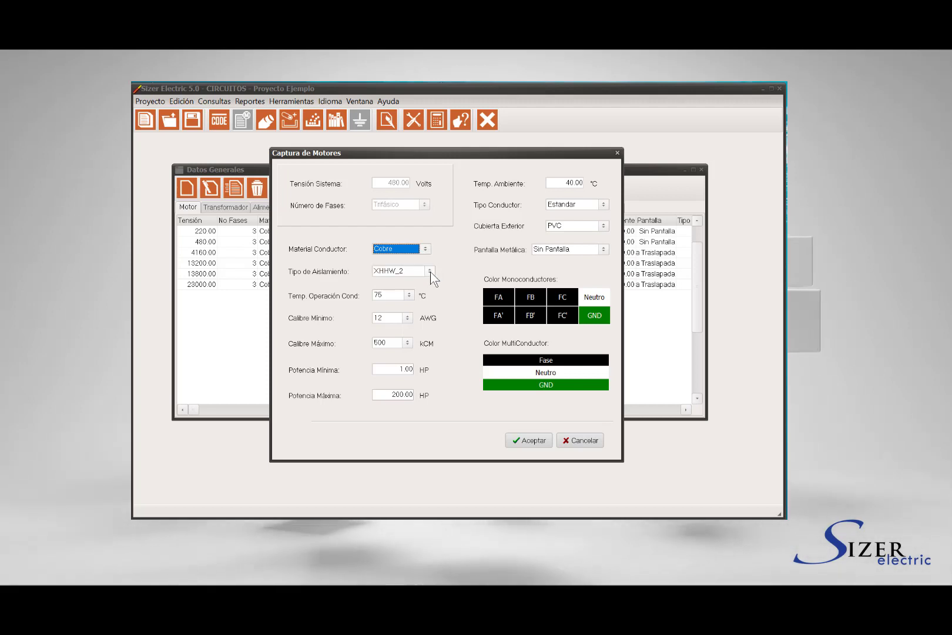
{"action": "left_click", "coordinate": [430, 271]}
{"action": "left_click", "coordinate": [450, 275]}
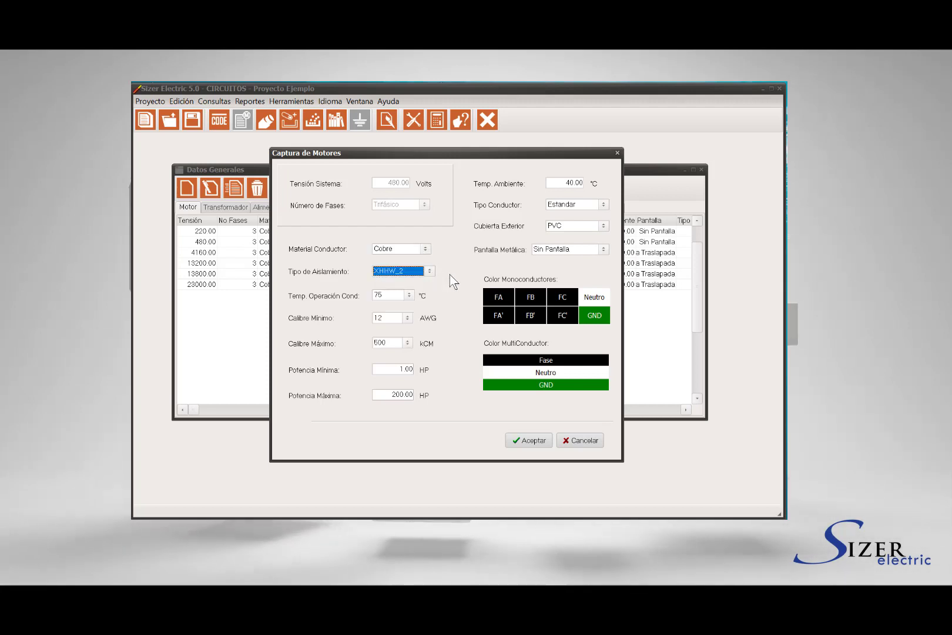
{"action": "left_click", "coordinate": [409, 296]}
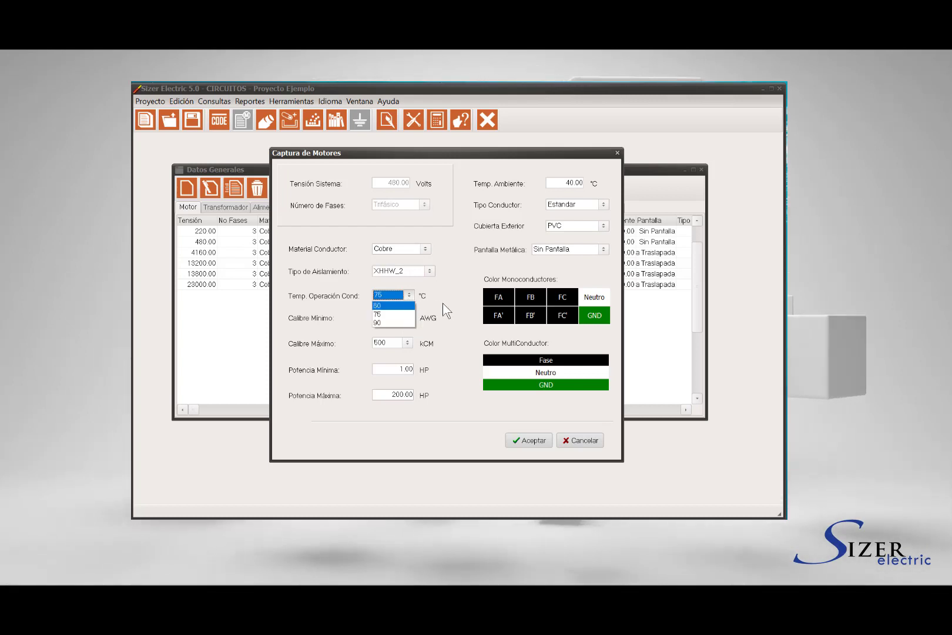
{"action": "left_click", "coordinate": [402, 315]}
Set gauges from 10 AWG to 500 kCM, select maximum motor power, and list conductor types
{"action": "left_click", "coordinate": [408, 317]}
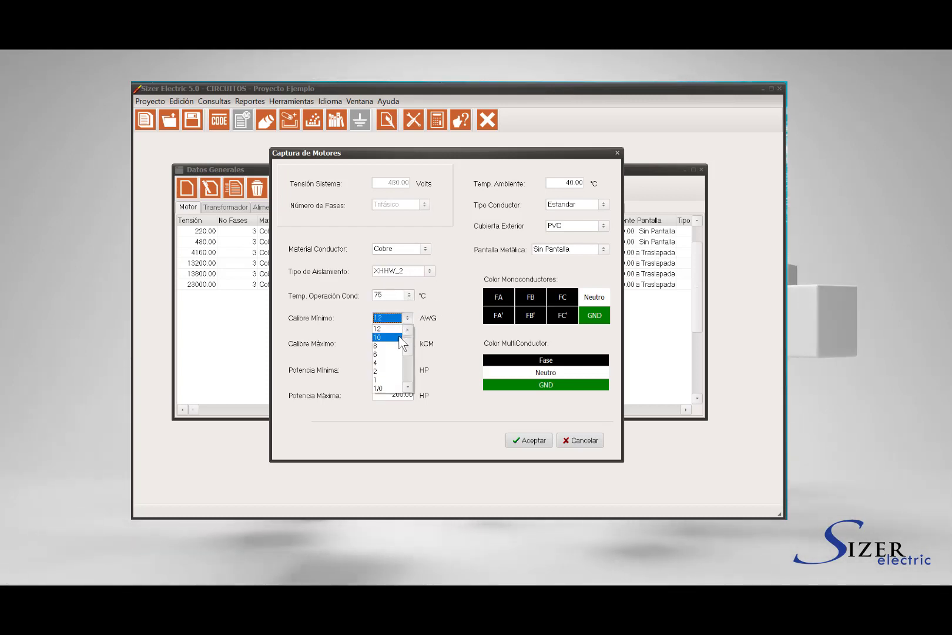
{"action": "left_click", "coordinate": [400, 338]}
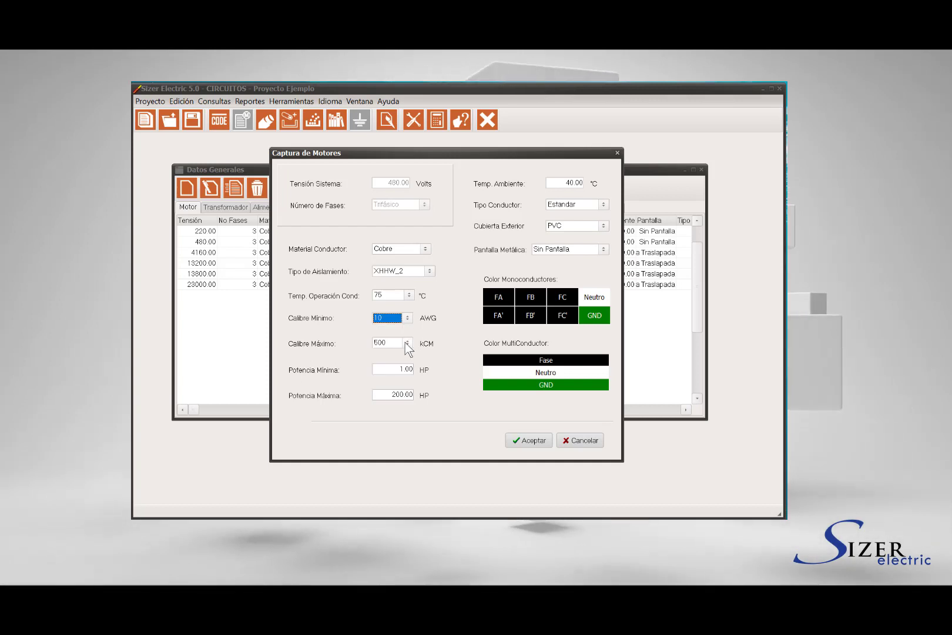
{"action": "left_click", "coordinate": [406, 342]}
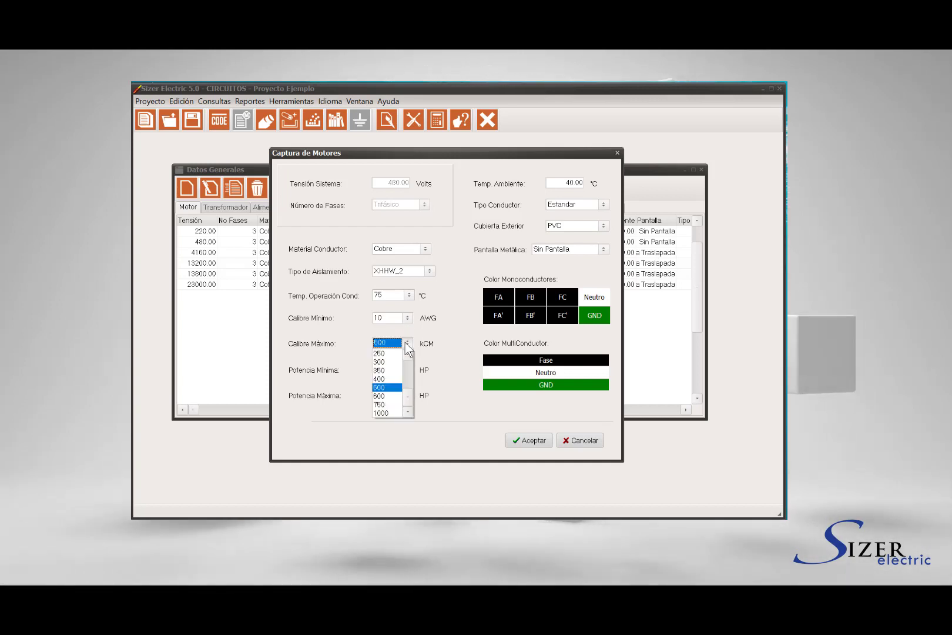
{"action": "left_click", "coordinate": [387, 387]}
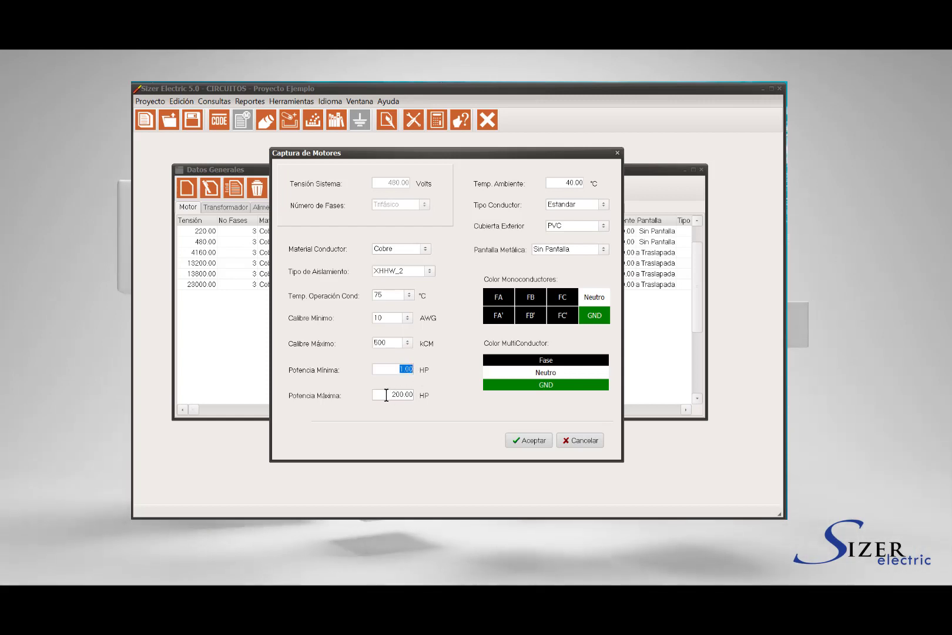
{"action": "left_click_drag", "start_coordinate": [388, 394], "coordinate": [415, 397]}
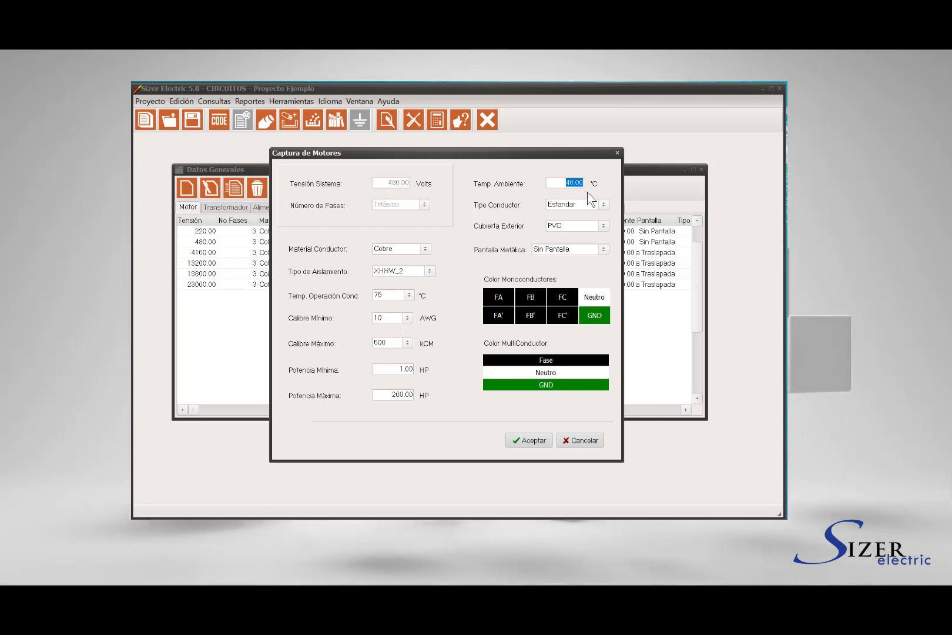
{"action": "left_click", "coordinate": [603, 206]}
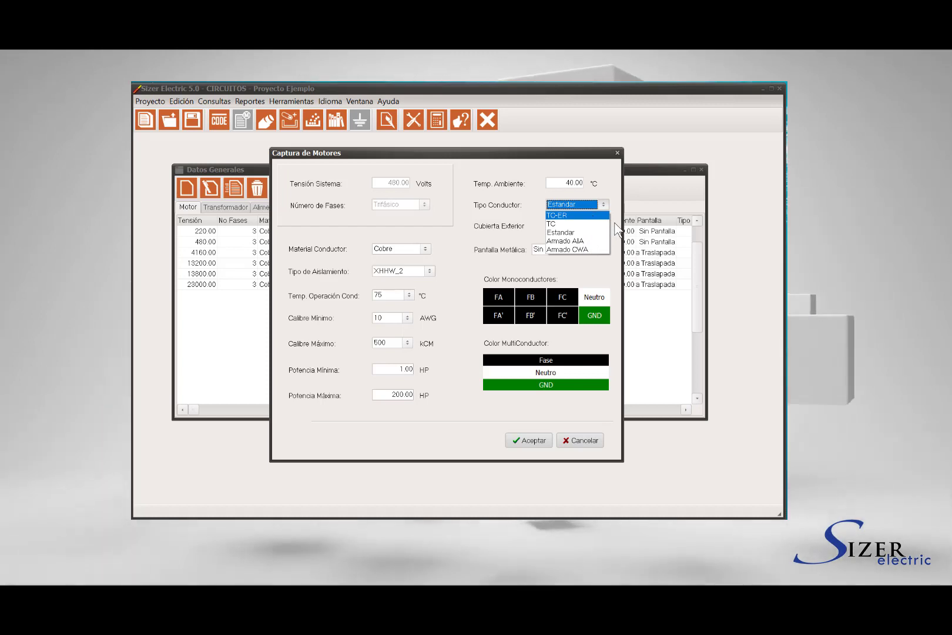
Keep Estandar conductor type, PVC outer jacket and Sin Pantalla shield for the 480 V motor
{"action": "left_click", "coordinate": [606, 229]}
{"action": "left_click", "coordinate": [603, 227]}
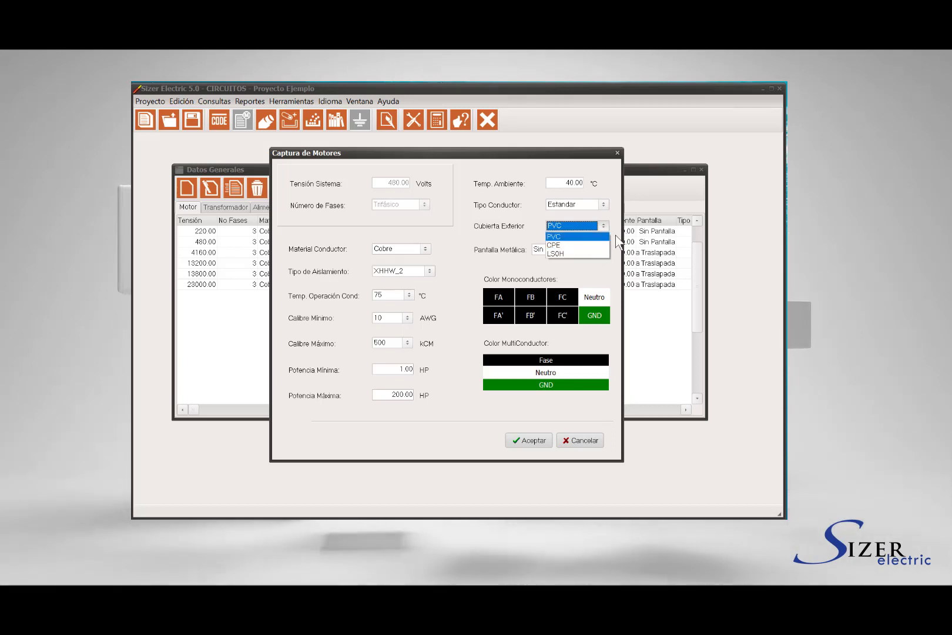
{"action": "left_click", "coordinate": [618, 241]}
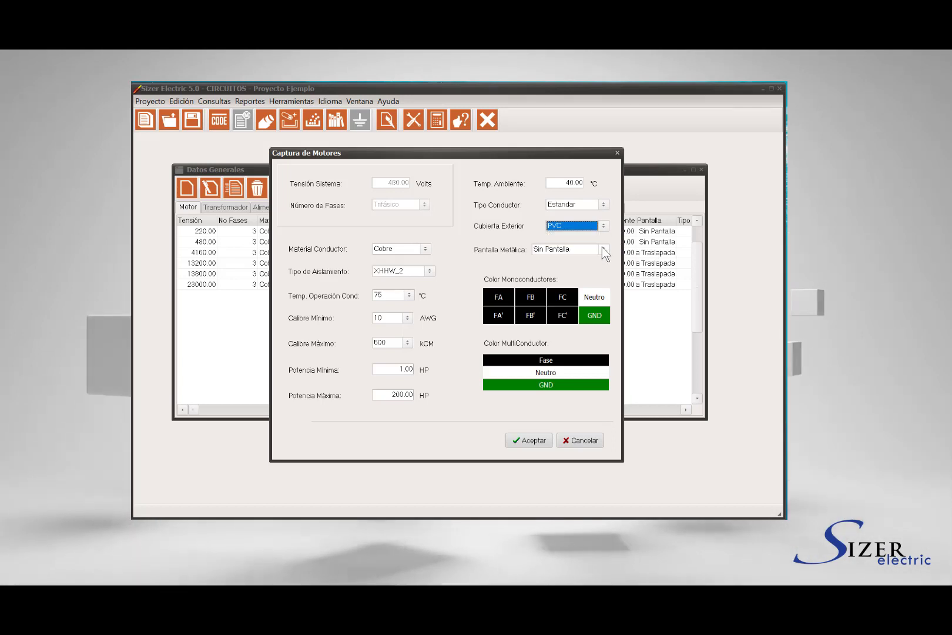
{"action": "left_click", "coordinate": [601, 246]}
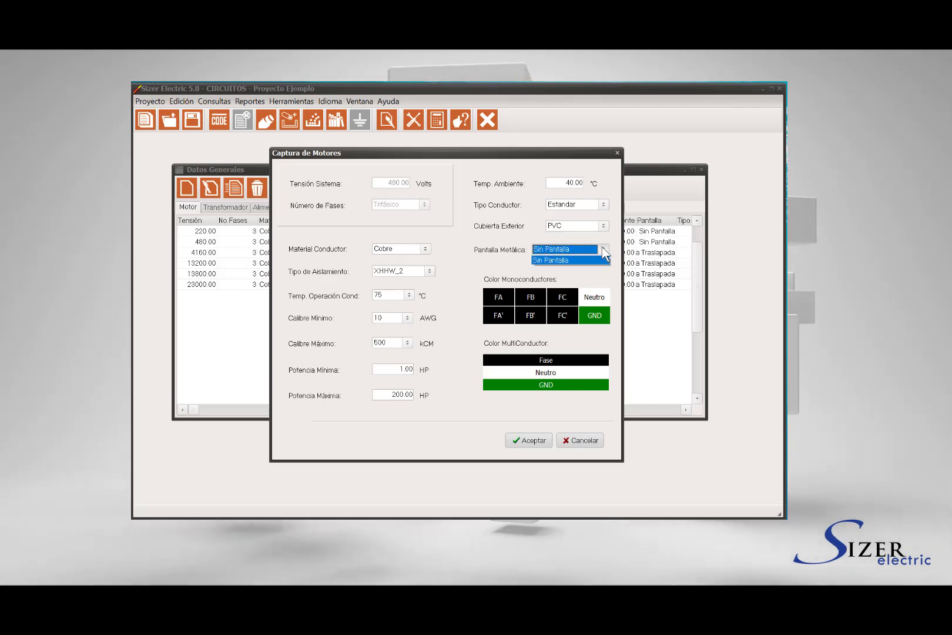
{"action": "left_click", "coordinate": [606, 278]}
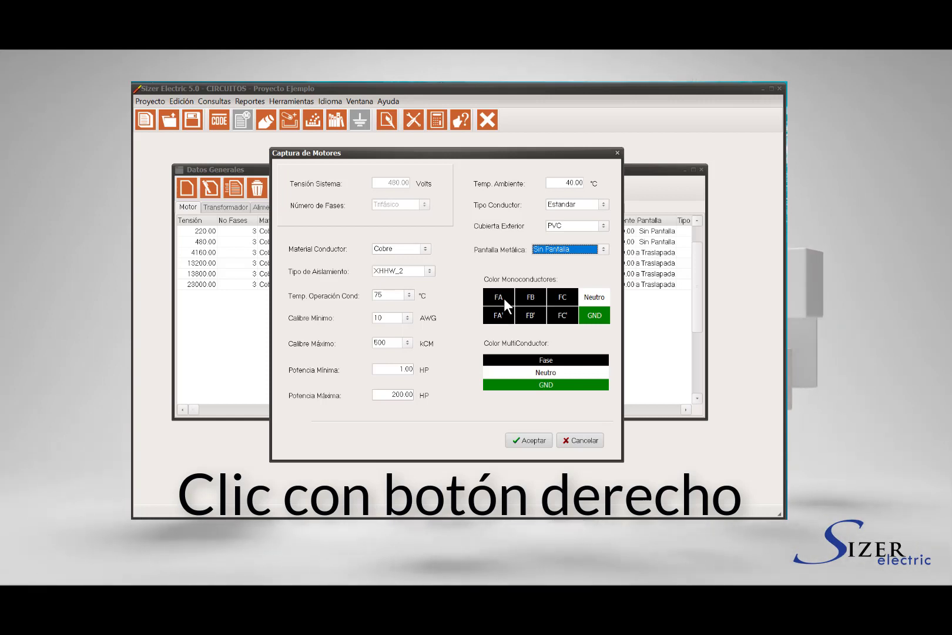
Check the colour choices for the FA' conductor and the multiconductor phase without changing them
{"action": "right_click", "coordinate": [505, 310]}
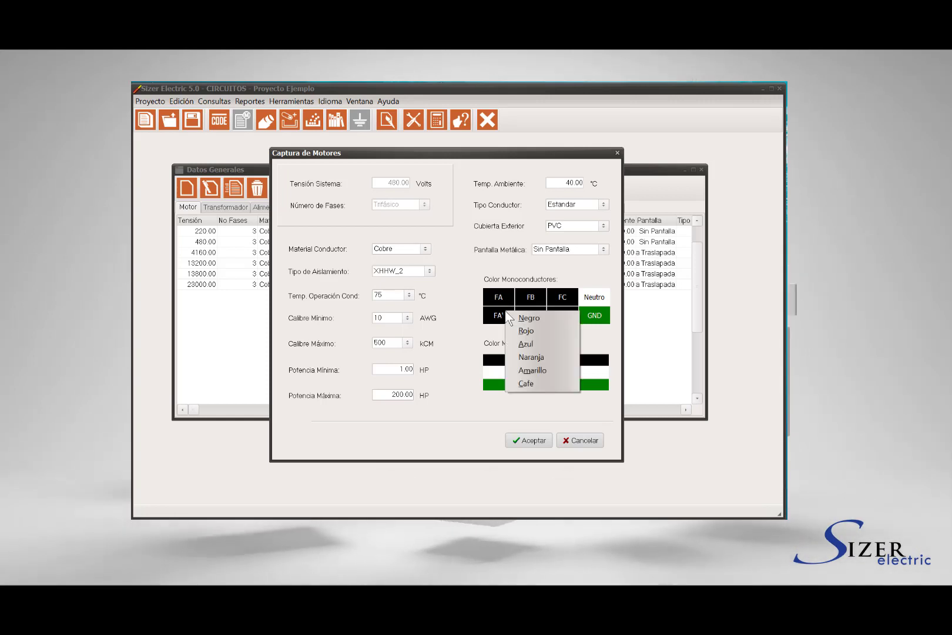
{"action": "left_click", "coordinate": [489, 337]}
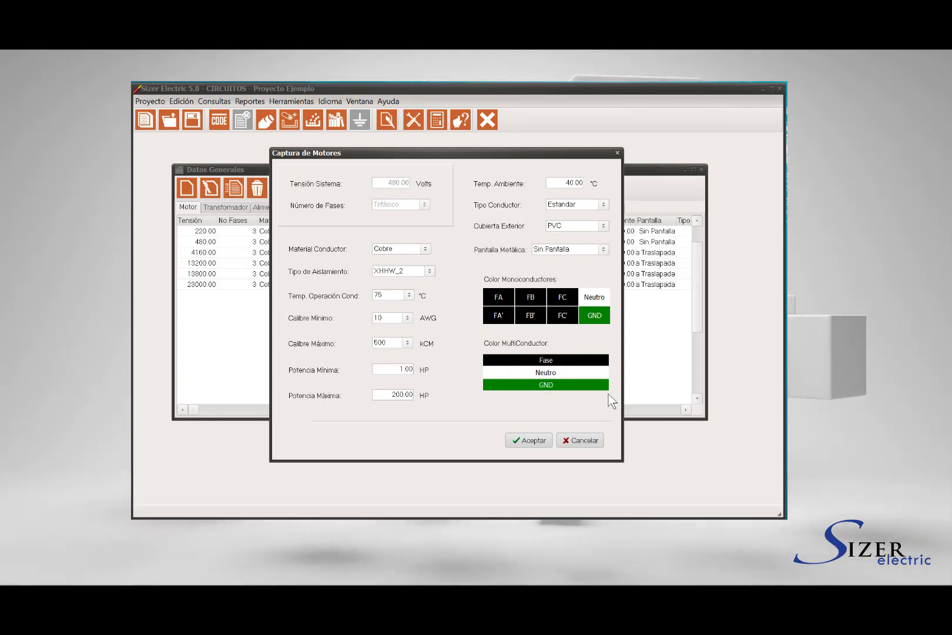
{"action": "right_click", "coordinate": [570, 361]}
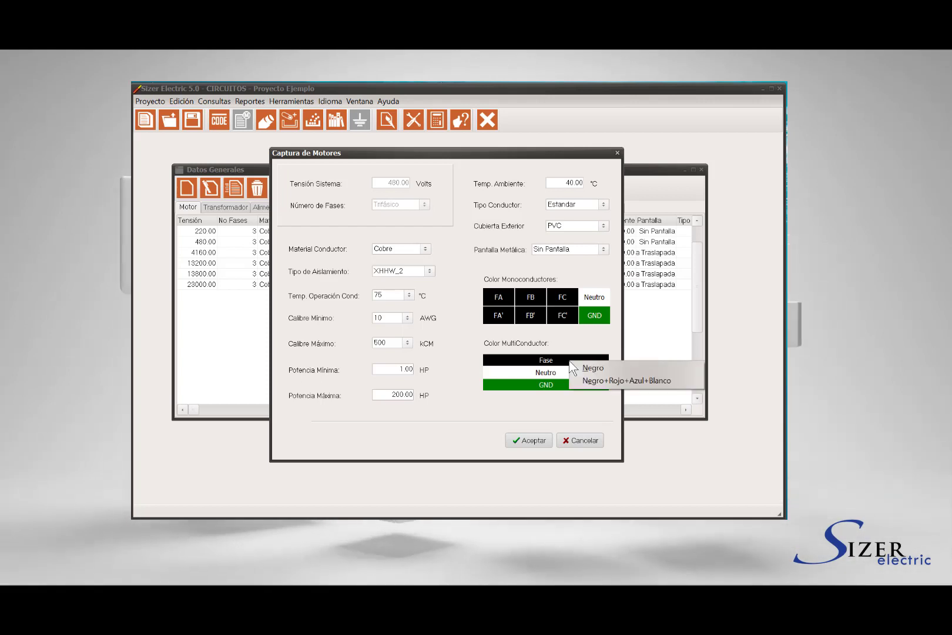
Save the 480 V motor record, decline capturing another, and close Datos Generales
{"action": "left_click", "coordinate": [530, 440]}
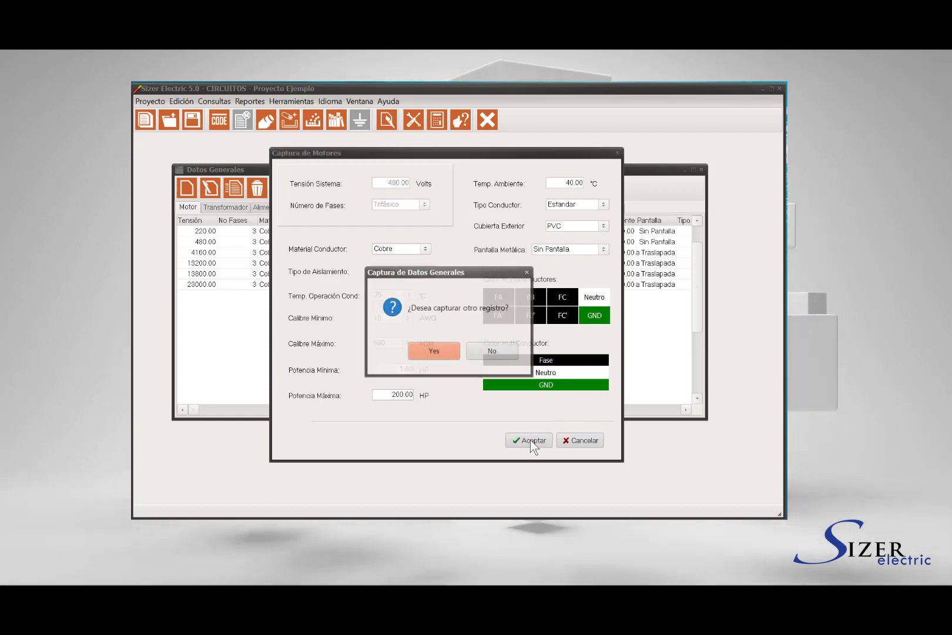
{"action": "left_click", "coordinate": [492, 351]}
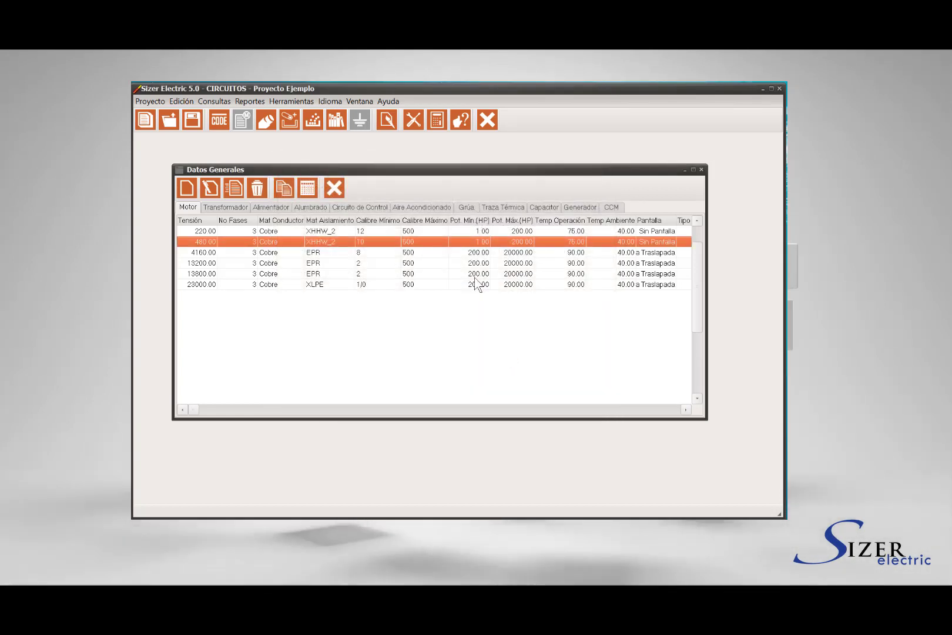
{"action": "left_click", "coordinate": [334, 188]}
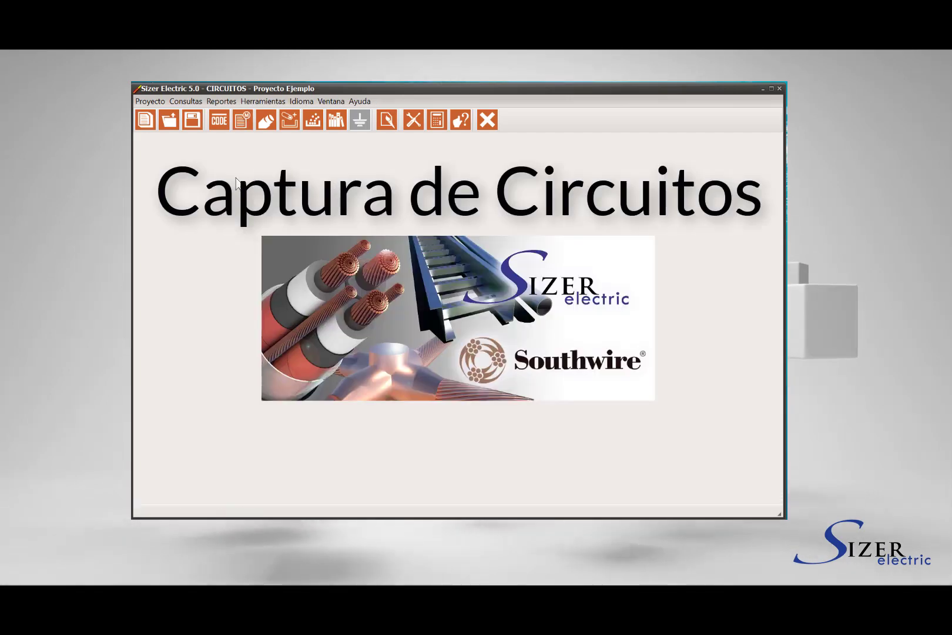
Bring up the Circuitos list, reposition its window, and add a new circuit with Agregar
{"action": "left_click", "coordinate": [187, 102]}
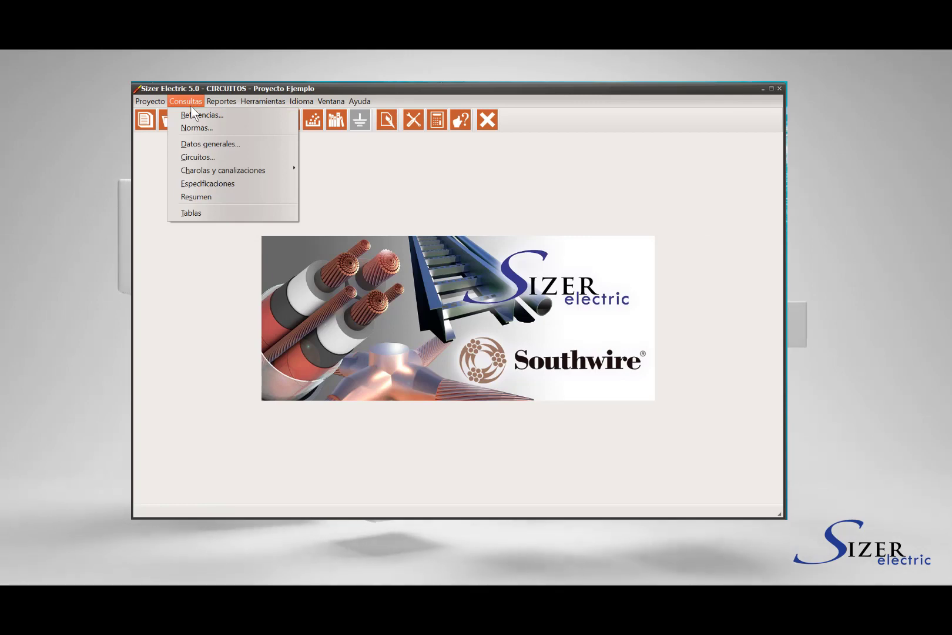
{"action": "left_click", "coordinate": [332, 157]}
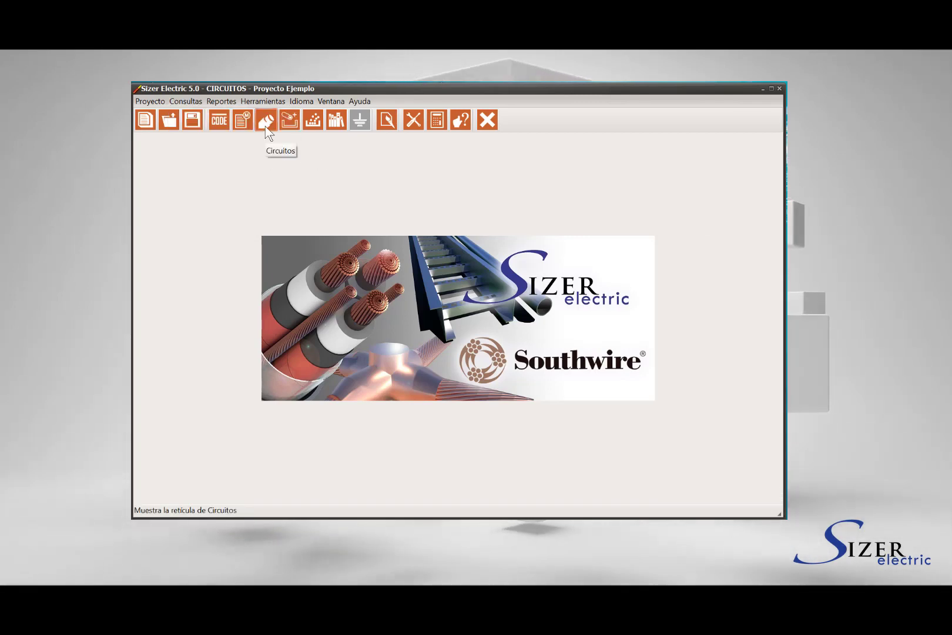
{"action": "left_click", "coordinate": [265, 125]}
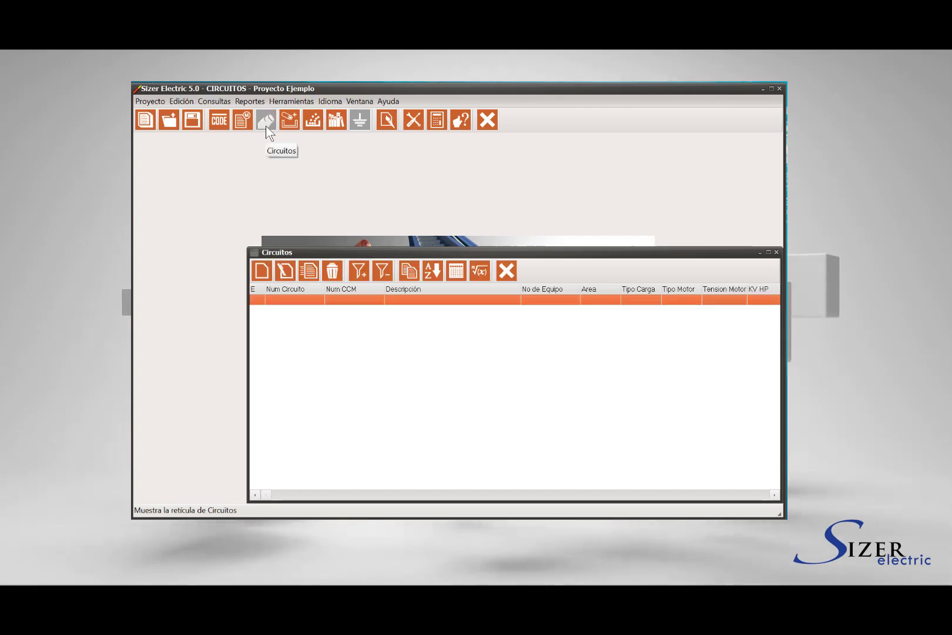
{"action": "left_click_drag", "start_coordinate": [629, 257], "coordinate": [573, 184]}
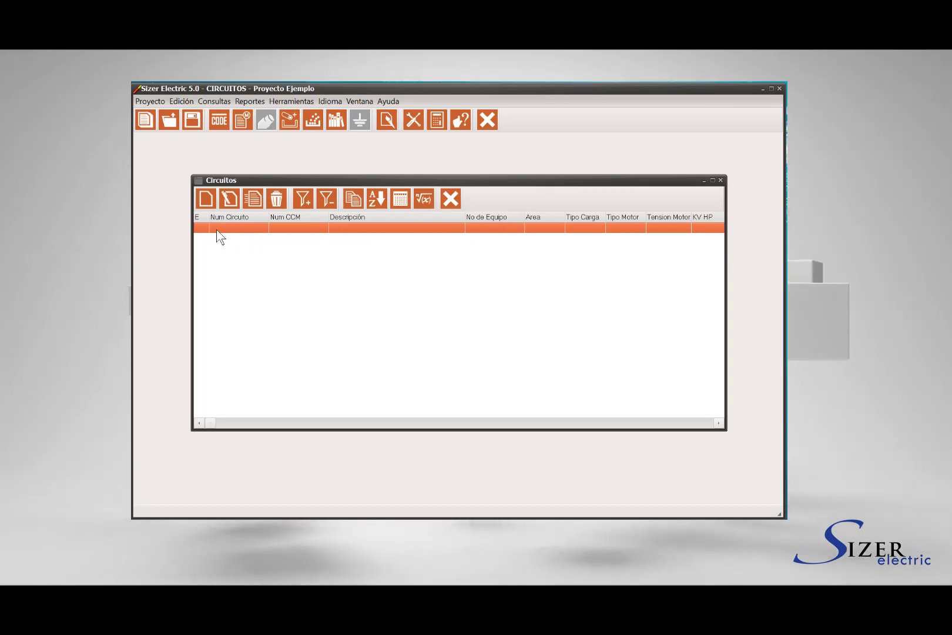
{"action": "left_click", "coordinate": [206, 200]}
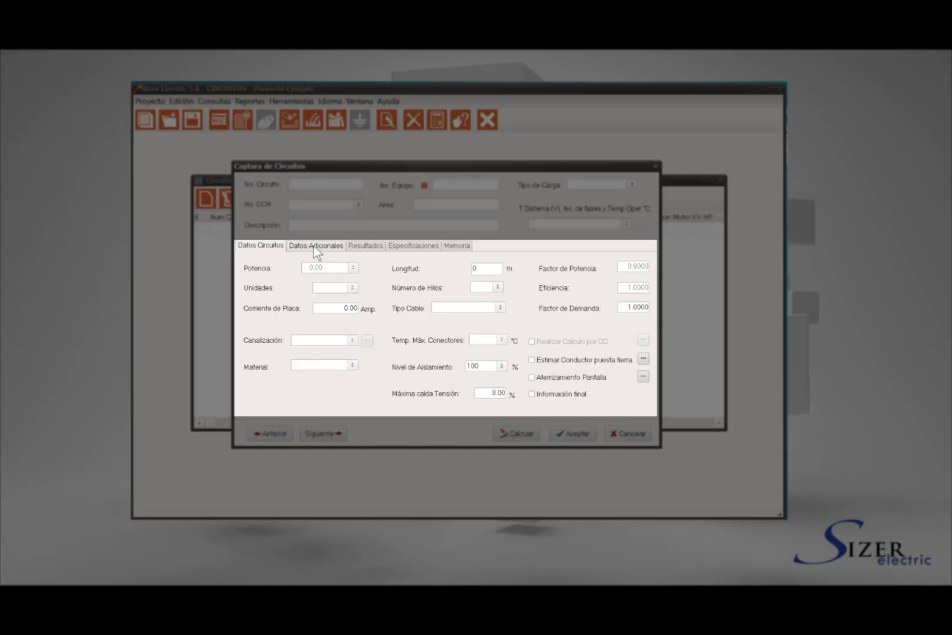
Browse the Datos Adicionales, Resultados, Especificaciones and Memoria tabs of the new circuit
{"action": "left_click", "coordinate": [317, 246]}
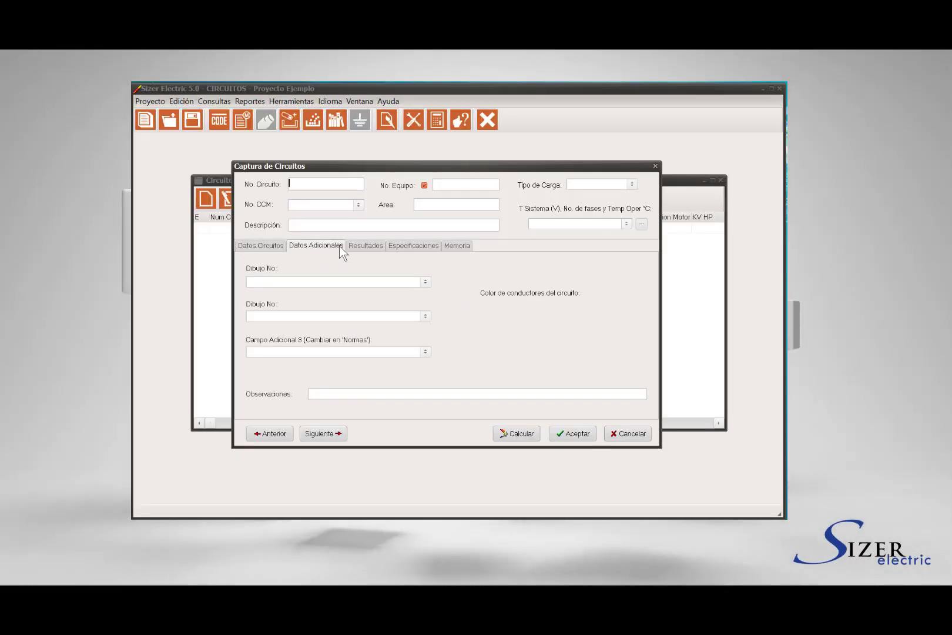
{"action": "left_click", "coordinate": [365, 247]}
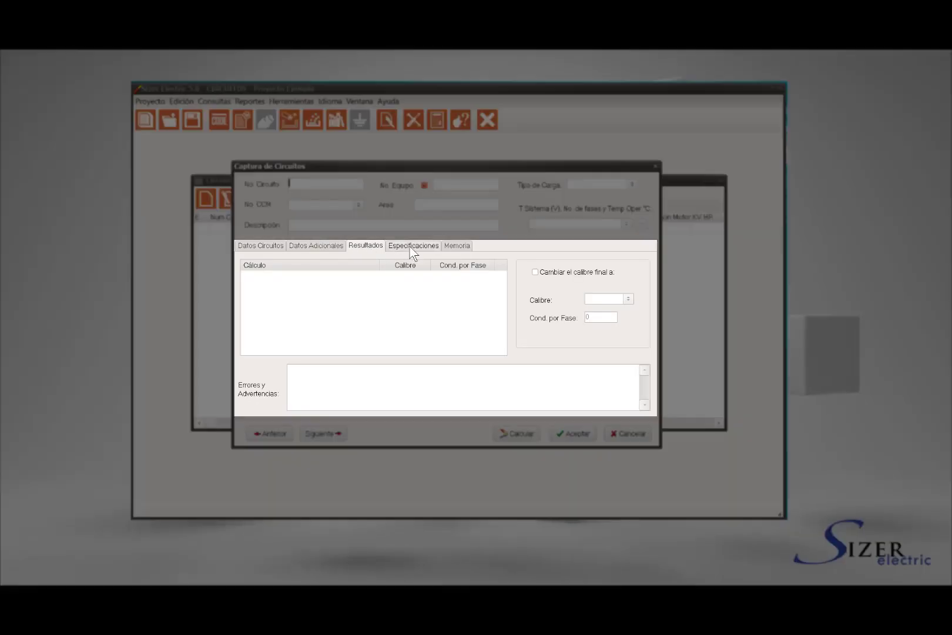
{"action": "left_click", "coordinate": [413, 247]}
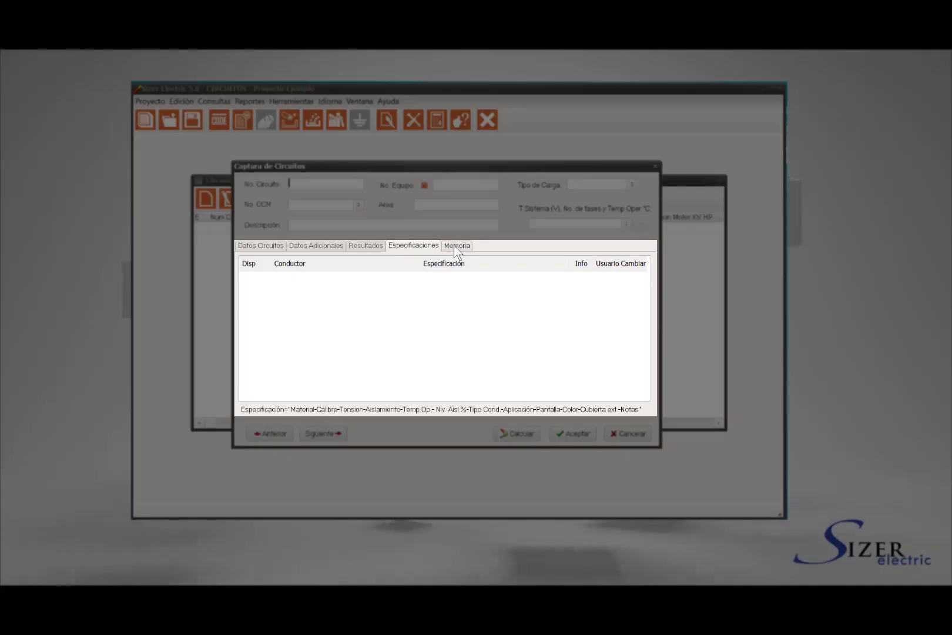
{"action": "left_click", "coordinate": [461, 248]}
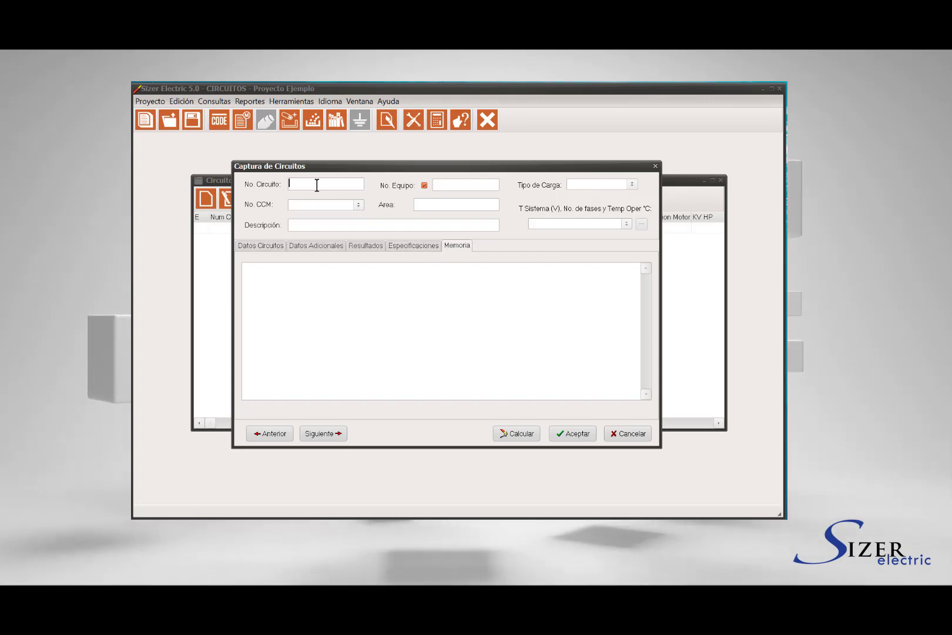
Name the circuit CIRCUITO with CCM 01-CCM-01 and description 'CIRCUITO DE BOMBA PRINCIPAL 1'
{"action": "type", "text": "C"}
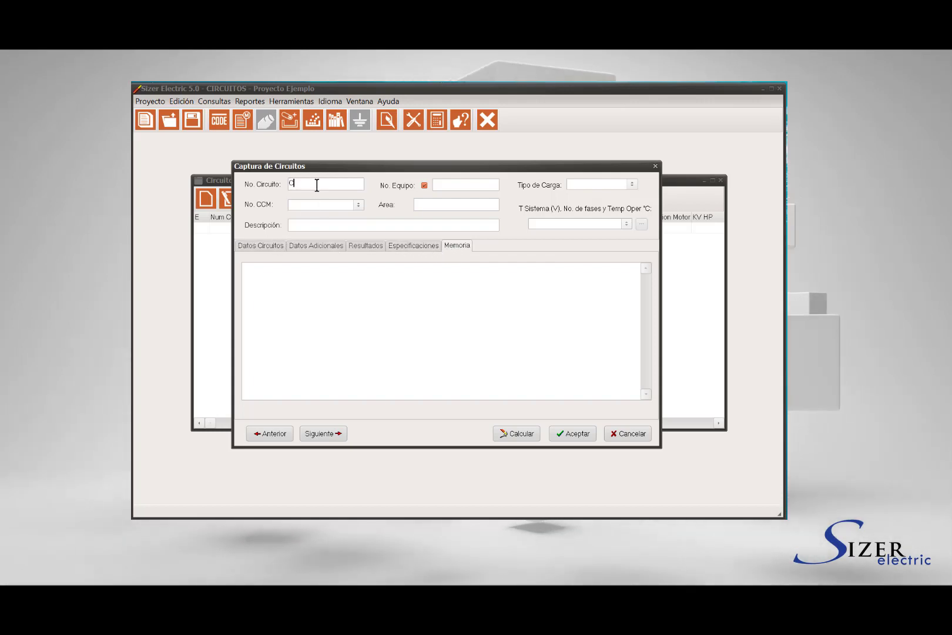
{"action": "type", "text": "IRCUITO -1"}
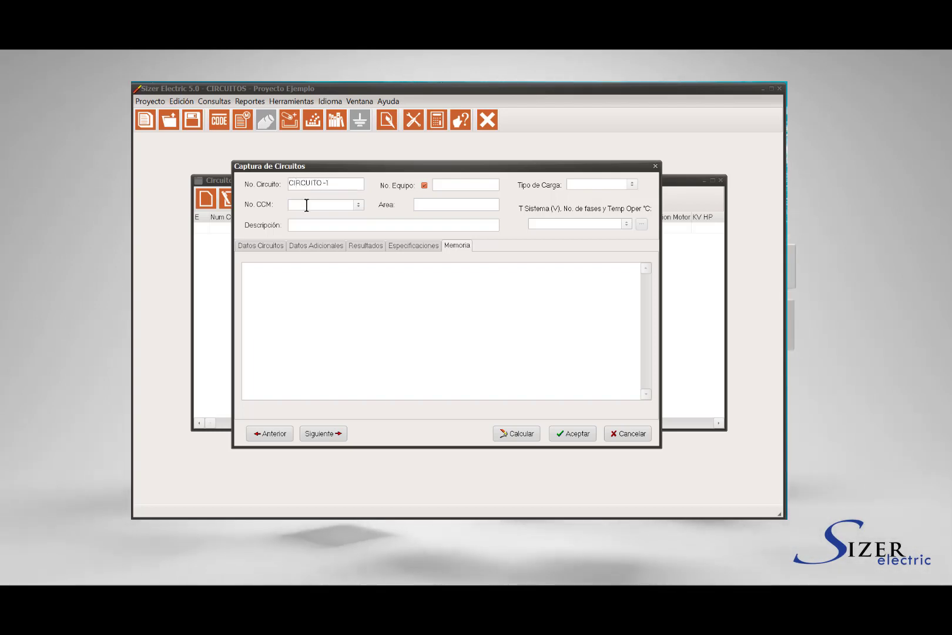
{"action": "left_click", "coordinate": [306, 205]}
{"action": "type", "text": "01"}
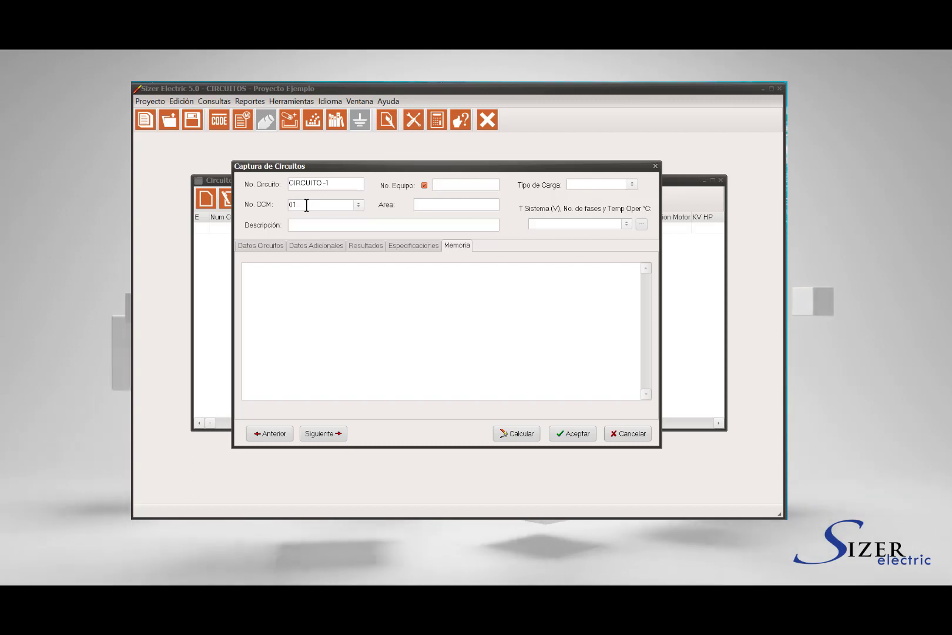
{"action": "type", "text": "-CCM-01"}
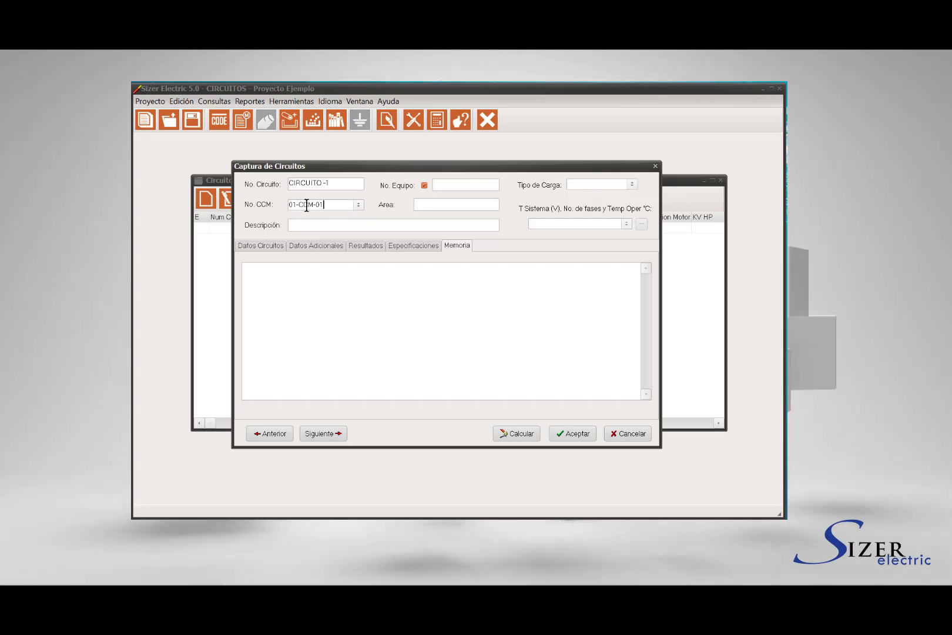
{"action": "left_click", "coordinate": [308, 225]}
{"action": "type", "text": "CIRCUITO DE BOMBA PRINCIPAL 1"}
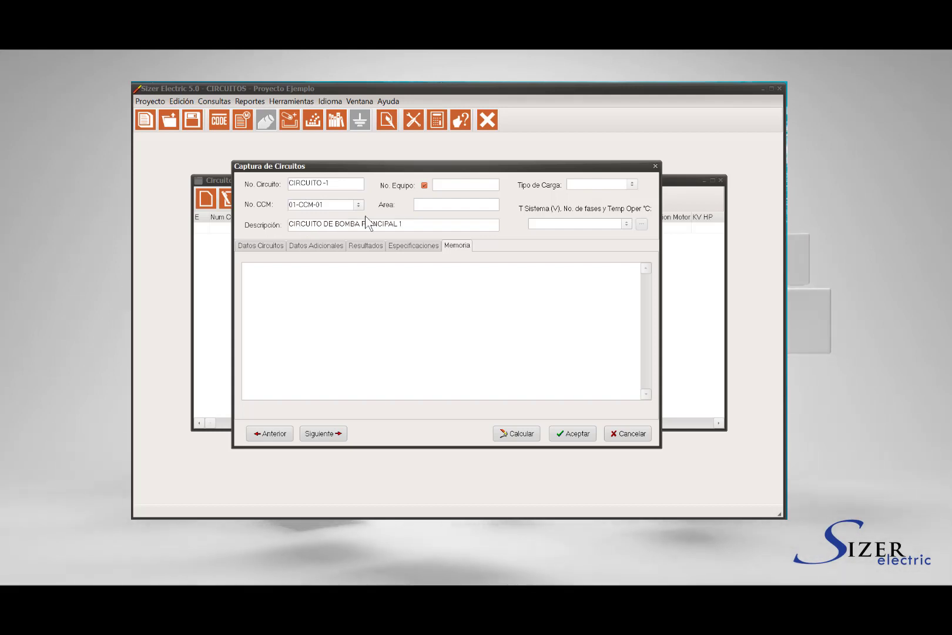
Enter equipment number BOMBA-, switch off its numbering option, and set area 01
{"action": "left_click", "coordinate": [444, 185]}
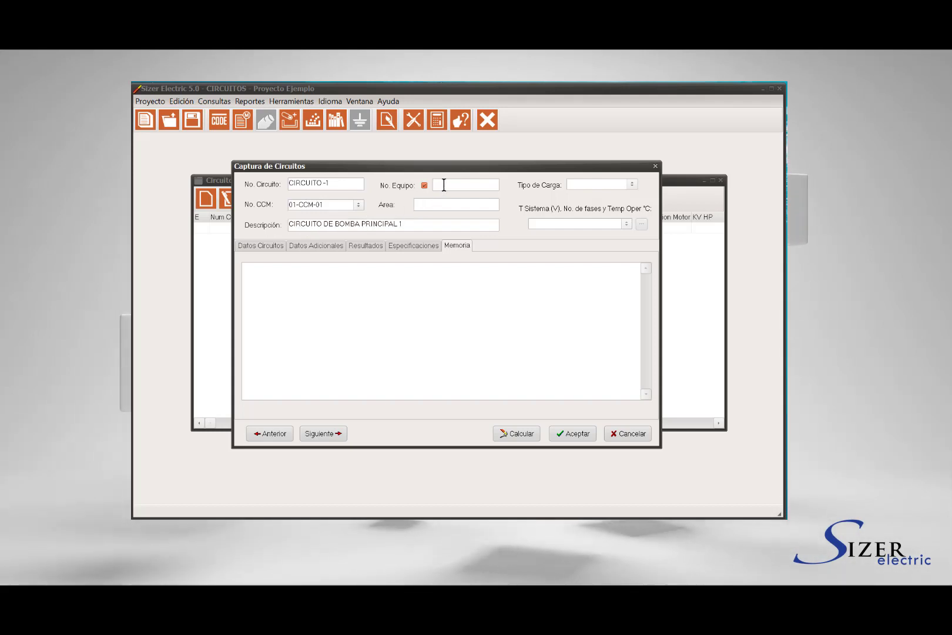
{"action": "type", "text": "BOMBA"}
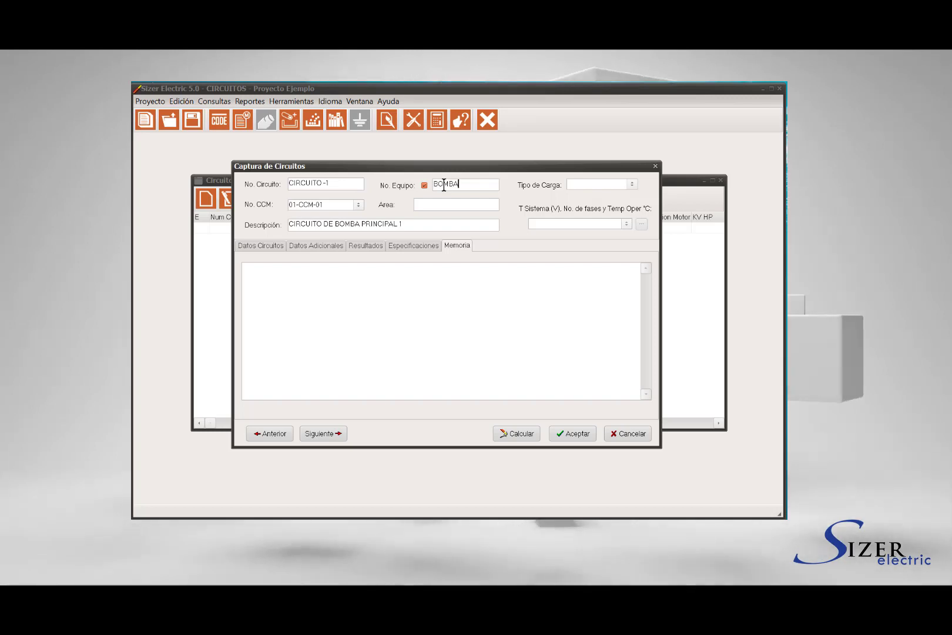
{"action": "type", "text": "-01"}
{"action": "left_click", "coordinate": [424, 185]}
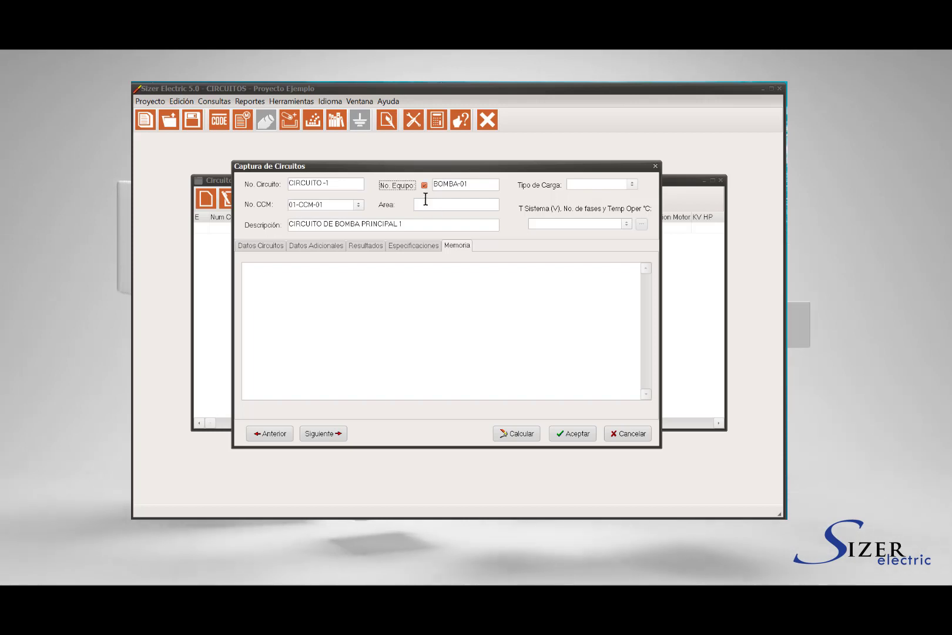
{"action": "left_click", "coordinate": [426, 202]}
{"action": "type", "text": "01"}
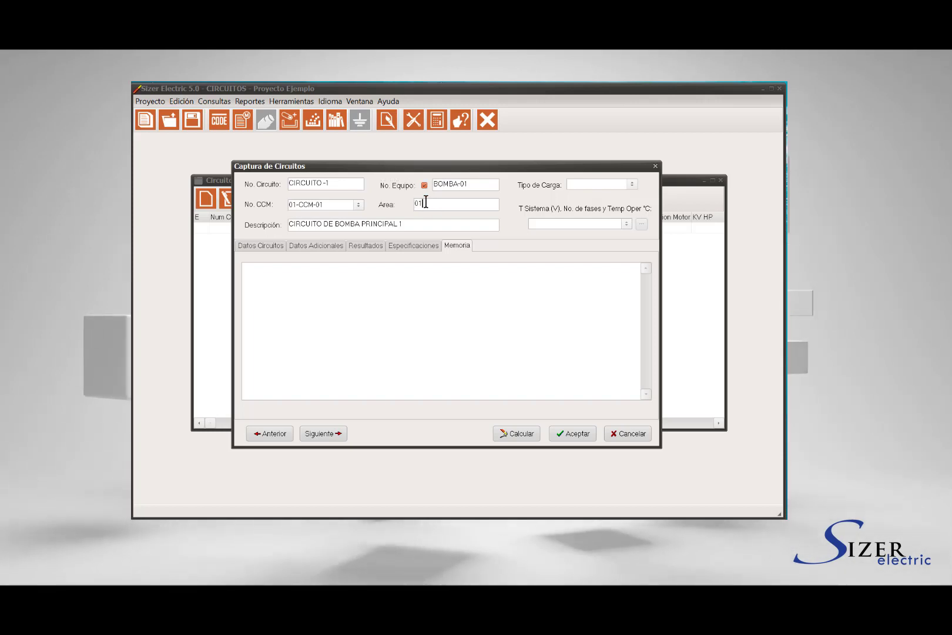
{"action": "left_click", "coordinate": [632, 184]}
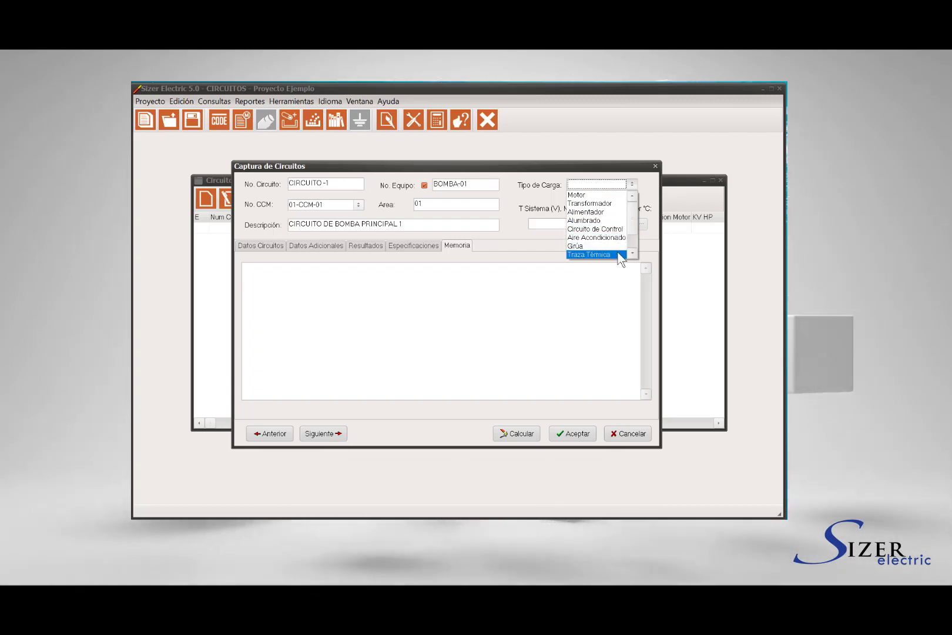
Choose Motor as the load type and accept service factor 1.00, NEMA B, standard efficiency
{"action": "left_click", "coordinate": [610, 196]}
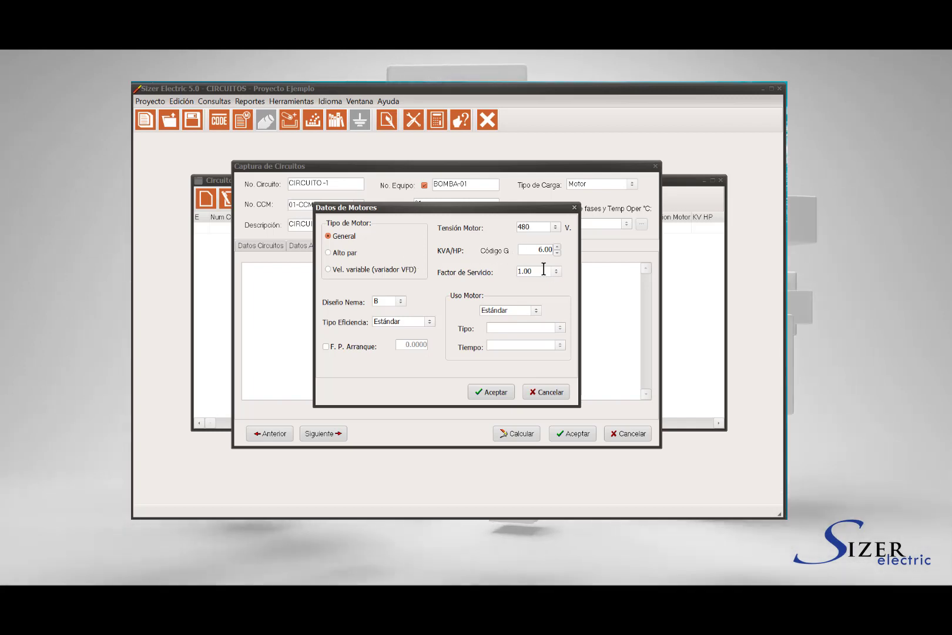
{"action": "double_click", "coordinate": [542, 270]}
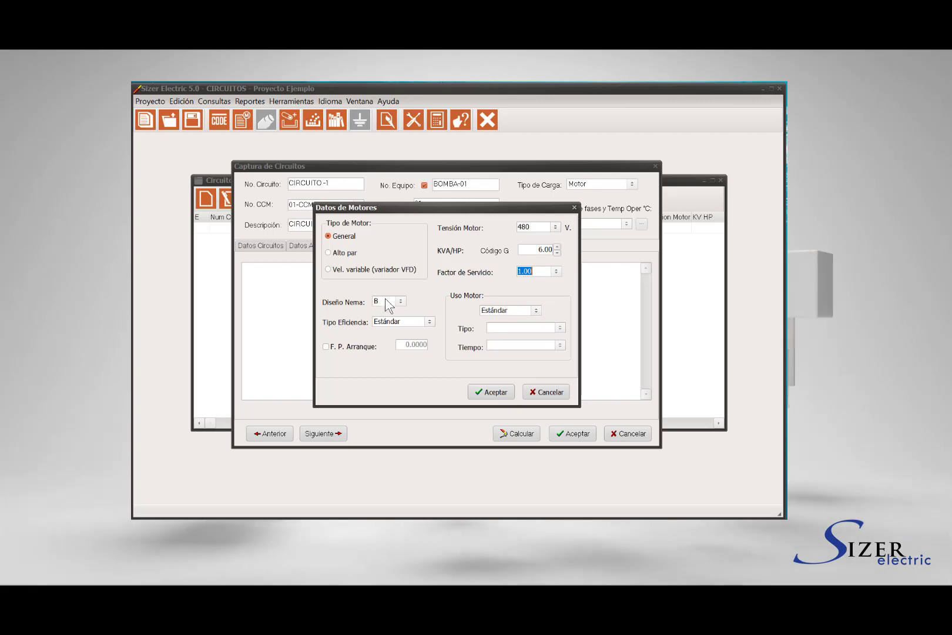
{"action": "left_click", "coordinate": [388, 301]}
{"action": "left_click", "coordinate": [415, 302]}
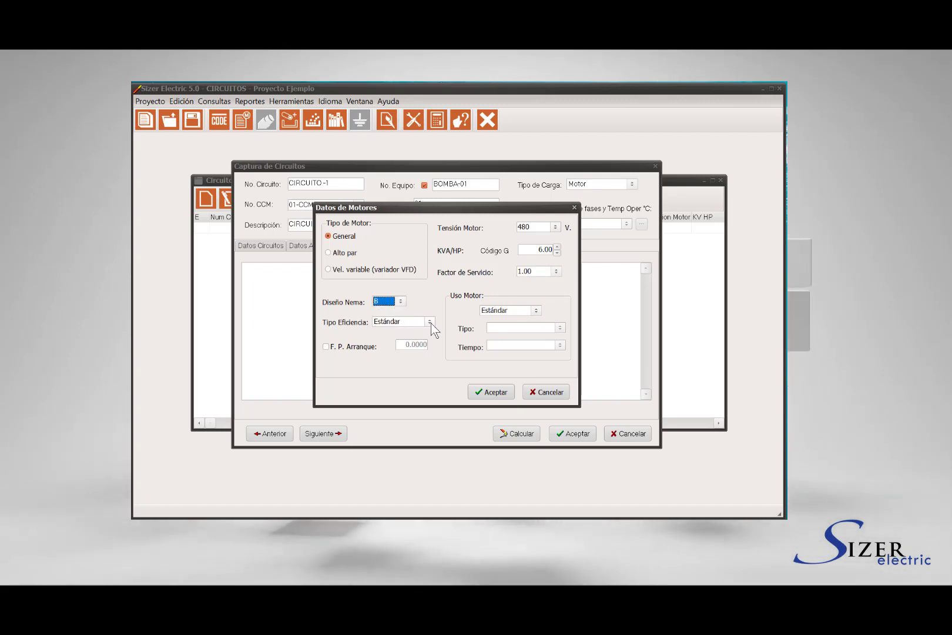
{"action": "left_click", "coordinate": [431, 323]}
{"action": "left_click", "coordinate": [435, 356]}
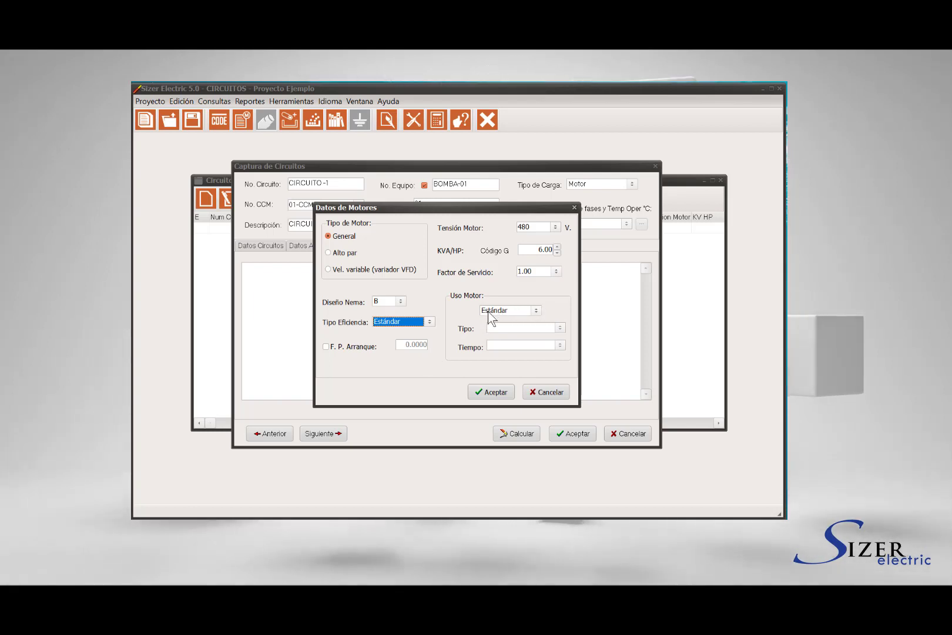
{"action": "left_click", "coordinate": [493, 390]}
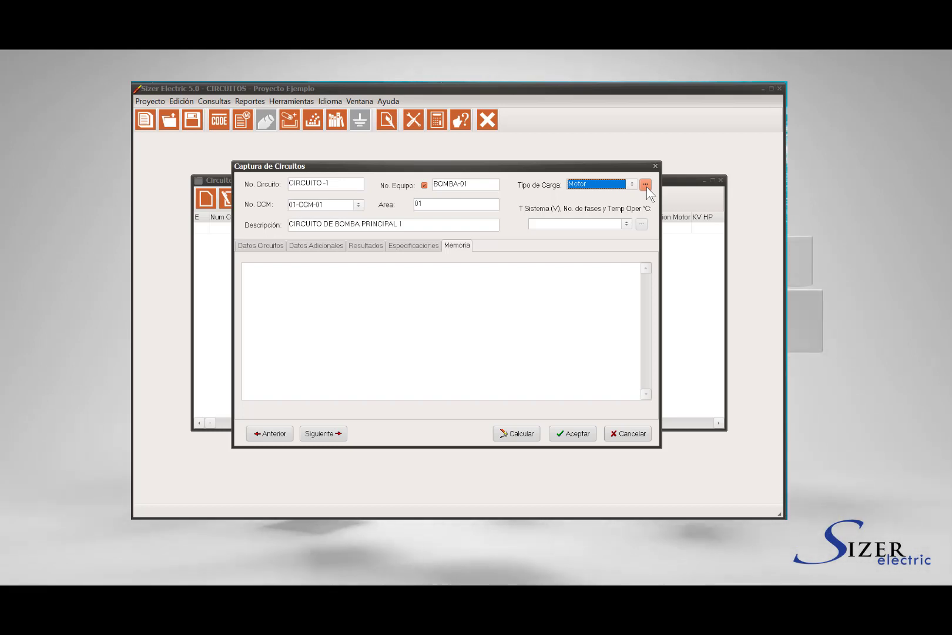
Select the 480.00 V three-phase 75.00 °C system and review its linked general data
{"action": "left_click", "coordinate": [646, 185]}
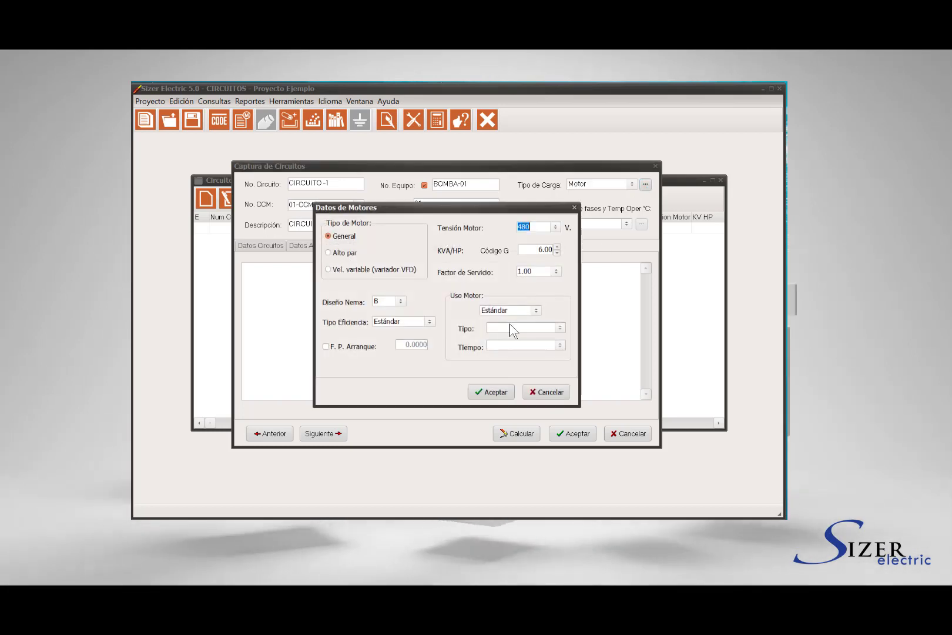
{"action": "left_click", "coordinate": [490, 390]}
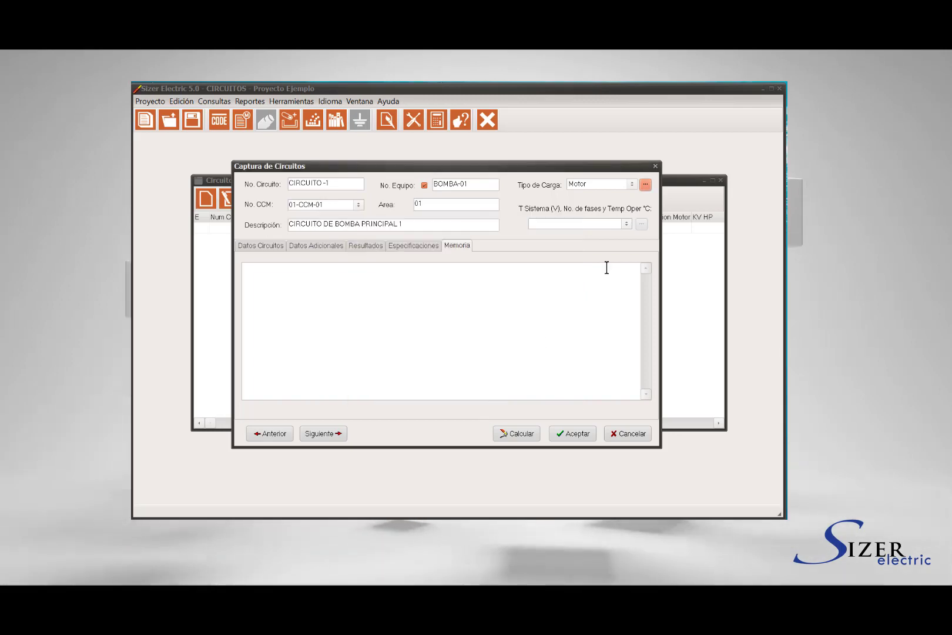
{"action": "left_click", "coordinate": [626, 223]}
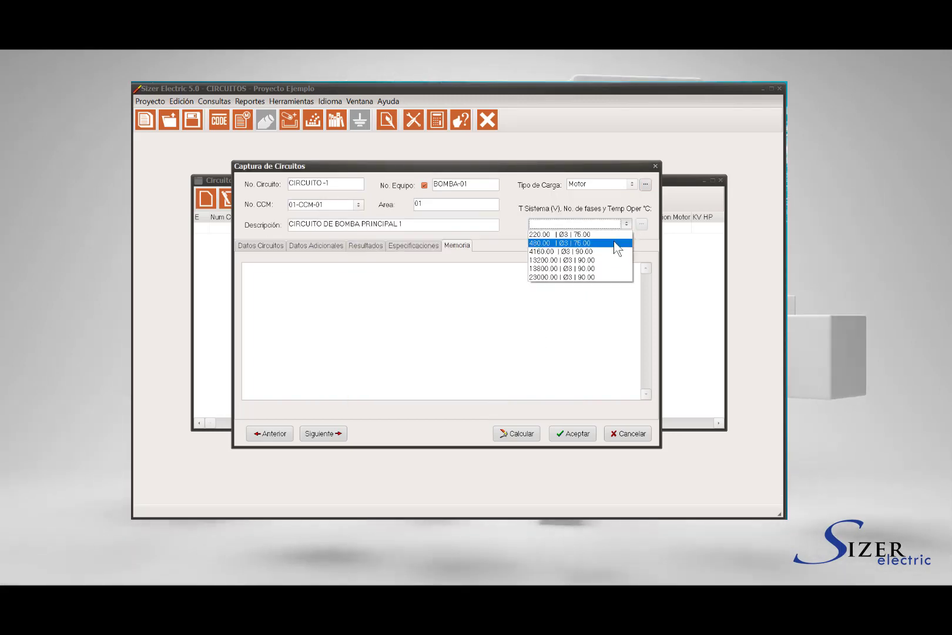
{"action": "left_click", "coordinate": [616, 243]}
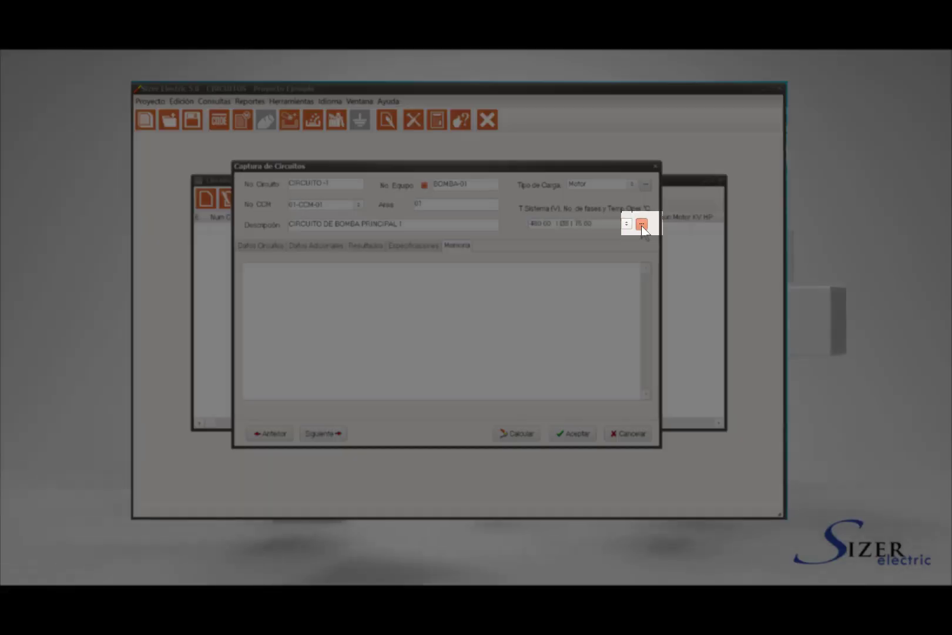
{"action": "left_click", "coordinate": [641, 224]}
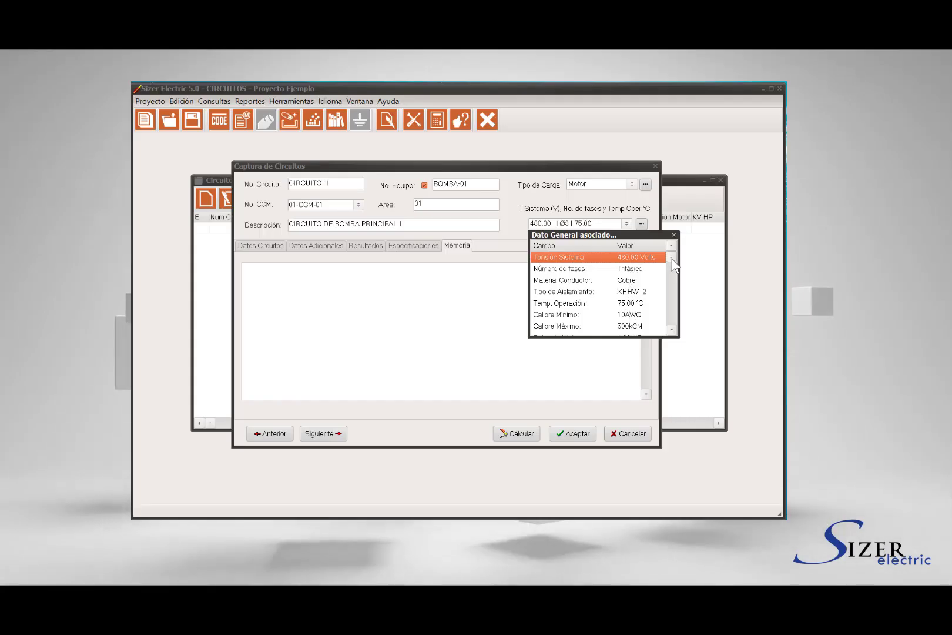
{"action": "scroll", "coordinate": [672, 296], "scroll_direction": "down", "scroll_amount": 1}
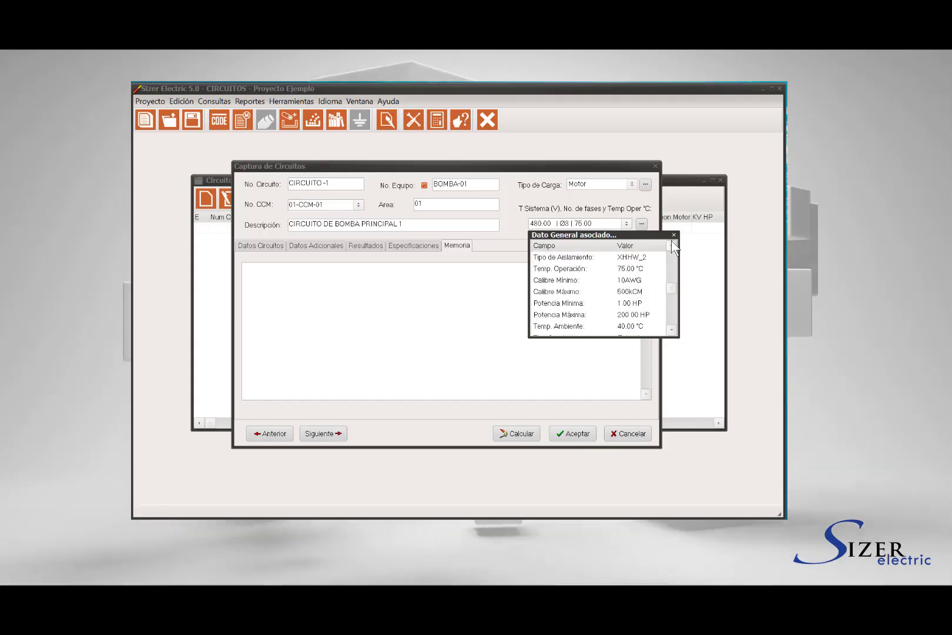
{"action": "left_click", "coordinate": [674, 235]}
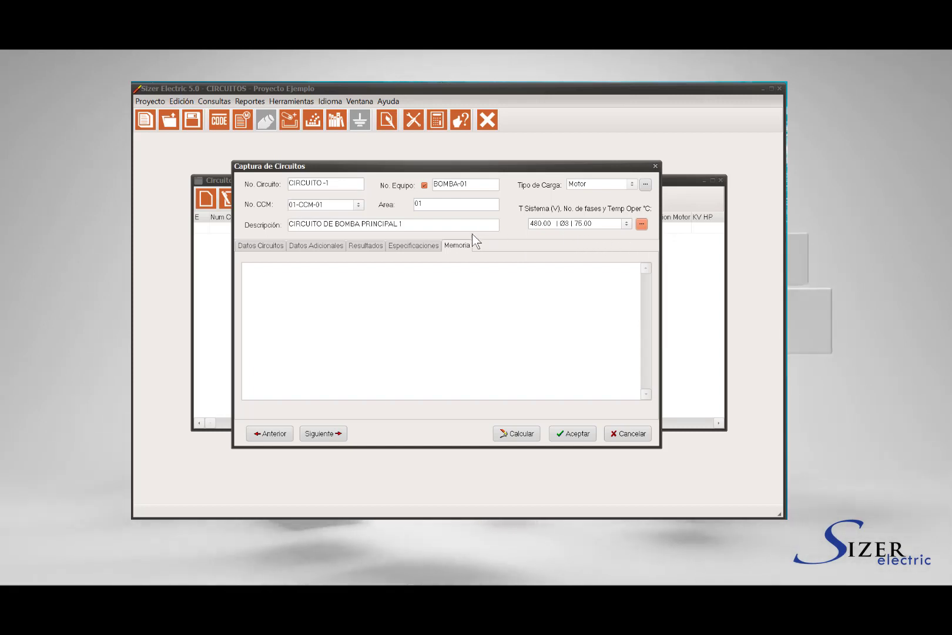
On the Datos Circuitos tab, enter the motor power and choose HP as its unit
{"action": "left_click", "coordinate": [263, 247]}
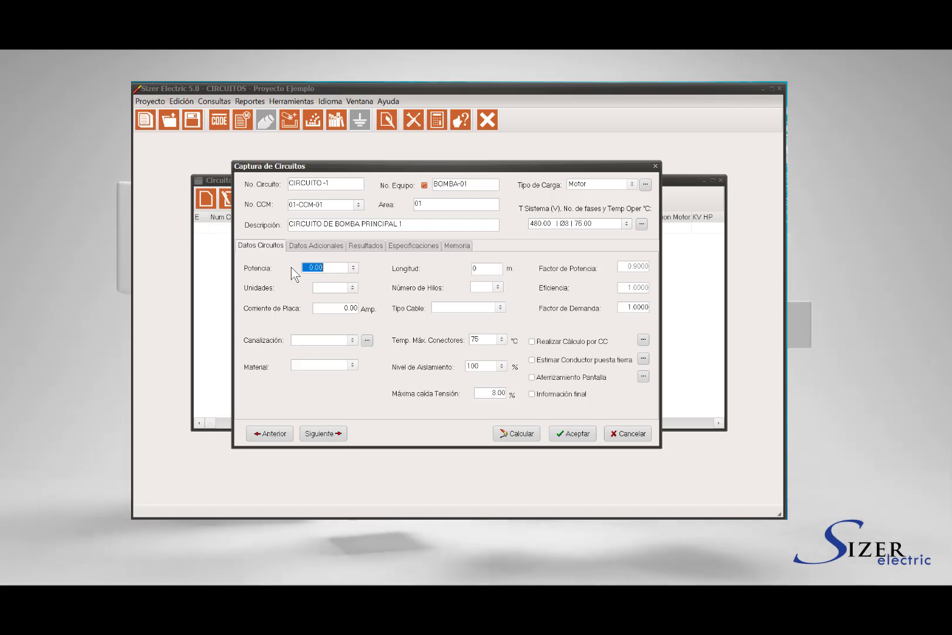
{"action": "type", "text": "50"}
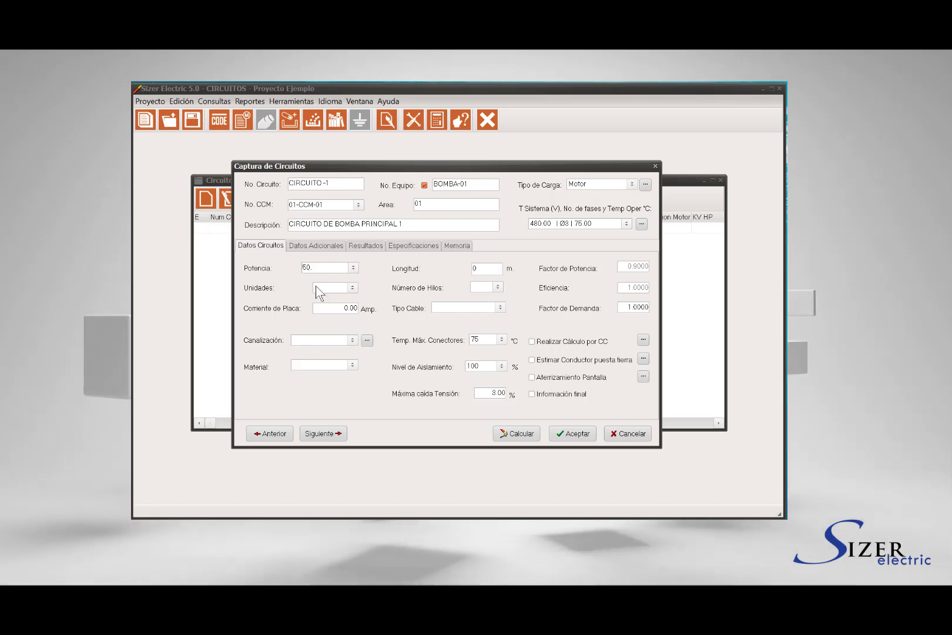
{"action": "left_click", "coordinate": [352, 287]}
{"action": "left_click", "coordinate": [351, 299]}
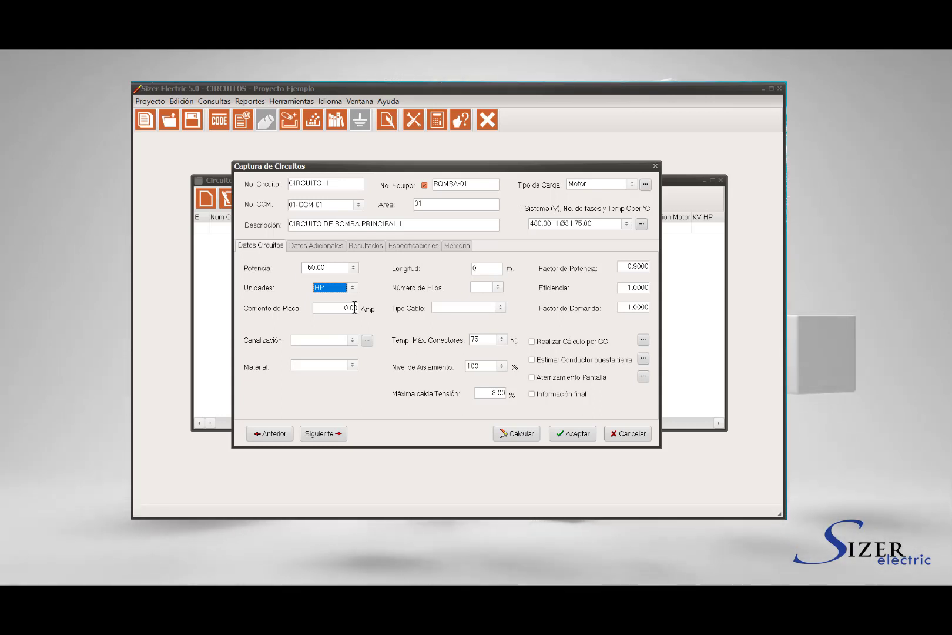
{"action": "left_click", "coordinate": [354, 308]}
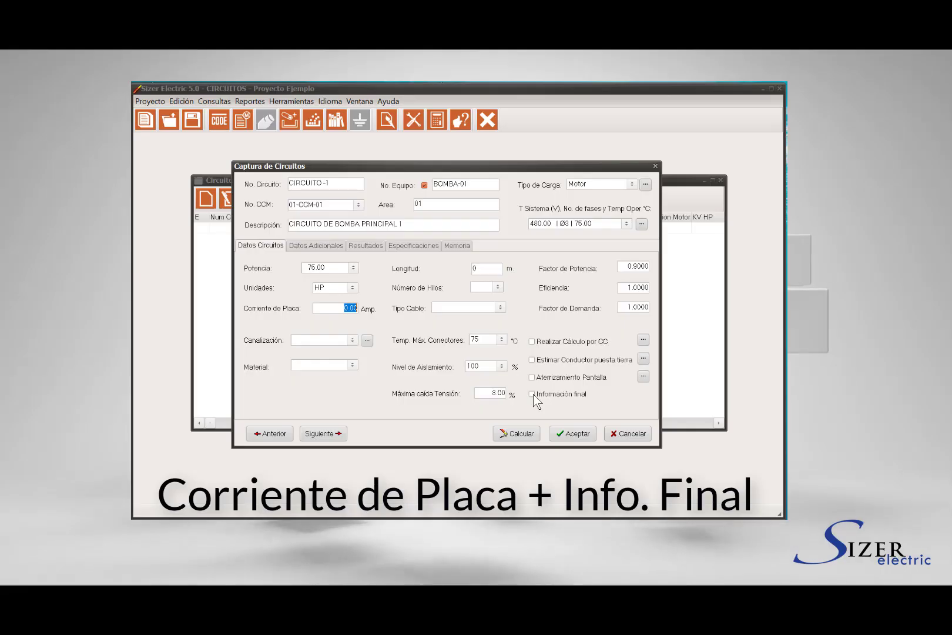
Enter a circuit length of 125 m, leaving the final information option off
{"action": "left_click", "coordinate": [532, 393]}
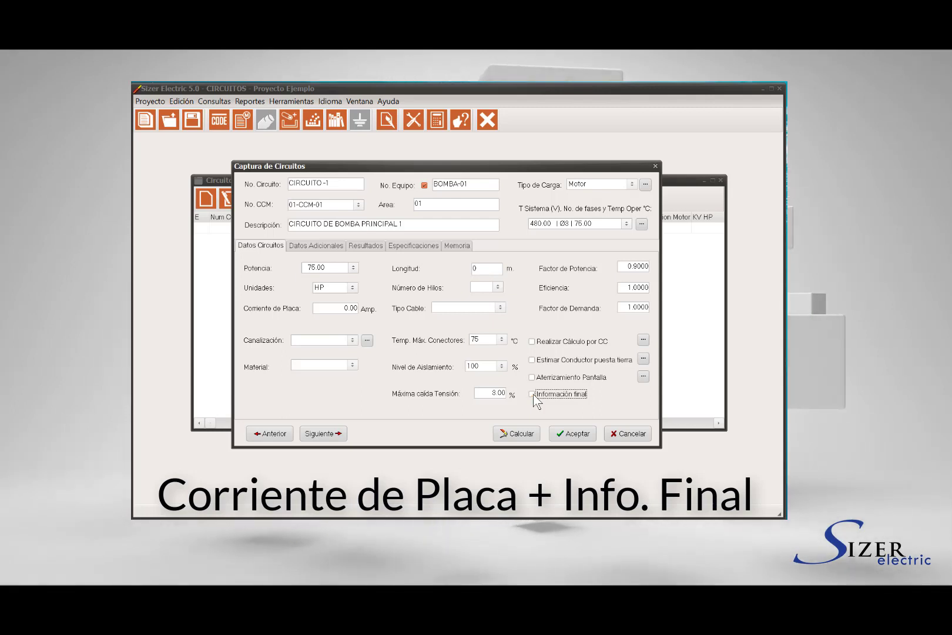
{"action": "left_click", "coordinate": [532, 394]}
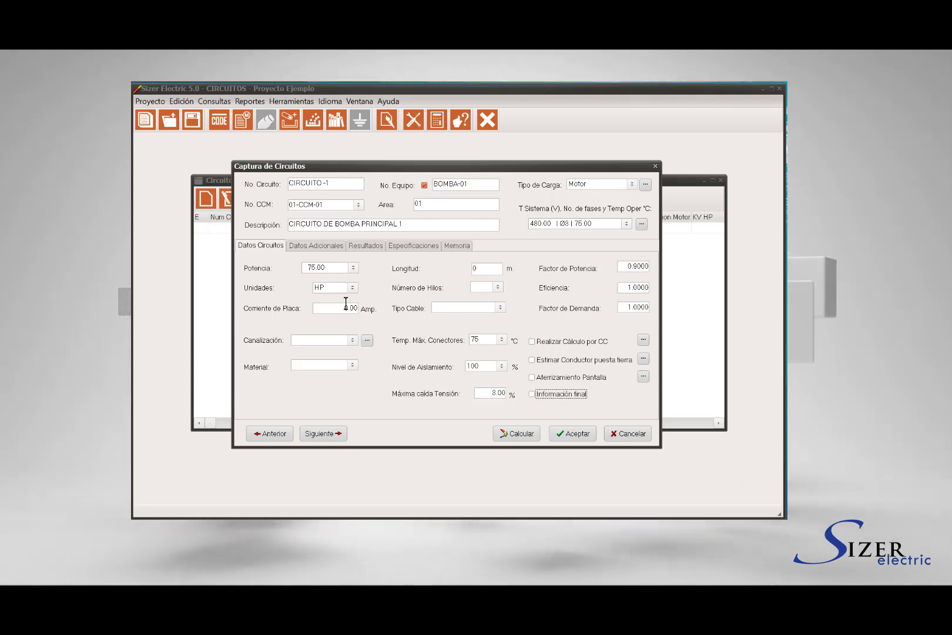
{"action": "left_click_drag", "start_coordinate": [346, 303], "coordinate": [359, 304]}
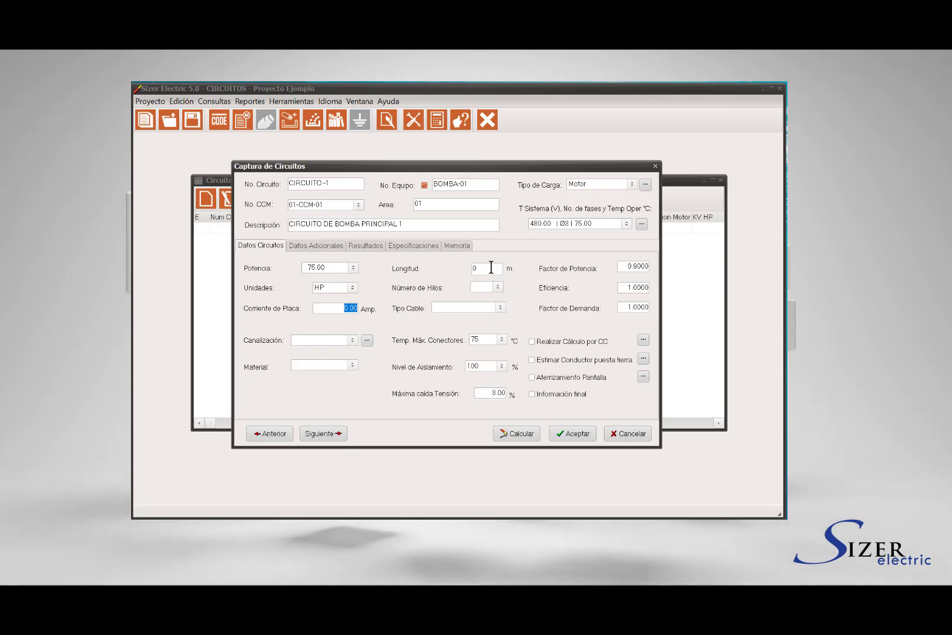
{"action": "type", "text": "12"}
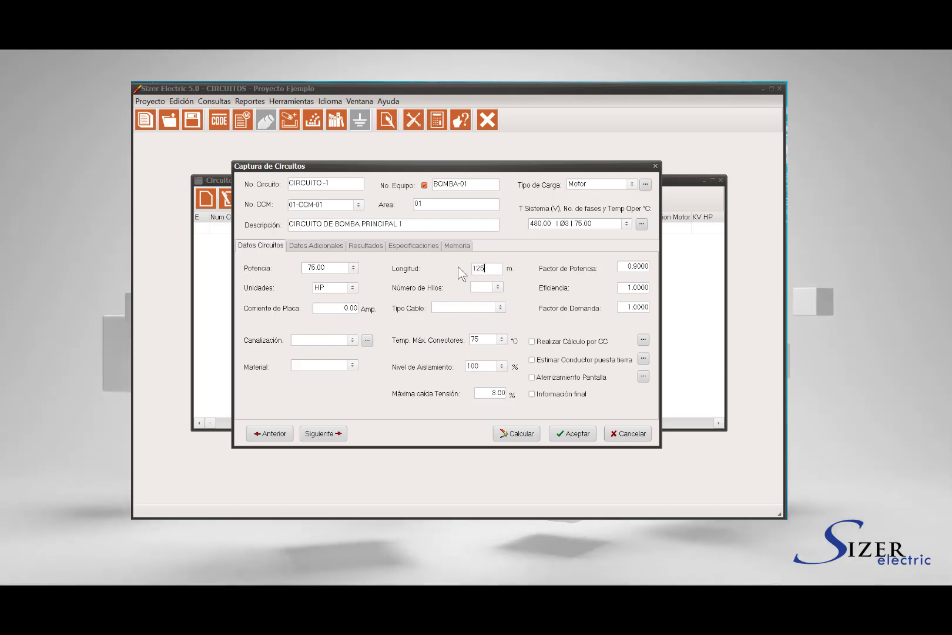
{"action": "type", "text": "5"}
Set 4 wires, Monopolar cable type and 0.9900 efficiency for the circuit
{"action": "left_click", "coordinate": [499, 286]}
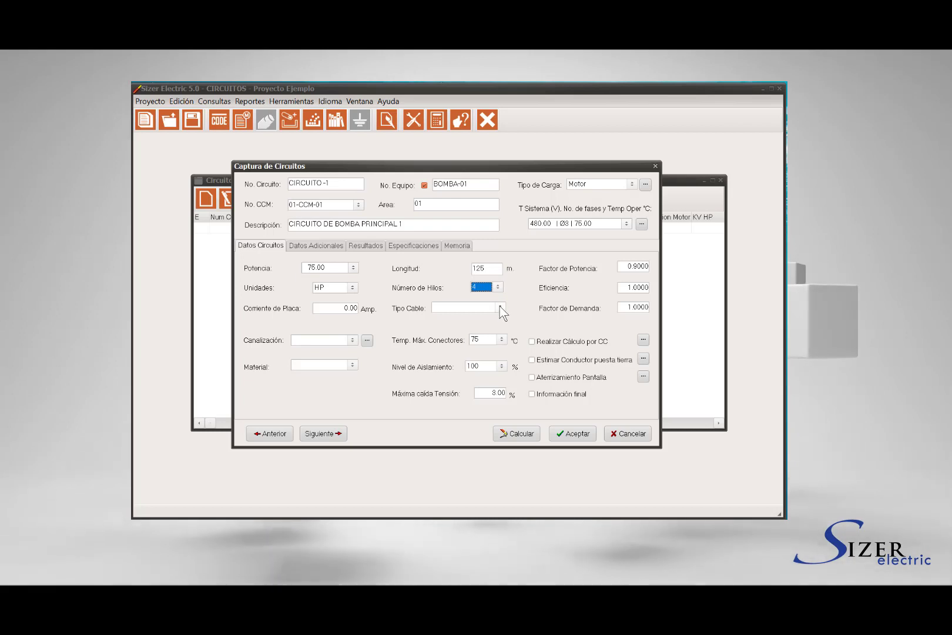
{"action": "left_click", "coordinate": [501, 308]}
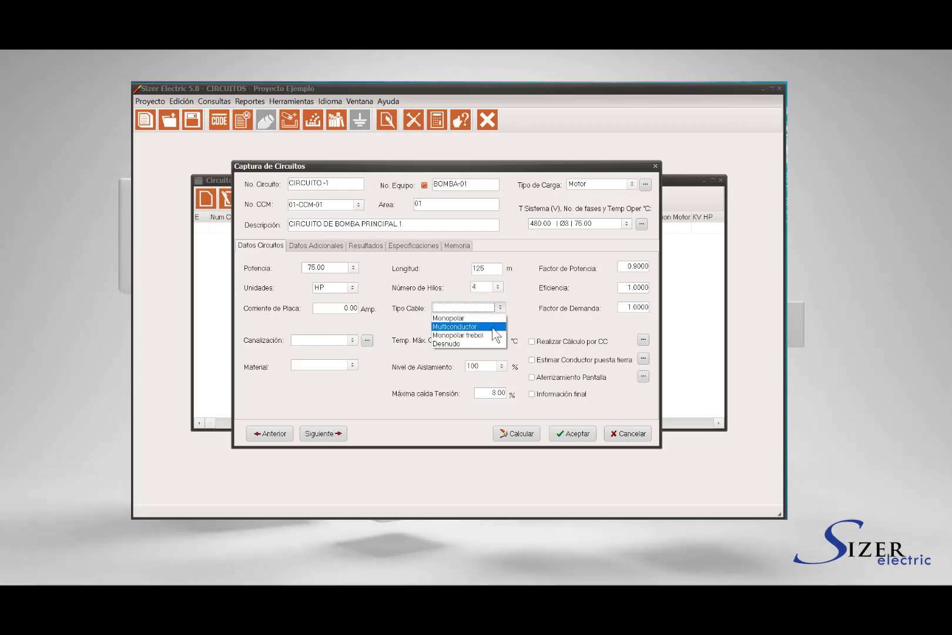
{"action": "left_click", "coordinate": [464, 318]}
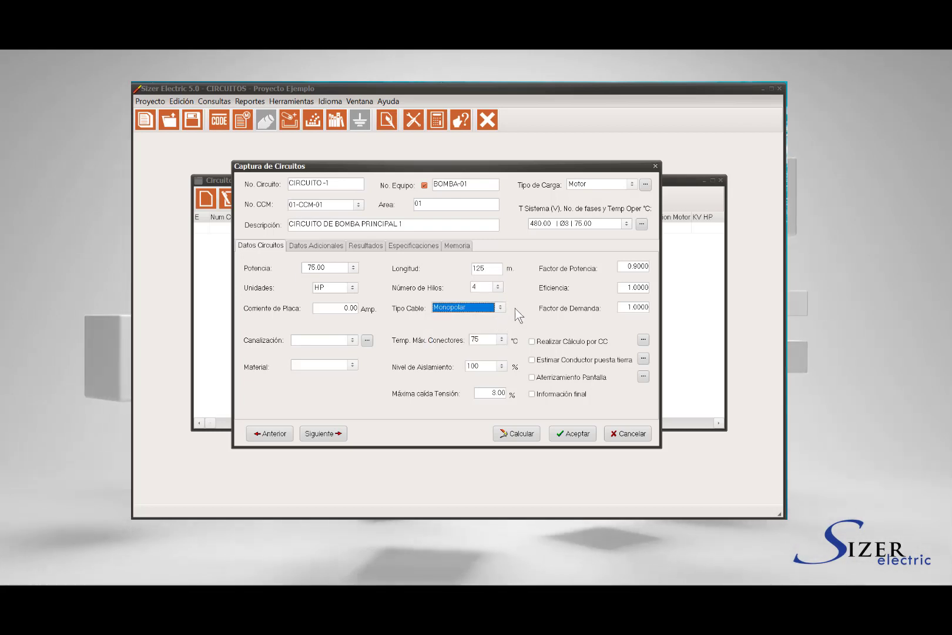
{"action": "left_click", "coordinate": [635, 266]}
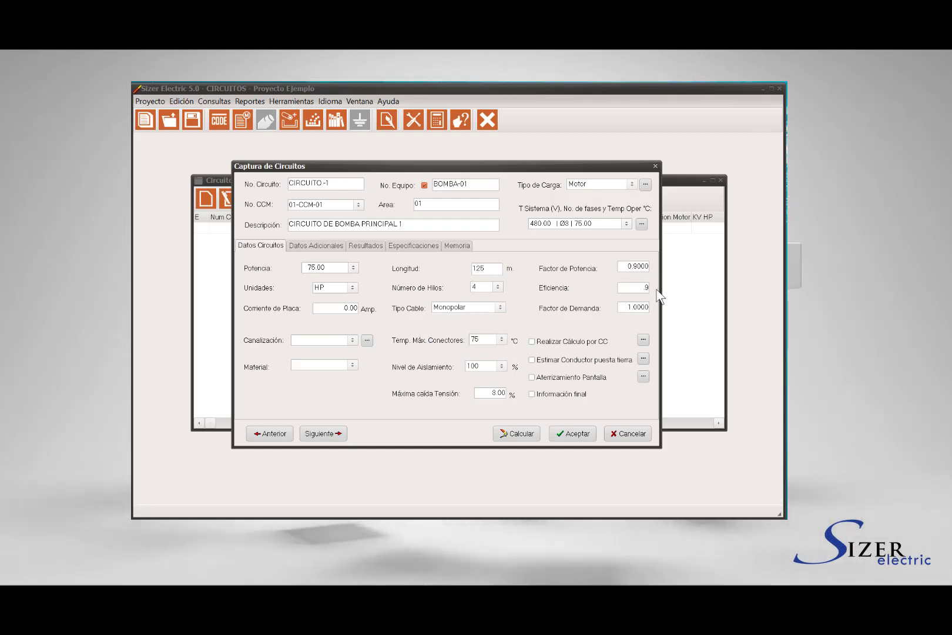
{"action": "left_click", "coordinate": [622, 305]}
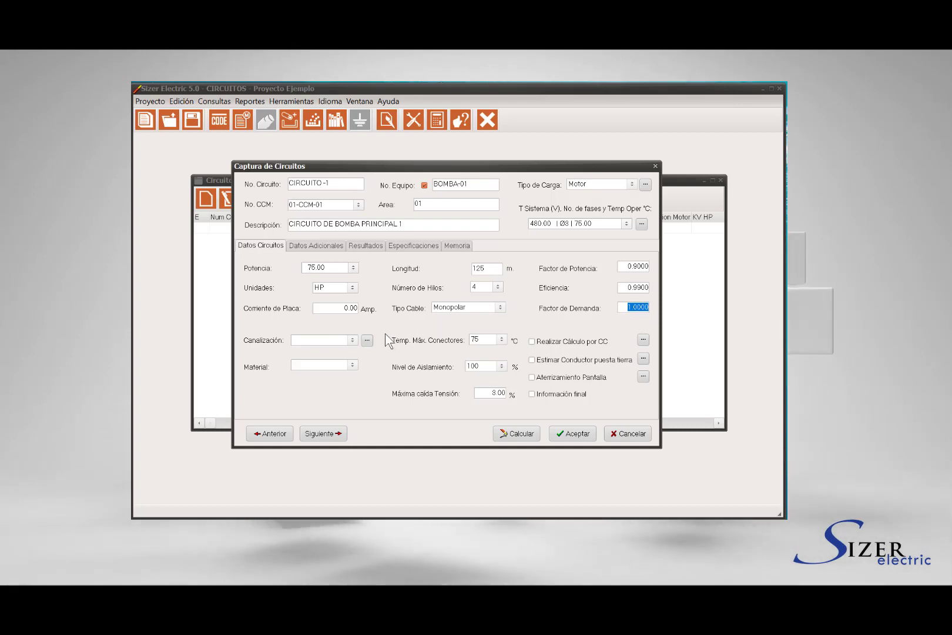
{"action": "left_click", "coordinate": [352, 340]}
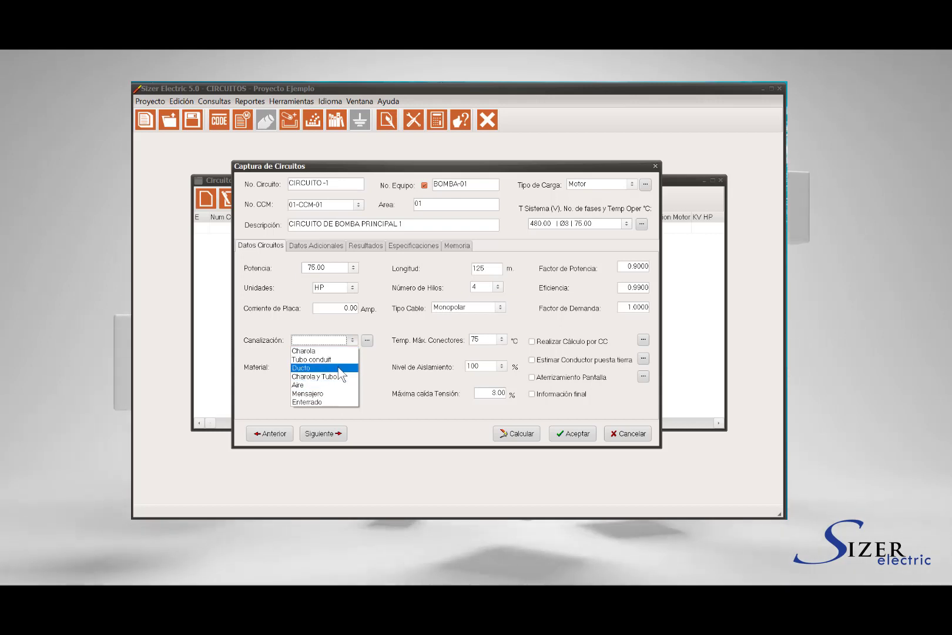
Use a Charola raceway with rung spacing ≤22.5 cm, no cover and no conductor separation
{"action": "left_click", "coordinate": [347, 351]}
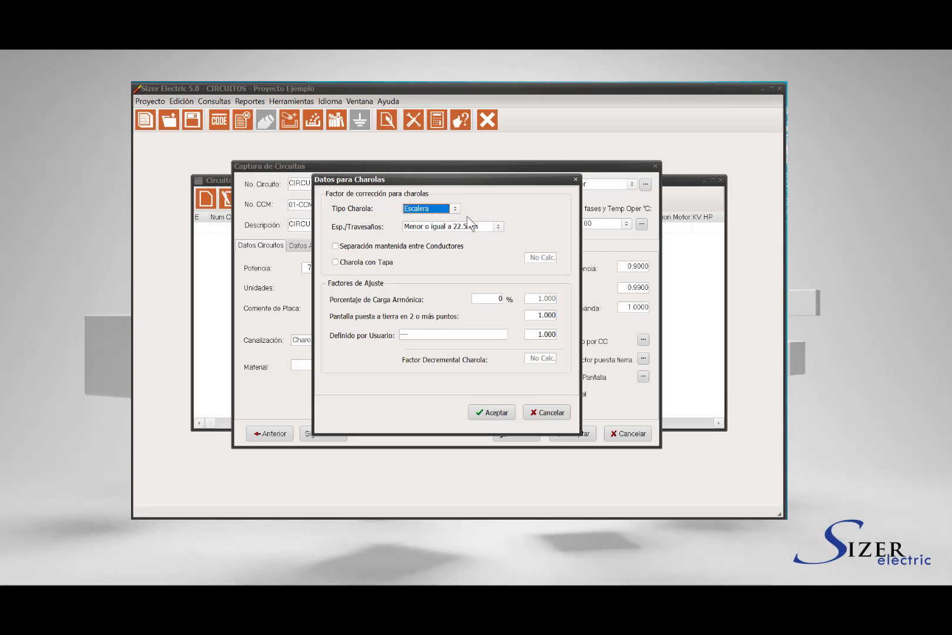
{"action": "left_click", "coordinate": [498, 226]}
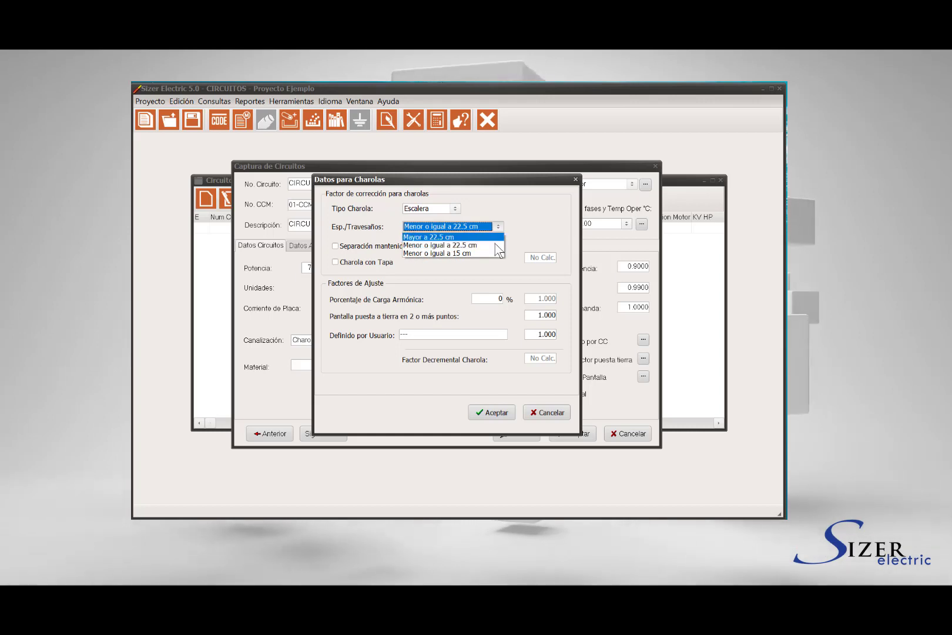
{"action": "left_click", "coordinate": [495, 244]}
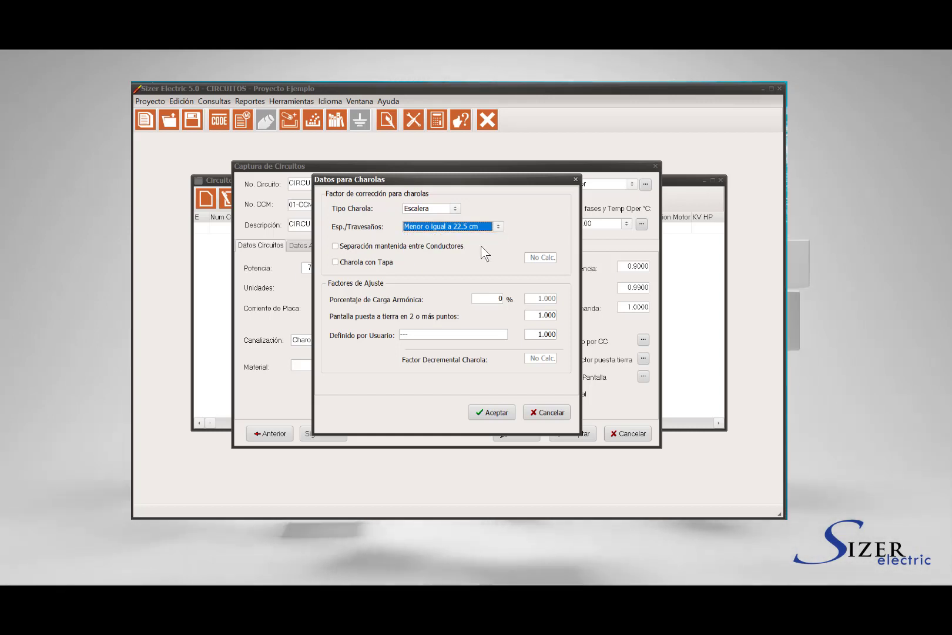
{"action": "left_click", "coordinate": [351, 248]}
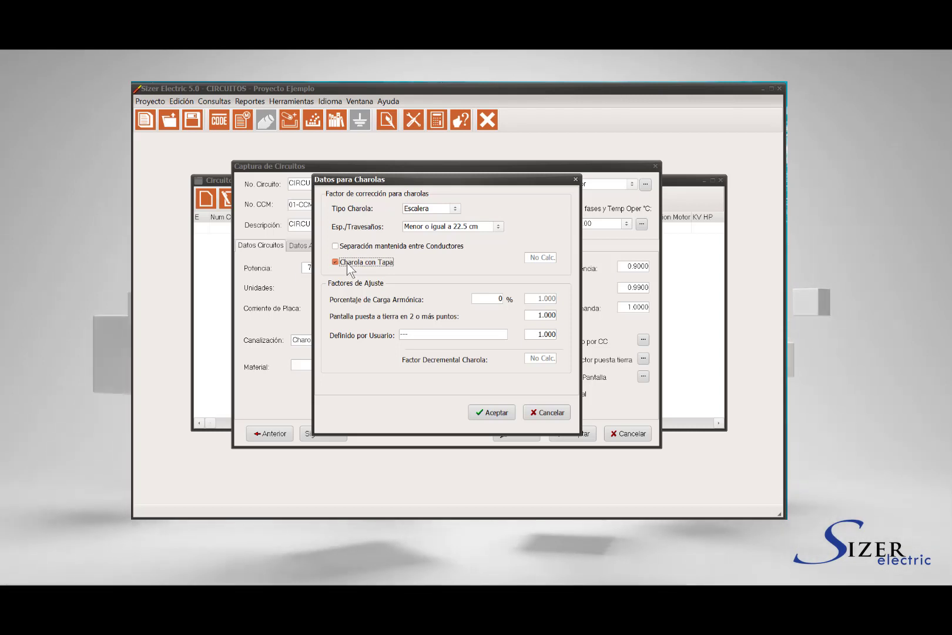
{"action": "left_click", "coordinate": [348, 264]}
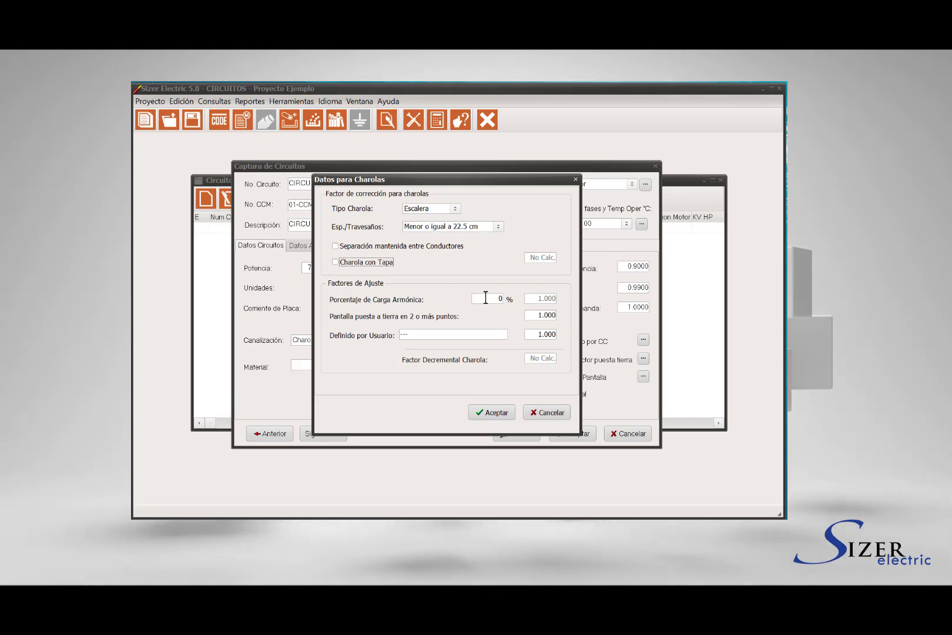
Review the harmonic load, grounded shield and user-defined adjustment factor values
{"action": "double_click", "coordinate": [500, 299]}
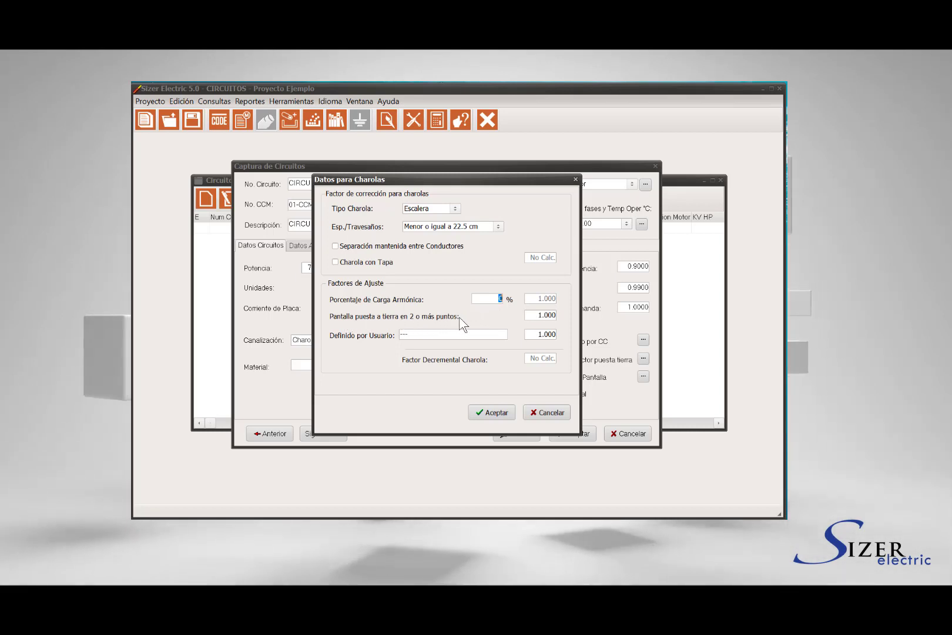
{"action": "double_click", "coordinate": [546, 315]}
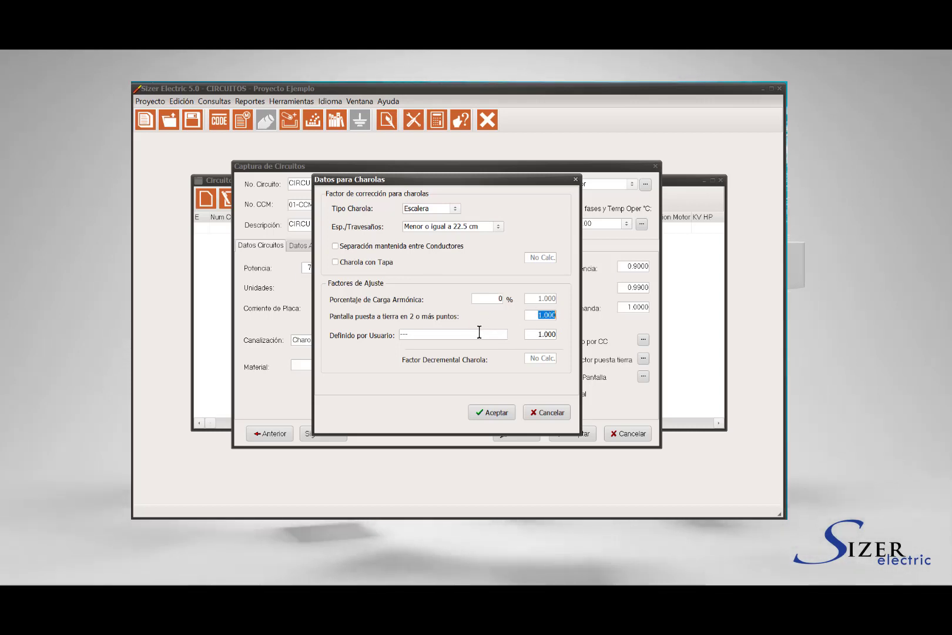
{"action": "left_click", "coordinate": [426, 334]}
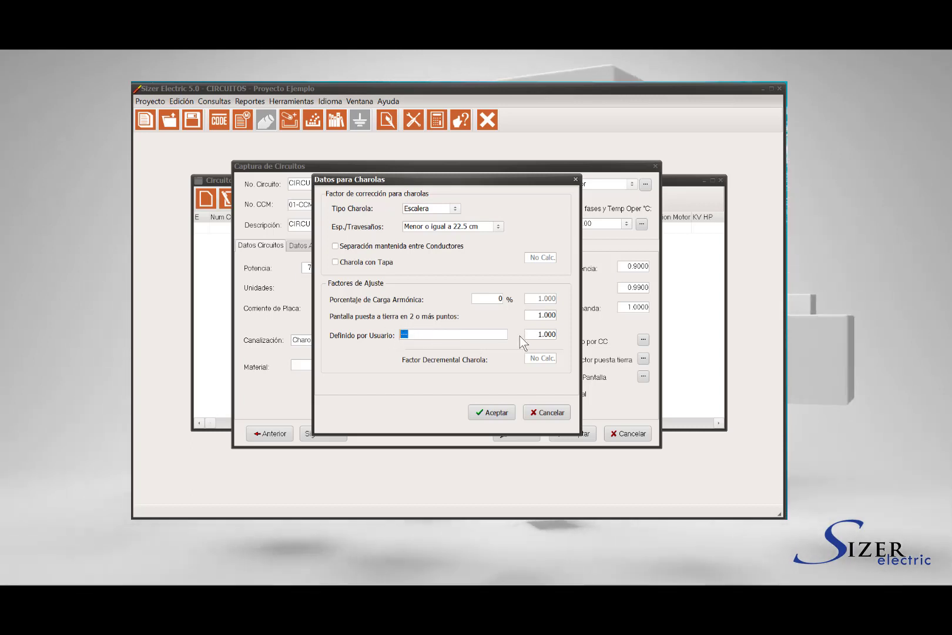
{"action": "left_click_drag", "start_coordinate": [531, 334], "coordinate": [551, 334]}
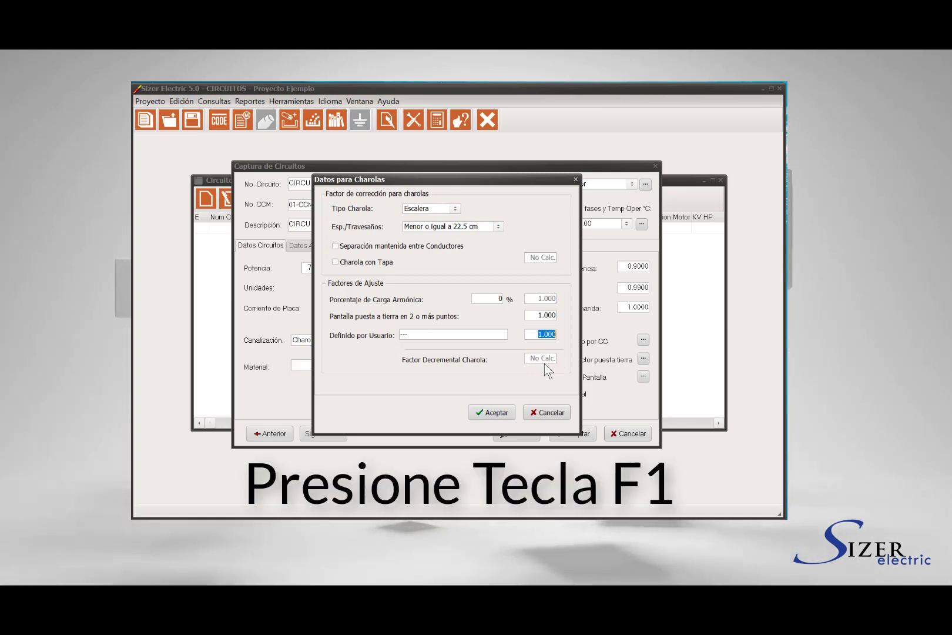
{"action": "key", "text": "F1"}
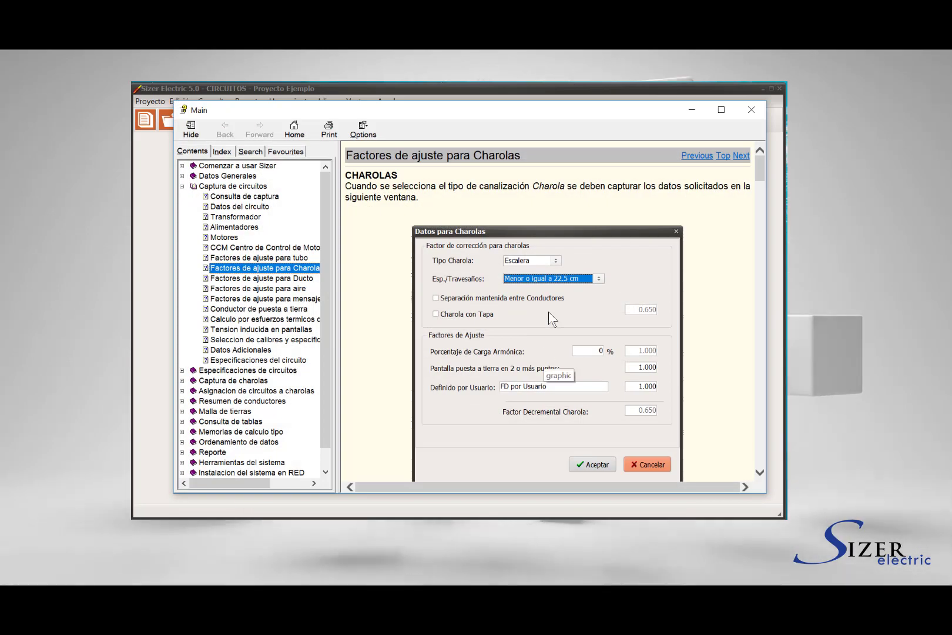
{"action": "scroll", "coordinate": [546, 299], "scroll_direction": "down", "scroll_amount": 3}
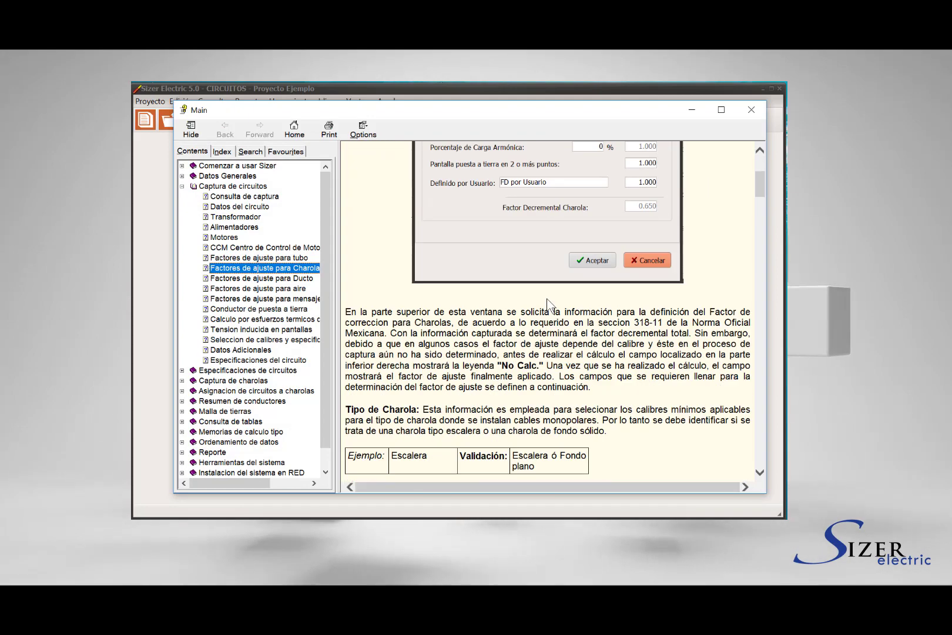
{"action": "scroll", "coordinate": [547, 304], "scroll_direction": "down", "scroll_amount": 2}
{"action": "scroll", "coordinate": [548, 299], "scroll_direction": "down", "scroll_amount": 8}
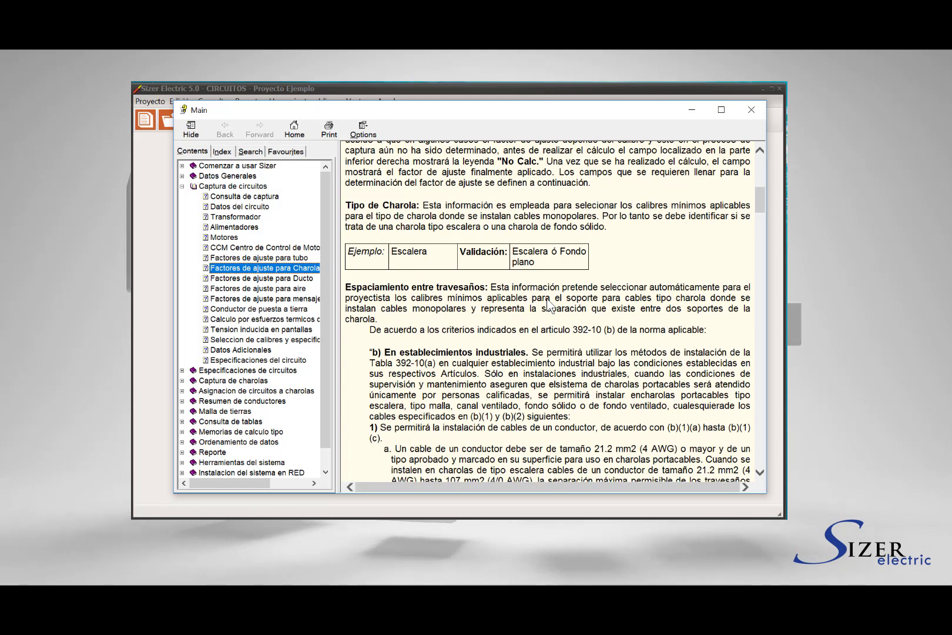
{"action": "scroll", "coordinate": [548, 305], "scroll_direction": "down", "scroll_amount": 8}
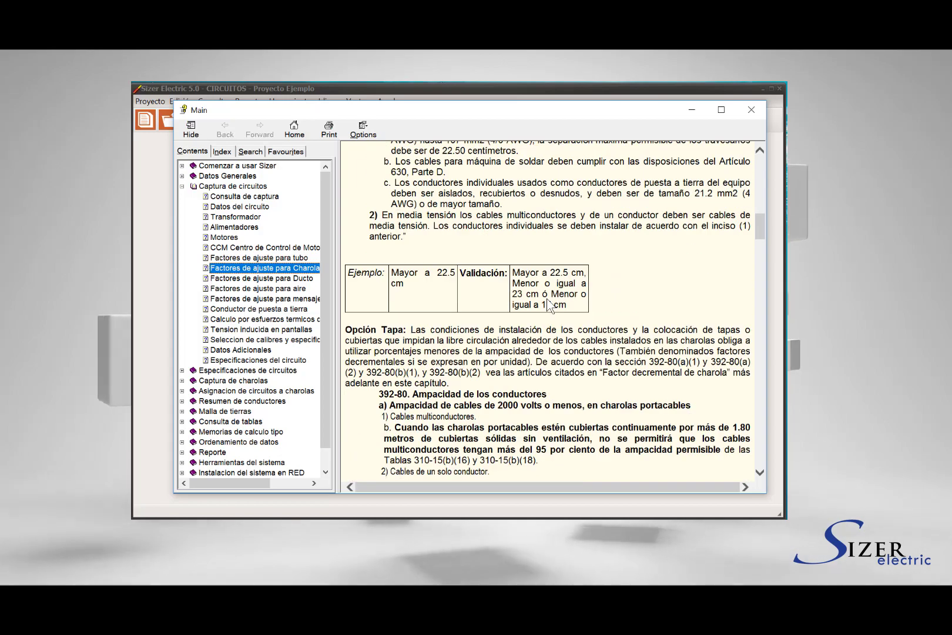
{"action": "scroll", "coordinate": [548, 304], "scroll_direction": "down", "scroll_amount": 8}
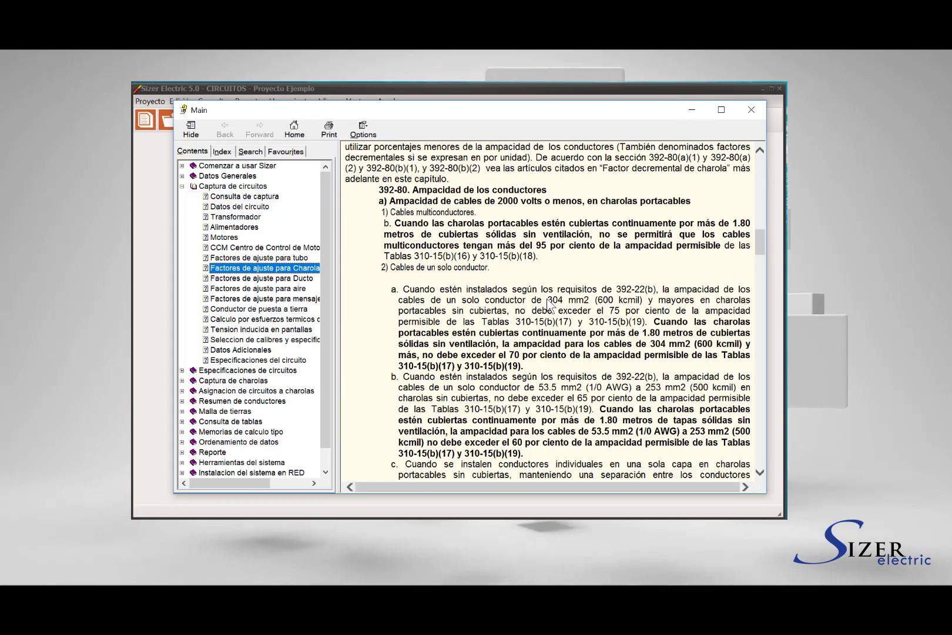
{"action": "scroll", "coordinate": [548, 305], "scroll_direction": "down", "scroll_amount": 4}
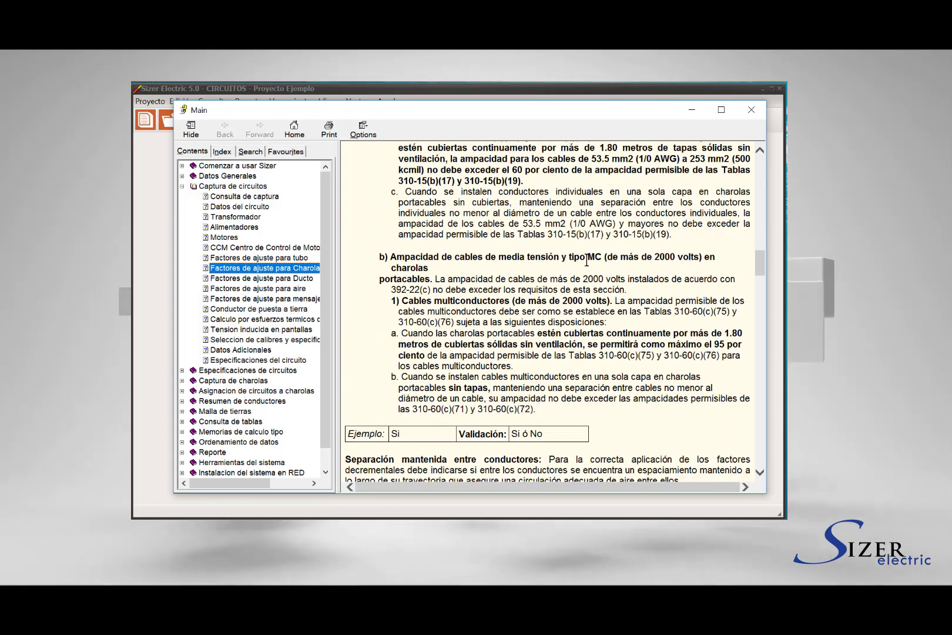
{"action": "left_click", "coordinate": [756, 110]}
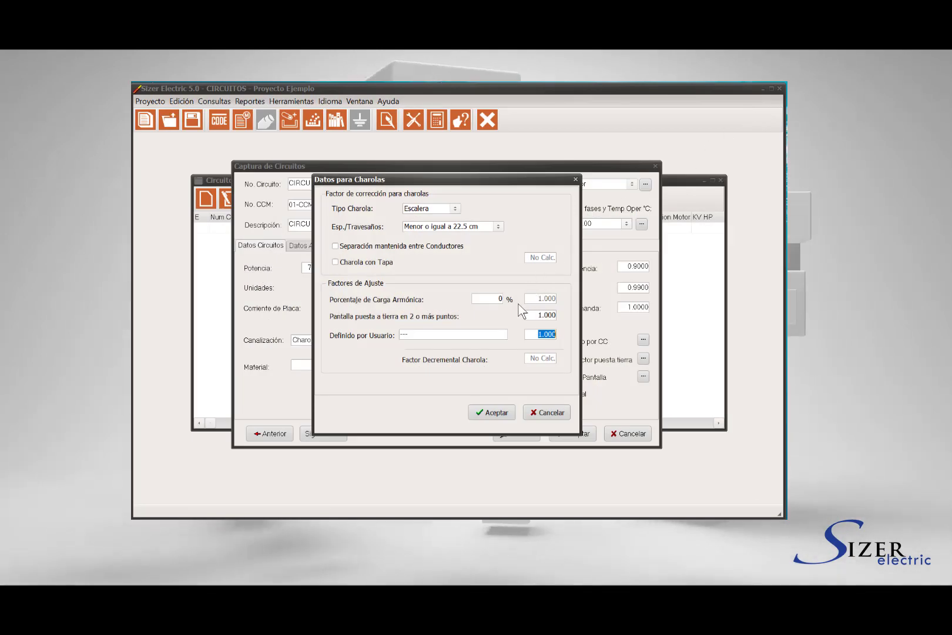
Accept the Datos para Charolas settings and pick Aluminio in the Material list
{"action": "left_click", "coordinate": [491, 412]}
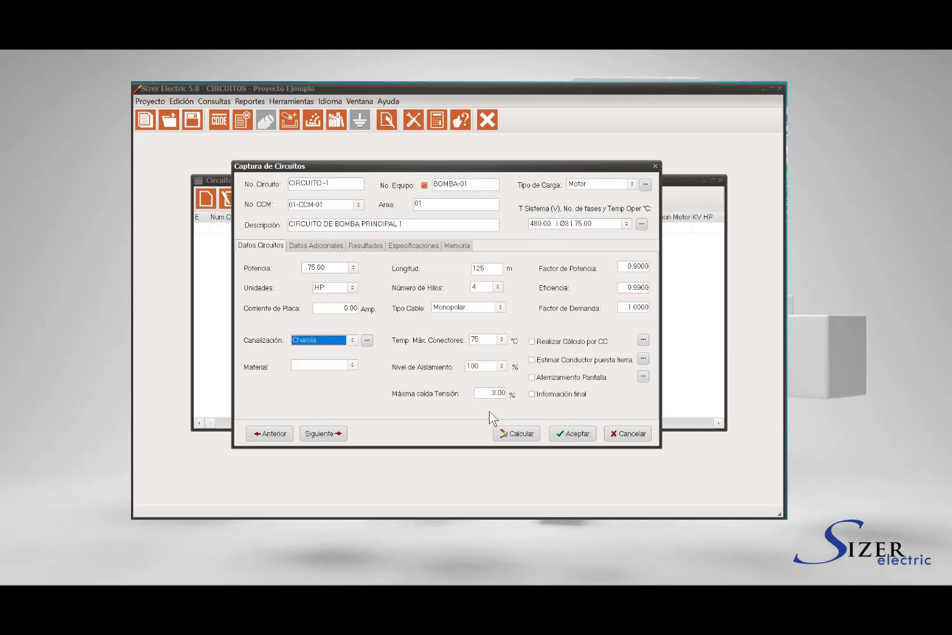
{"action": "left_click", "coordinate": [352, 366]}
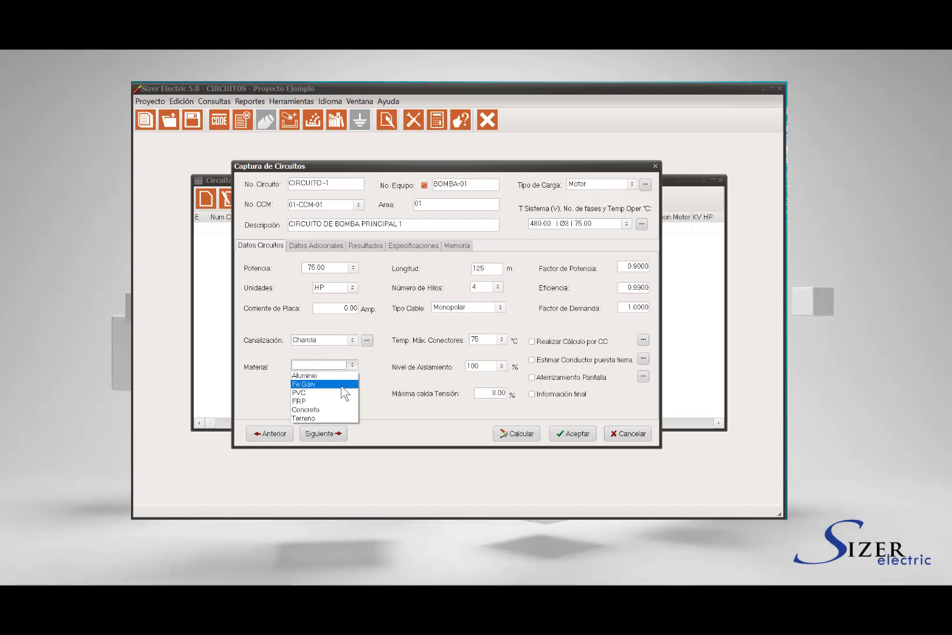
{"action": "left_click", "coordinate": [343, 375]}
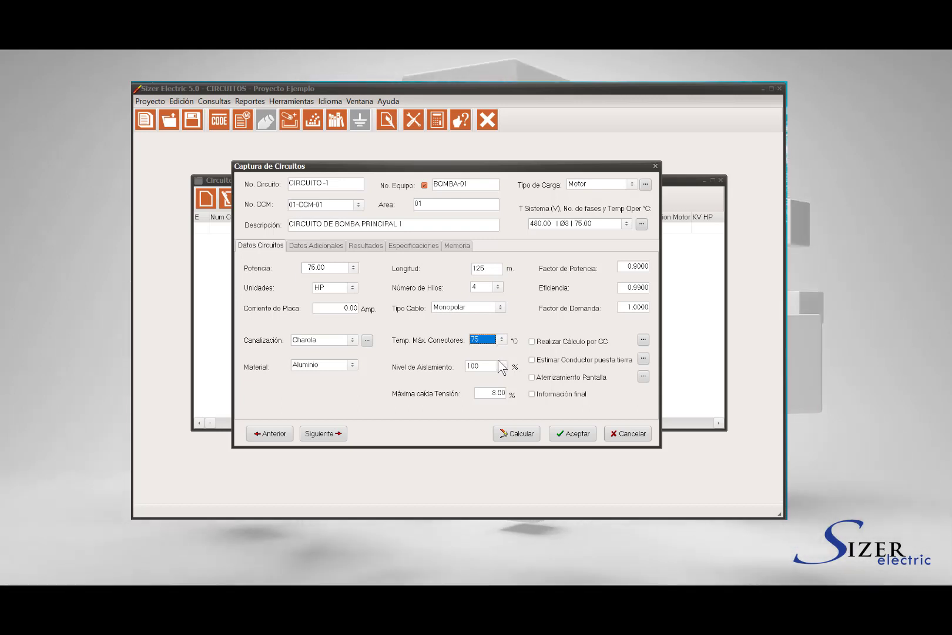
Check that the Nivel de Aislamiento insulation level stays at 100 percent
{"action": "left_click", "coordinate": [501, 366]}
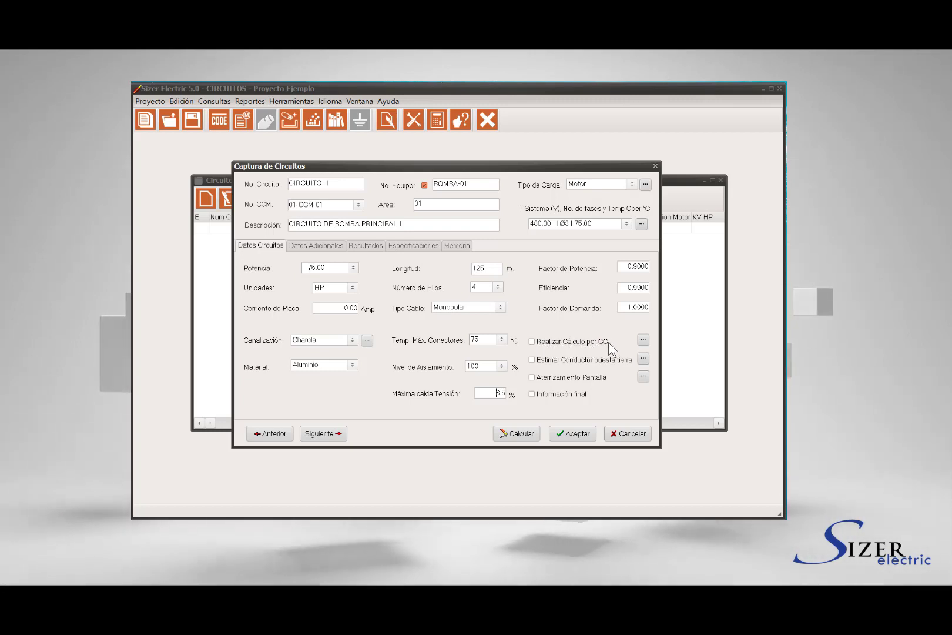
Turn on the short-circuit check at 25 kA, 3 cycles, 250 °C, with impedance-based current decrement
{"action": "left_click", "coordinate": [533, 342]}
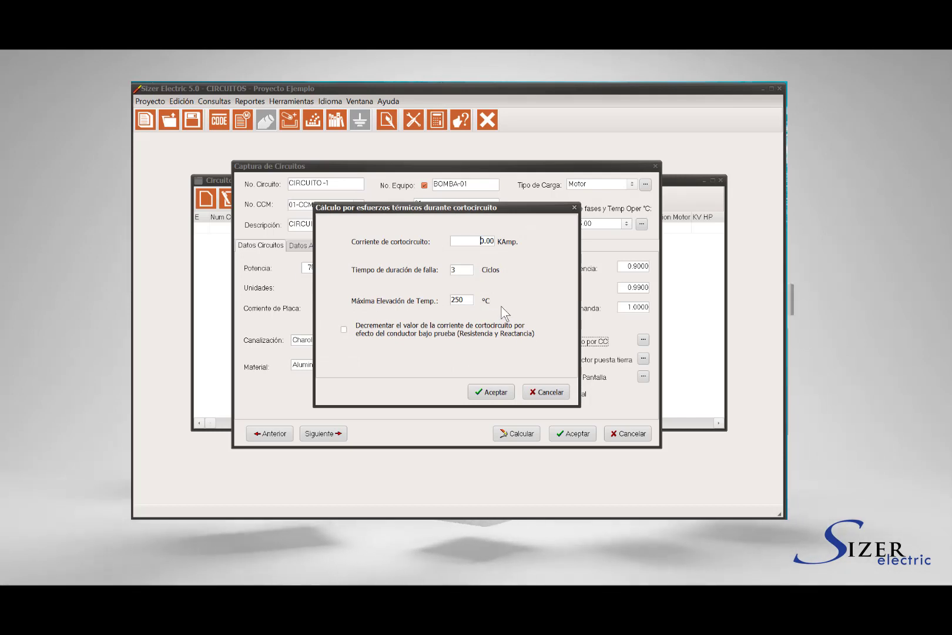
{"action": "left_click_drag", "start_coordinate": [471, 241], "coordinate": [514, 237]}
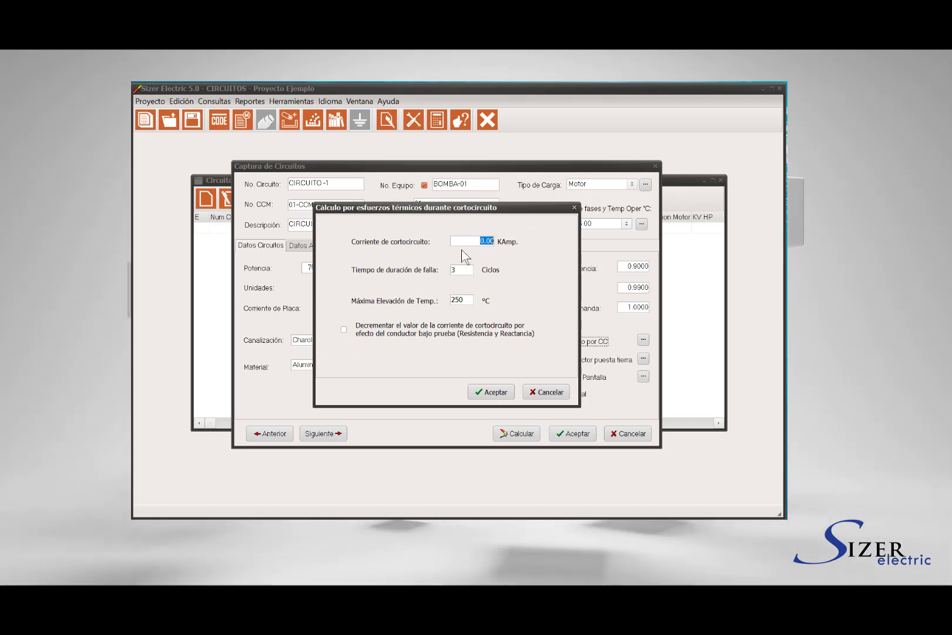
{"action": "type", "text": "25"}
{"action": "key", "text": "Tab"}
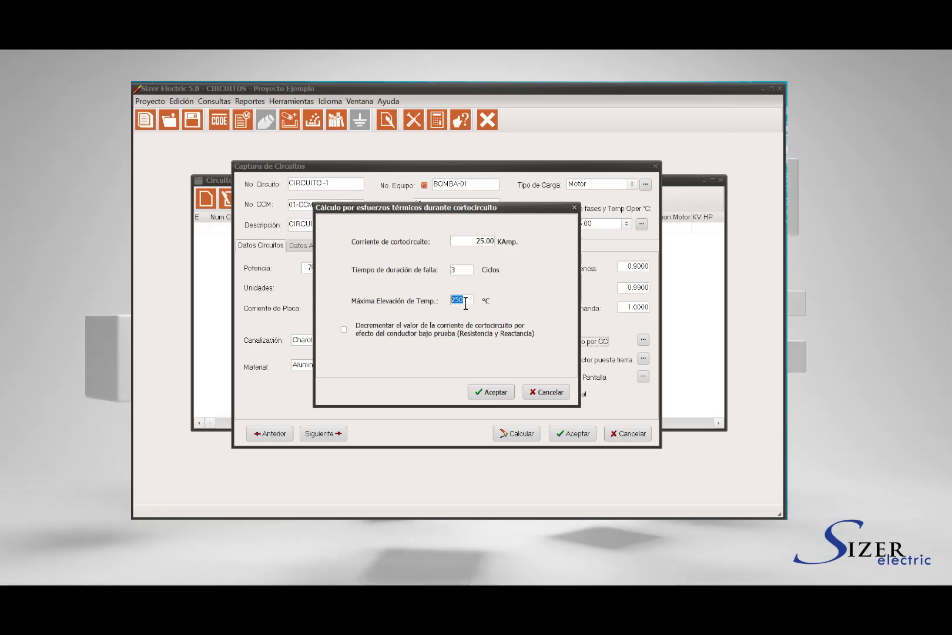
{"action": "left_click", "coordinate": [466, 300]}
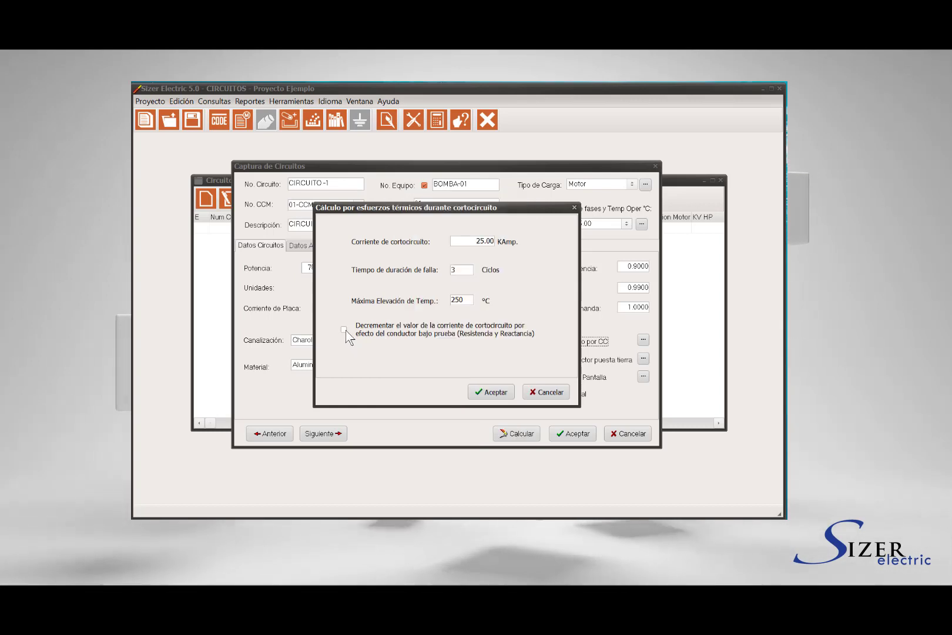
{"action": "left_click", "coordinate": [344, 330]}
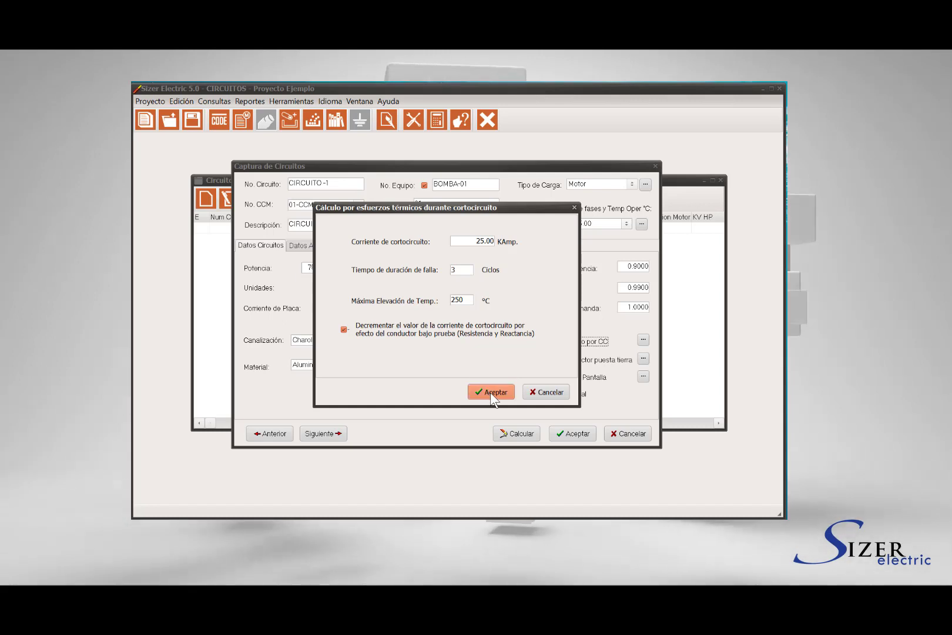
{"action": "left_click", "coordinate": [490, 392]}
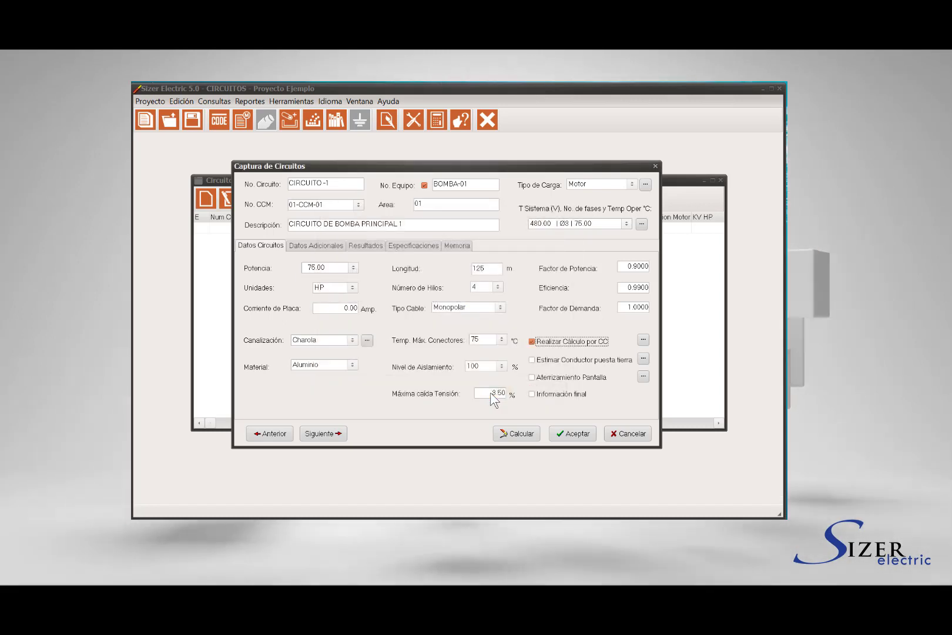
Estimate the ground conductor for a thermomagnetic breaker with 100 A frame and 100 A trip
{"action": "left_click", "coordinate": [553, 360]}
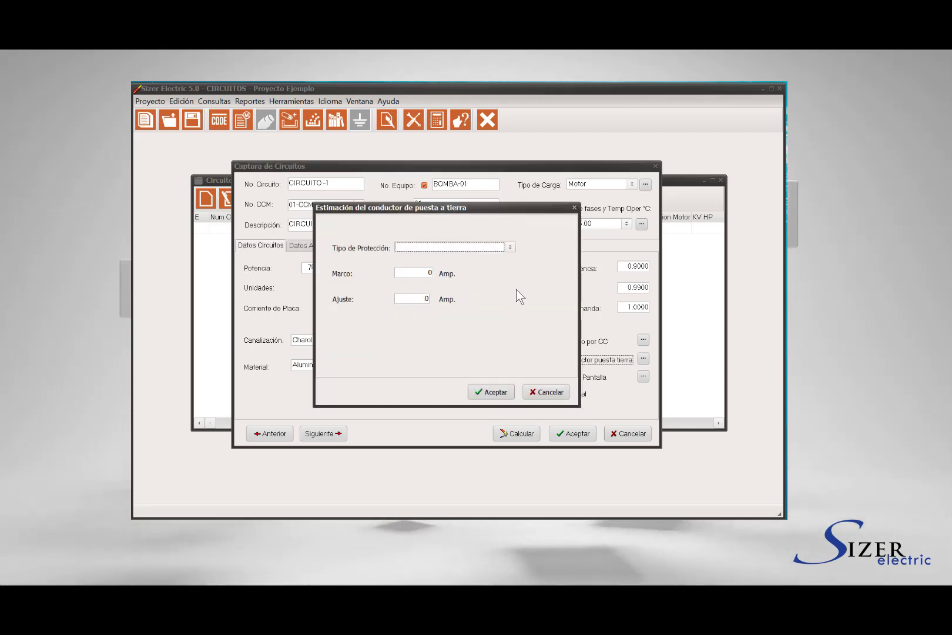
{"action": "left_click", "coordinate": [510, 247]}
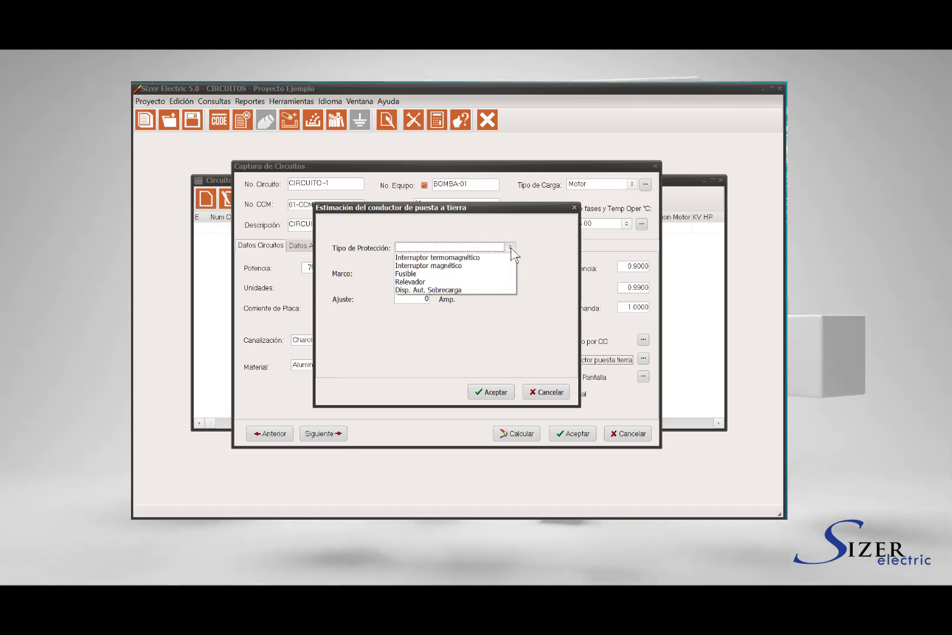
{"action": "left_click", "coordinate": [503, 258]}
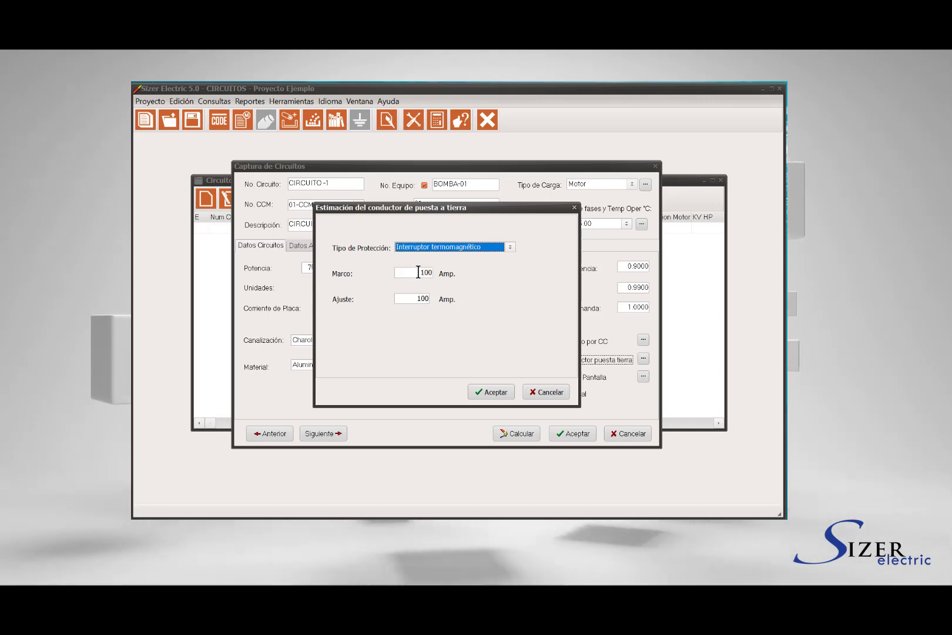
{"action": "double_click", "coordinate": [429, 273]}
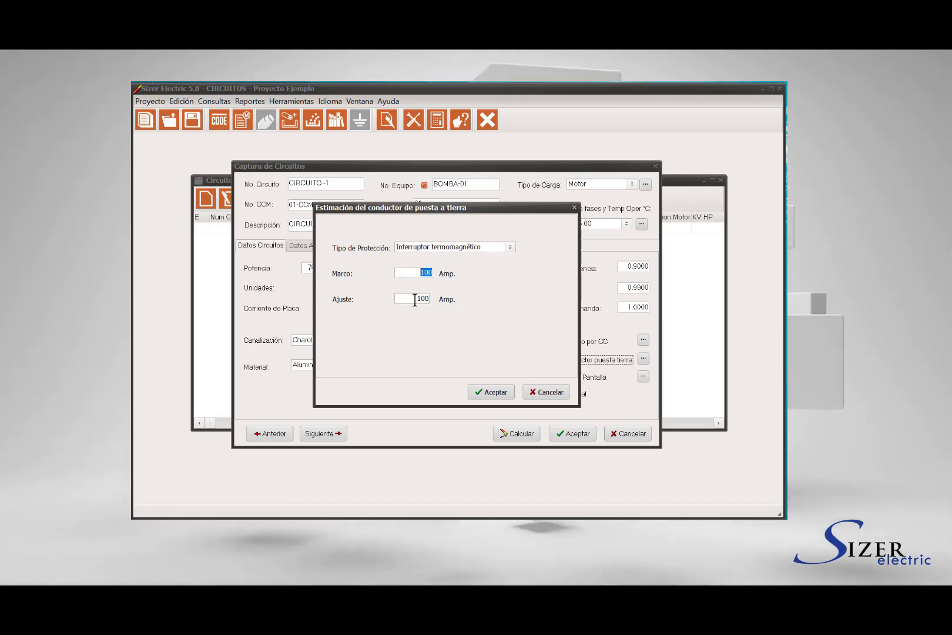
{"action": "double_click", "coordinate": [429, 298]}
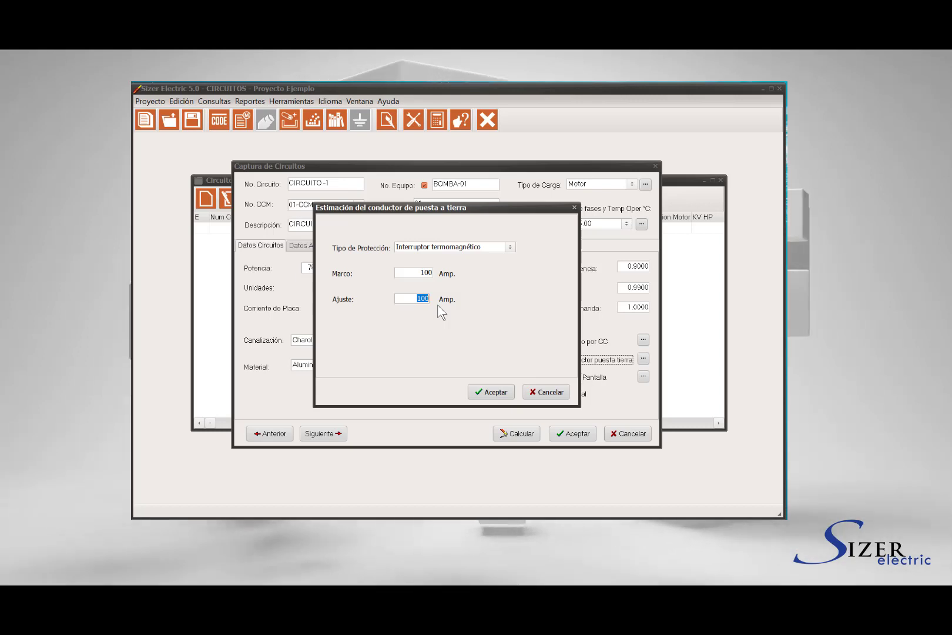
{"action": "type", "text": "95"}
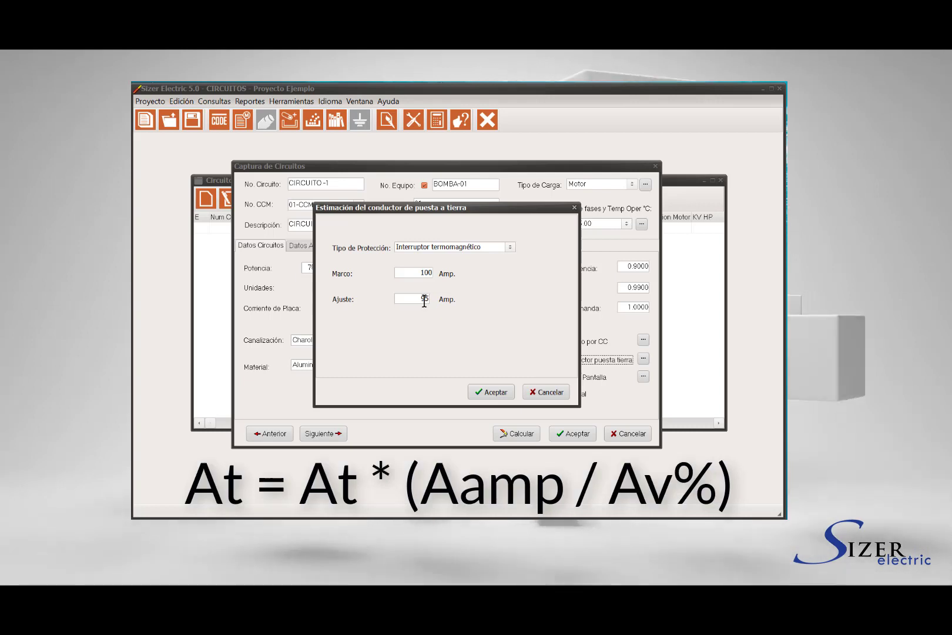
{"action": "double_click", "coordinate": [424, 299]}
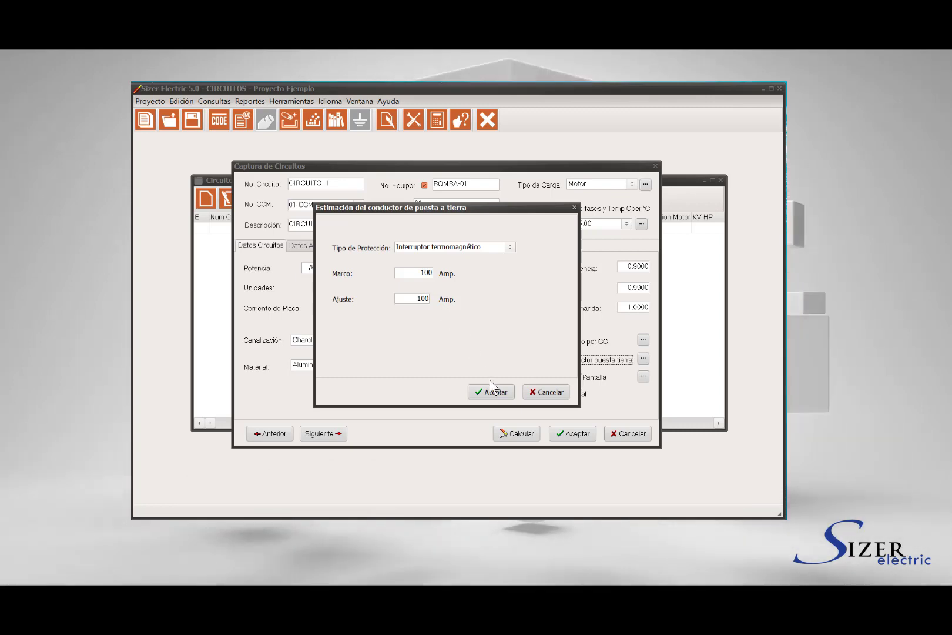
{"action": "left_click", "coordinate": [492, 388]}
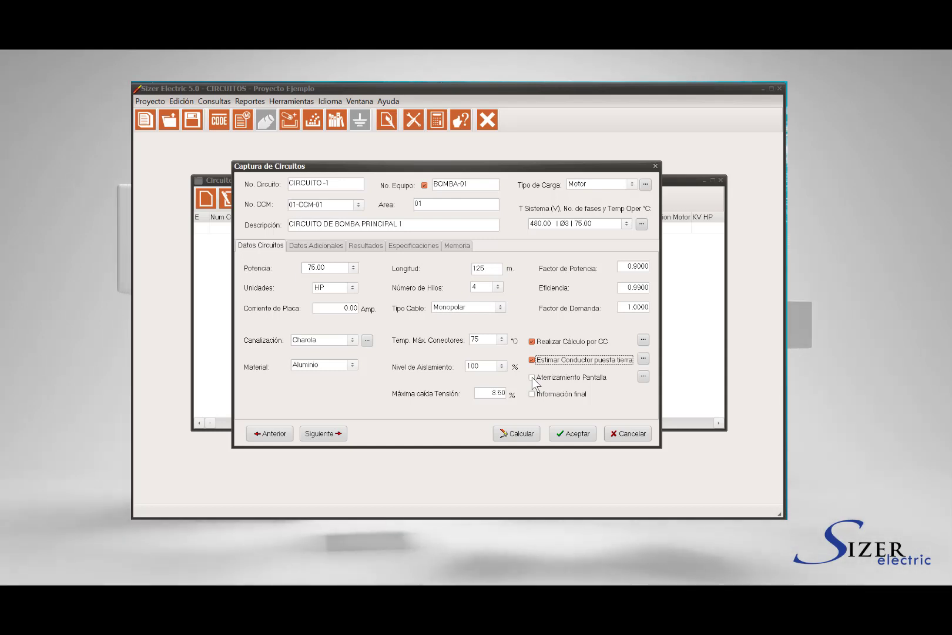
Ground the shield with Detalle II, 3 cm spacing, overlapped helical copper tape, 50 V maximum
{"action": "left_click", "coordinate": [532, 376]}
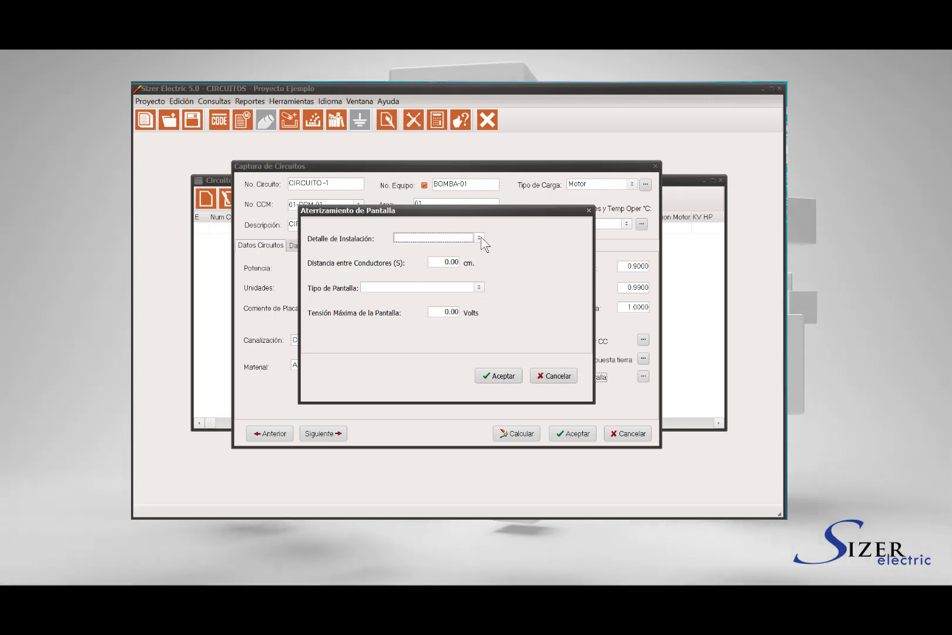
{"action": "left_click", "coordinate": [480, 237]}
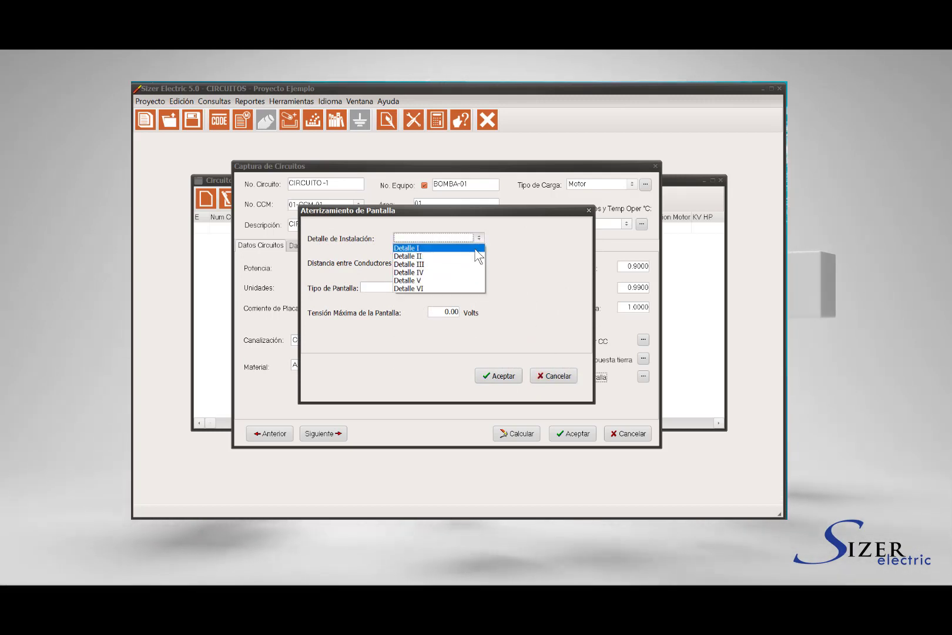
{"action": "left_click", "coordinate": [476, 248]}
{"action": "left_click", "coordinate": [478, 250]}
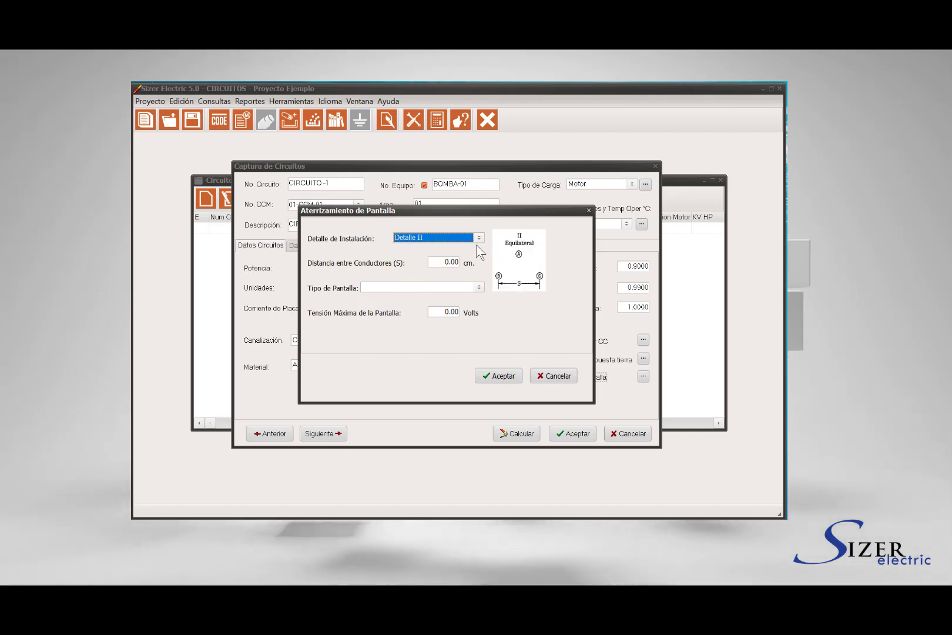
{"action": "left_click", "coordinate": [458, 262]}
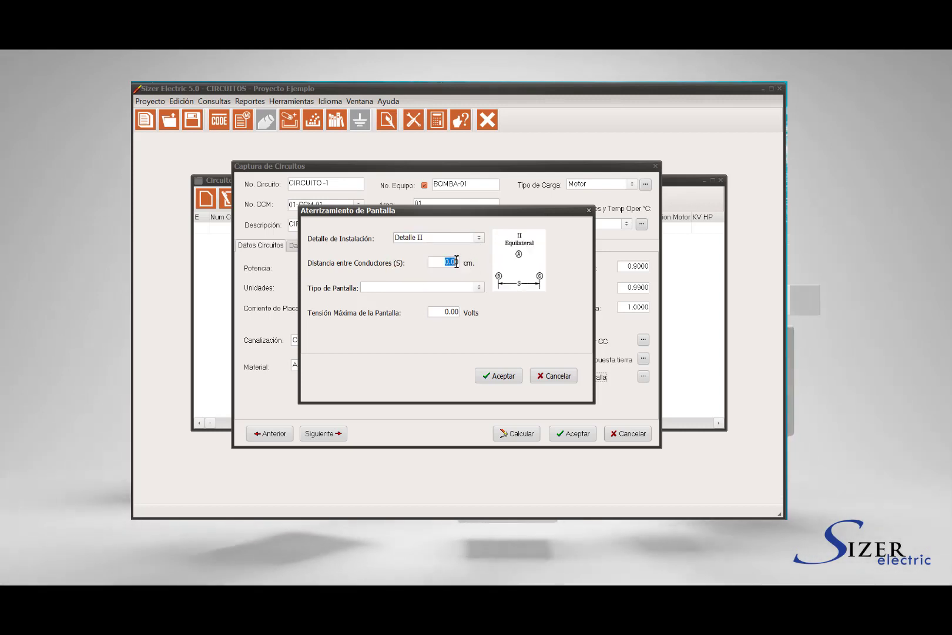
{"action": "type", "text": "3"}
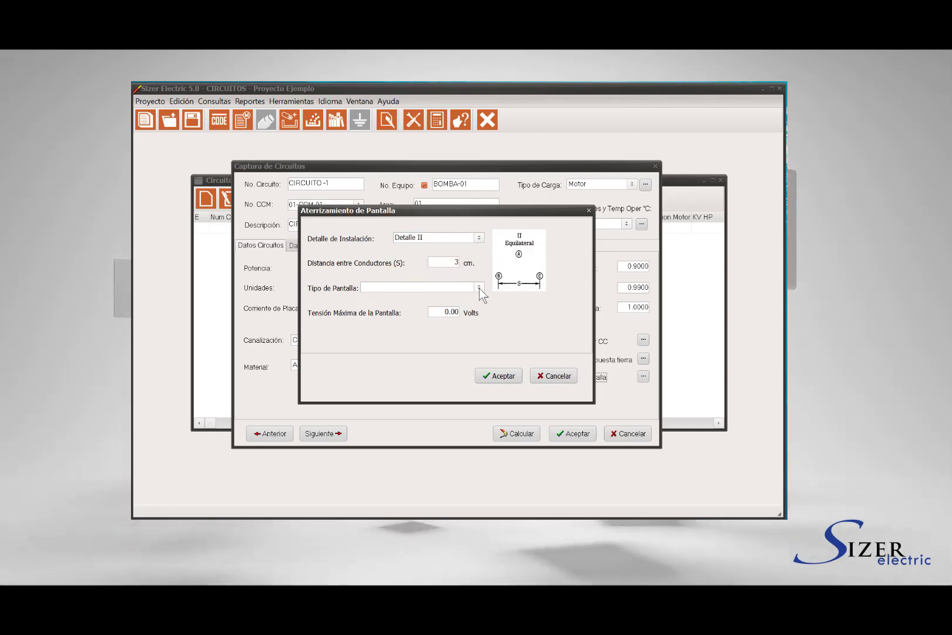
{"action": "left_click", "coordinate": [479, 287]}
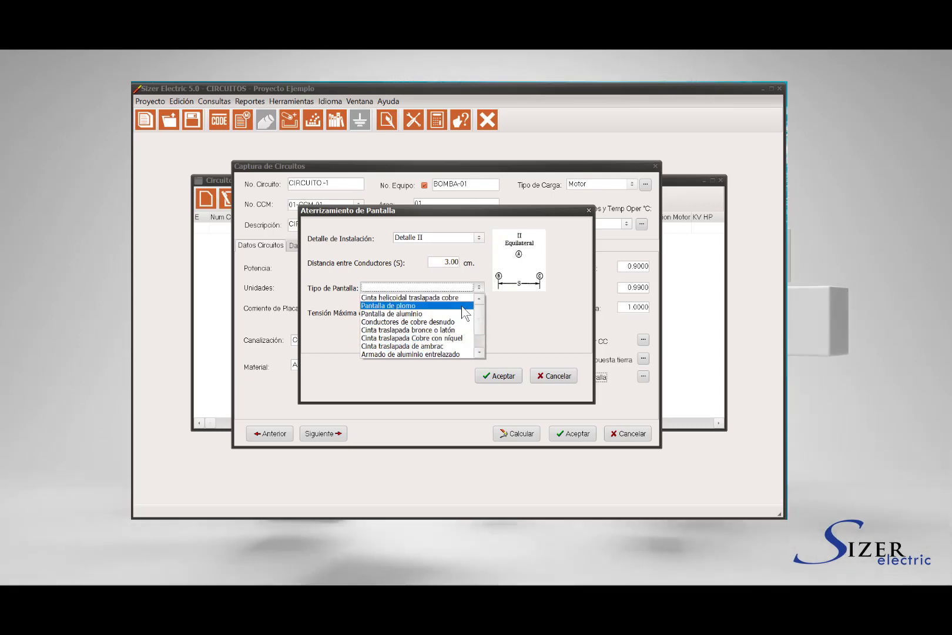
{"action": "left_click", "coordinate": [460, 299]}
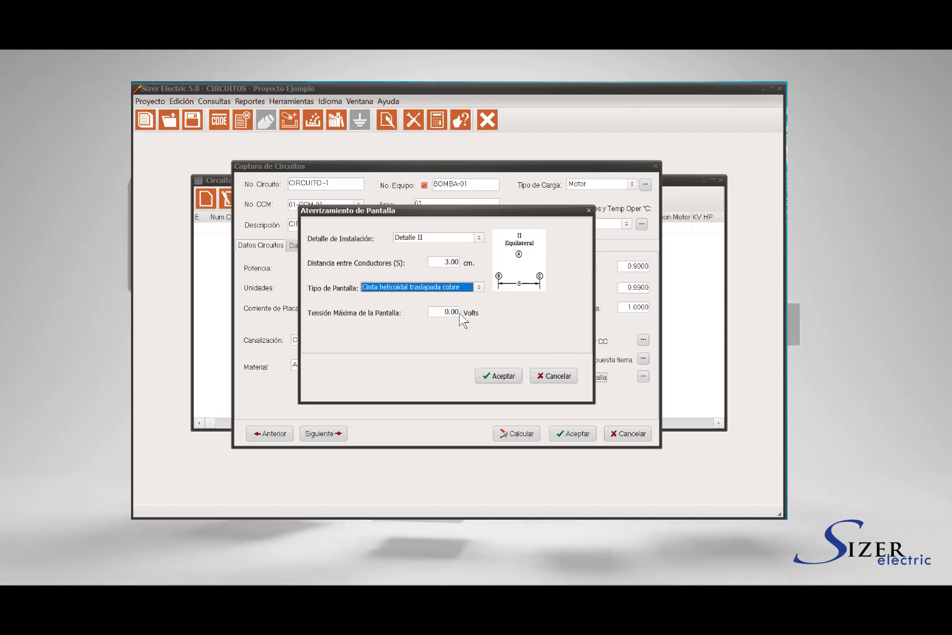
{"action": "left_click_drag", "start_coordinate": [445, 310], "coordinate": [463, 310]}
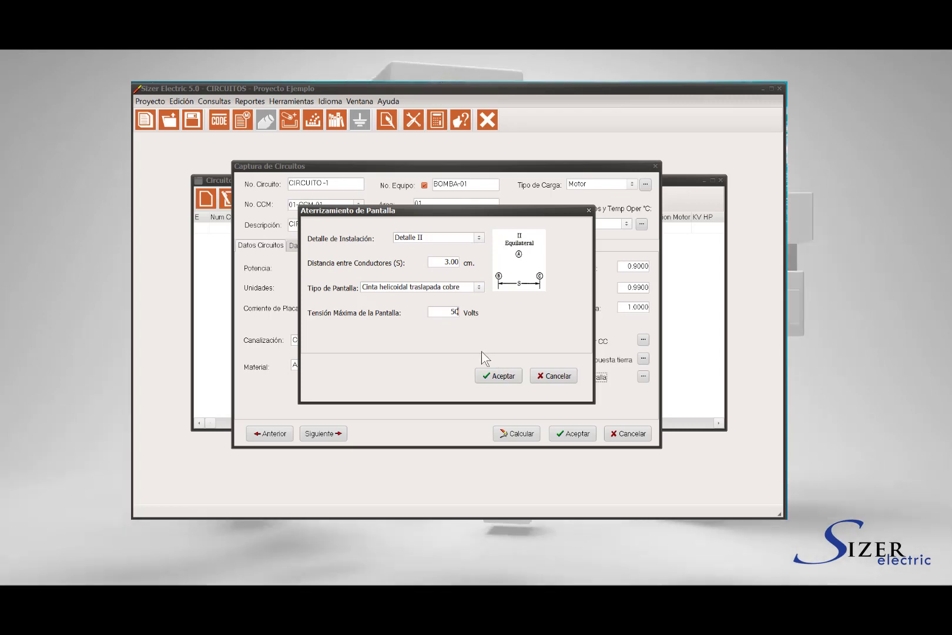
{"action": "left_click", "coordinate": [499, 378]}
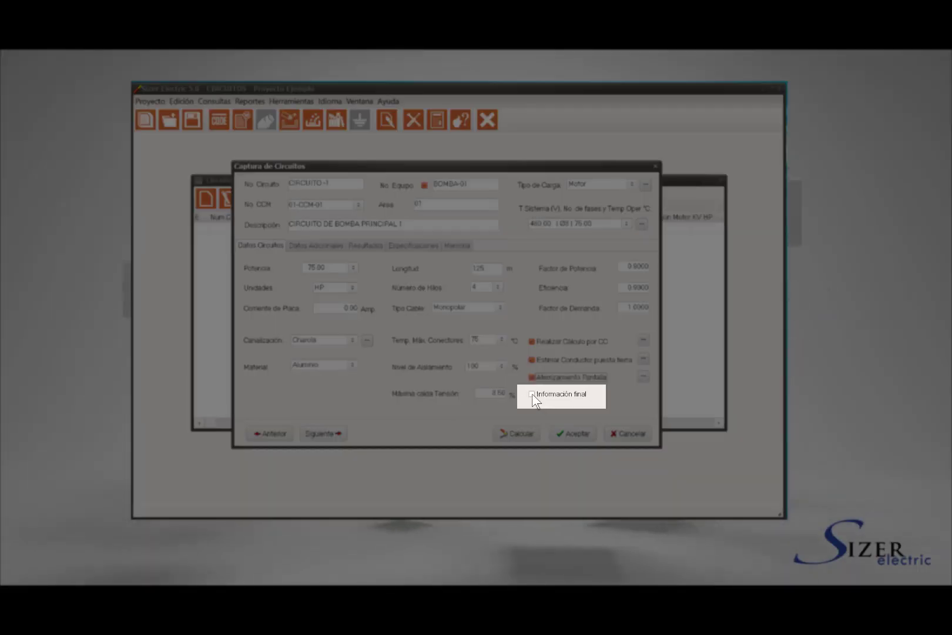
{"action": "left_click", "coordinate": [532, 395]}
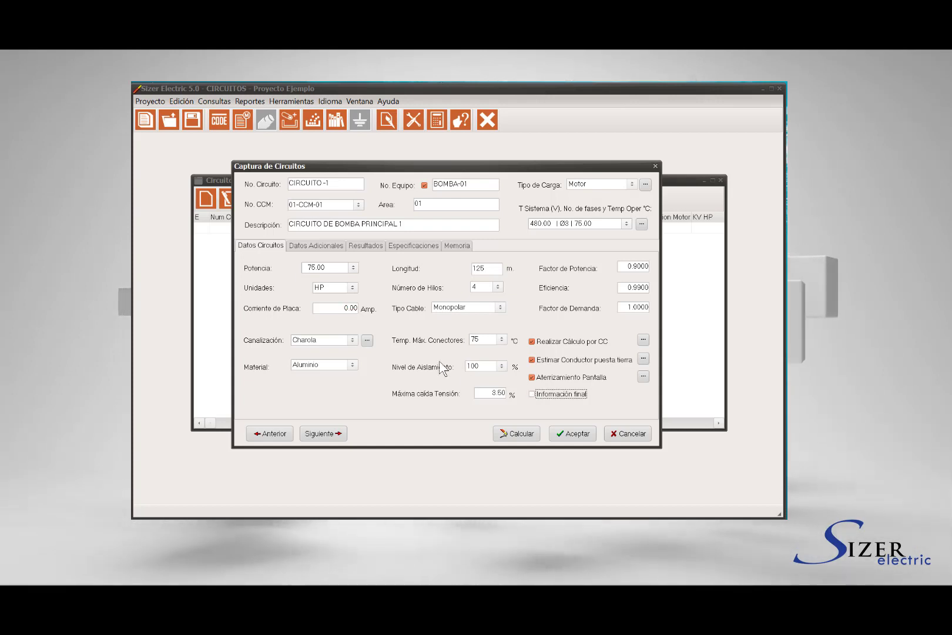
Enter 01-DIBUJO-01 as the drawing number under Datos Adicionales
{"action": "left_click", "coordinate": [318, 247]}
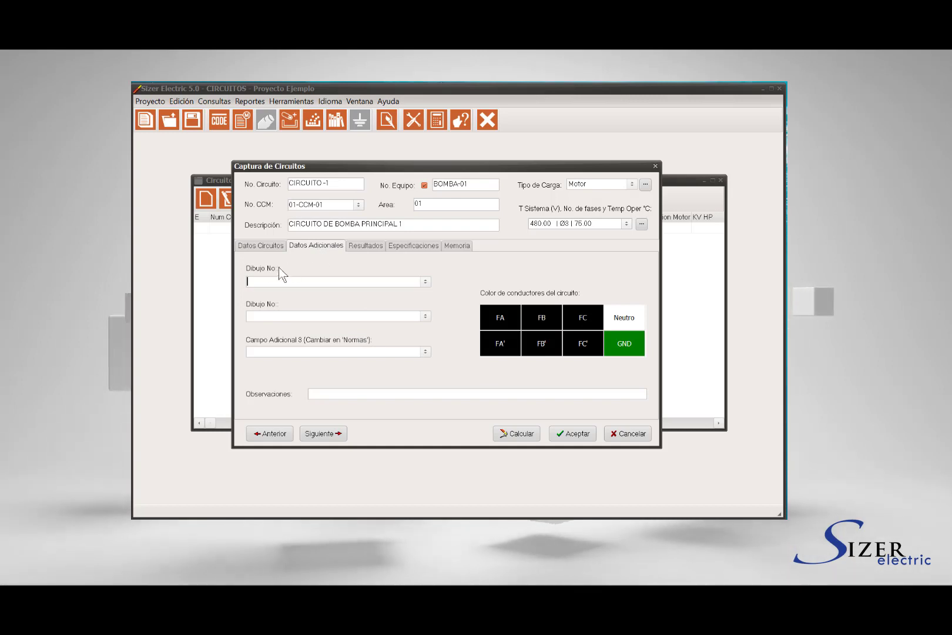
{"action": "type", "text": "01-DIBUJO-01"}
{"action": "left_click", "coordinate": [425, 282]}
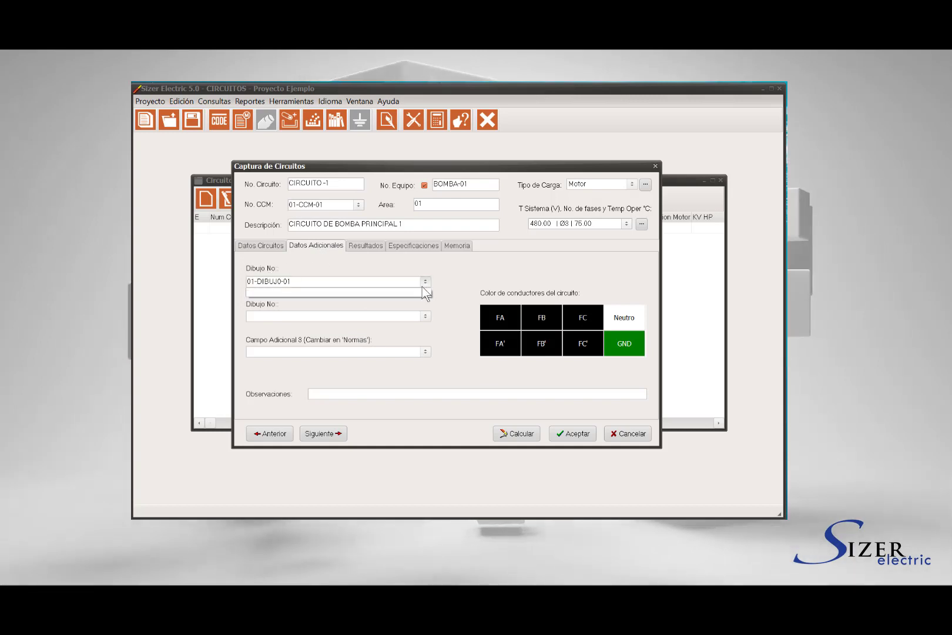
{"action": "left_click", "coordinate": [435, 305]}
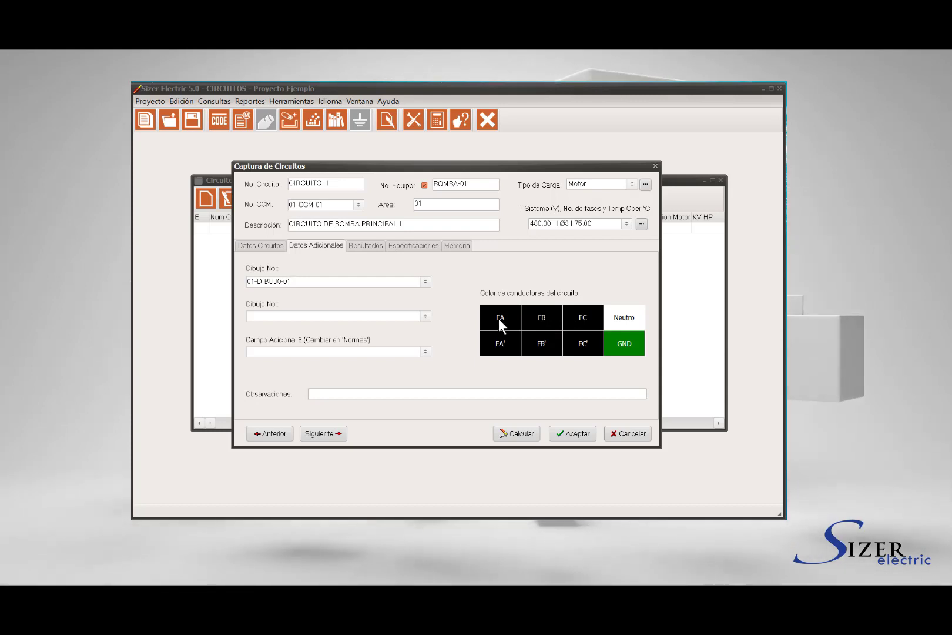
Leave phase A black and calculate the circuit, giving final gauge 2 and 2.2484% drop
{"action": "right_click", "coordinate": [500, 323]}
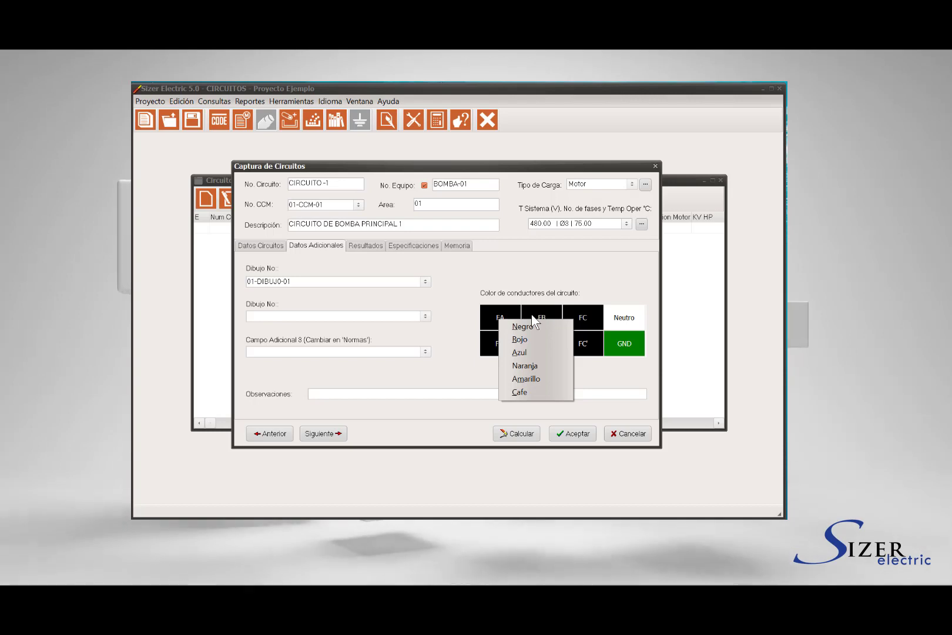
{"action": "left_click", "coordinate": [454, 391]}
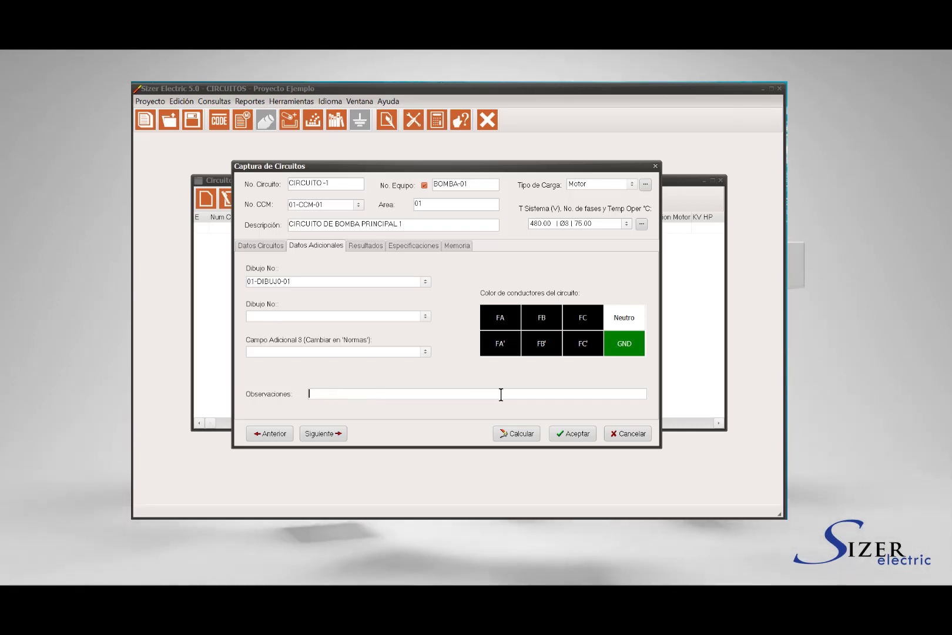
{"action": "left_click", "coordinate": [518, 432]}
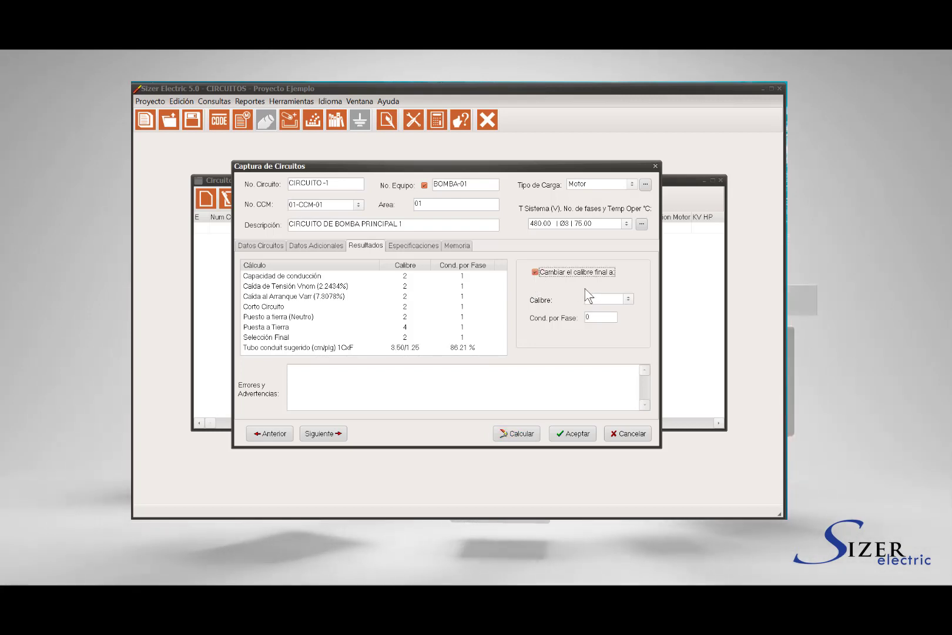
Change the final gauge to 1/0, recalculate, and show the conductor specifications table
{"action": "left_click", "coordinate": [628, 298]}
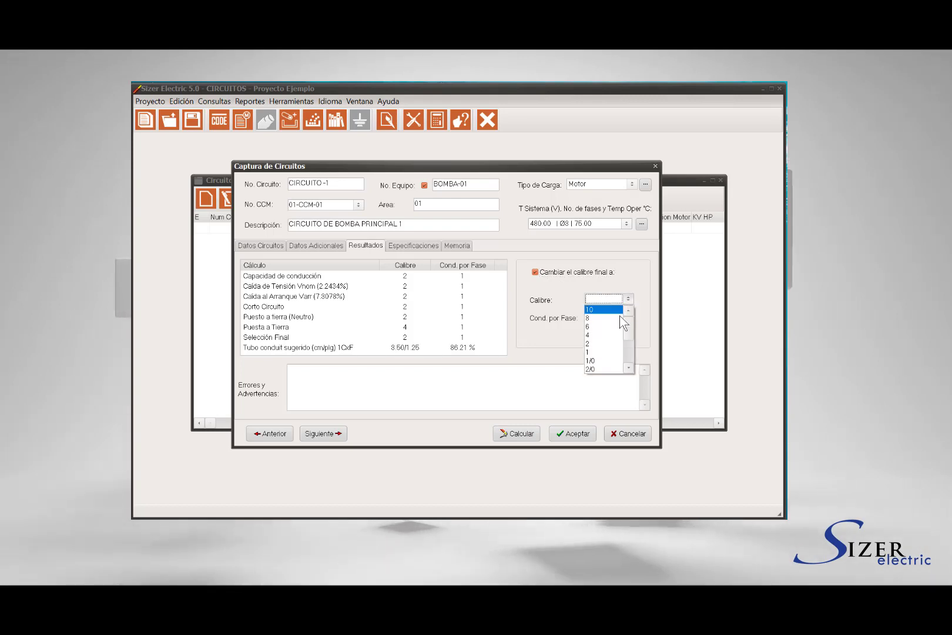
{"action": "left_click", "coordinate": [612, 365]}
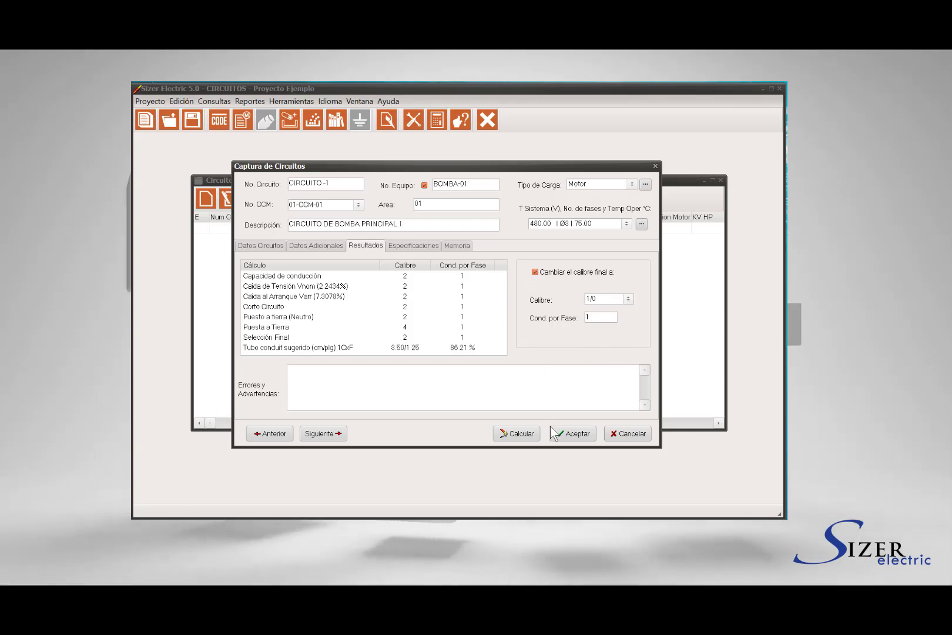
{"action": "left_click", "coordinate": [524, 435]}
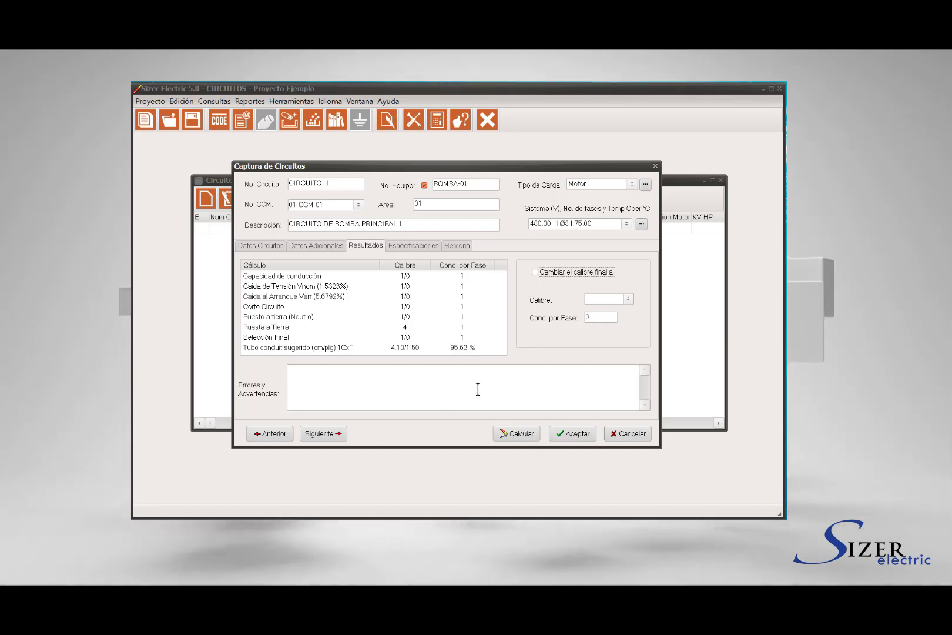
{"action": "left_click", "coordinate": [413, 247]}
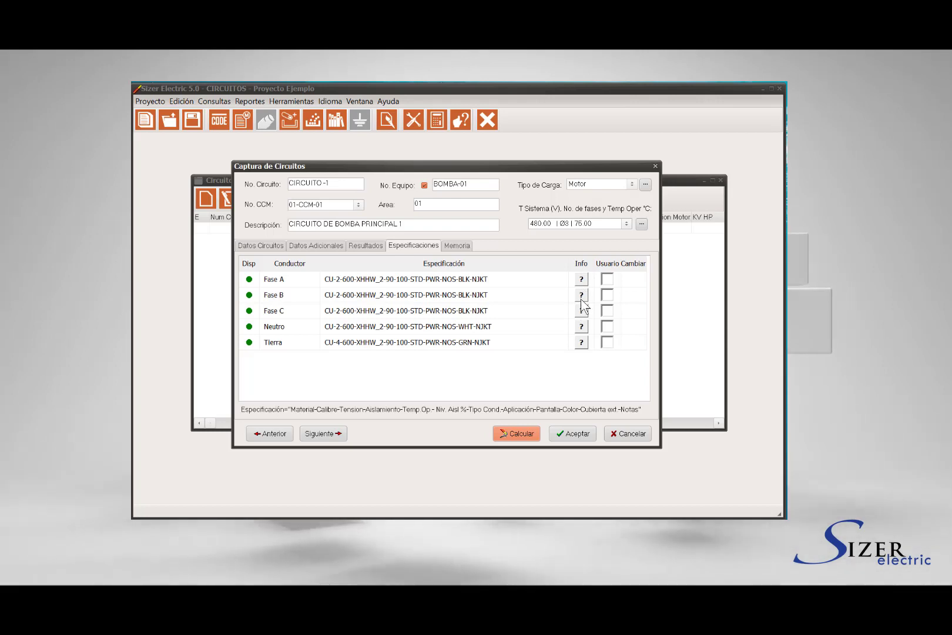
Show the Fase A specification details and follow its Southwire datasheet link
{"action": "left_click", "coordinate": [581, 280]}
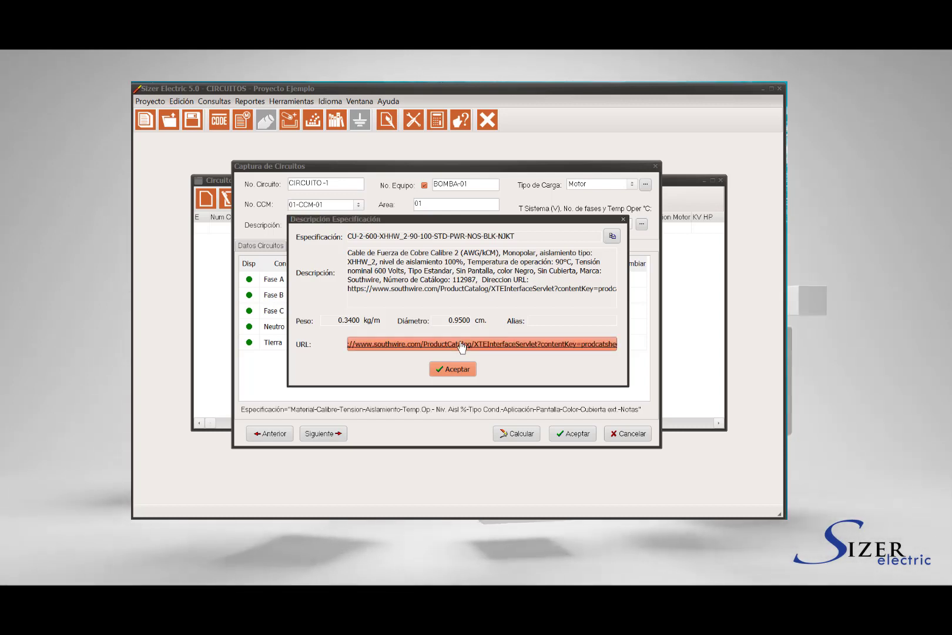
{"action": "left_click", "coordinate": [462, 346]}
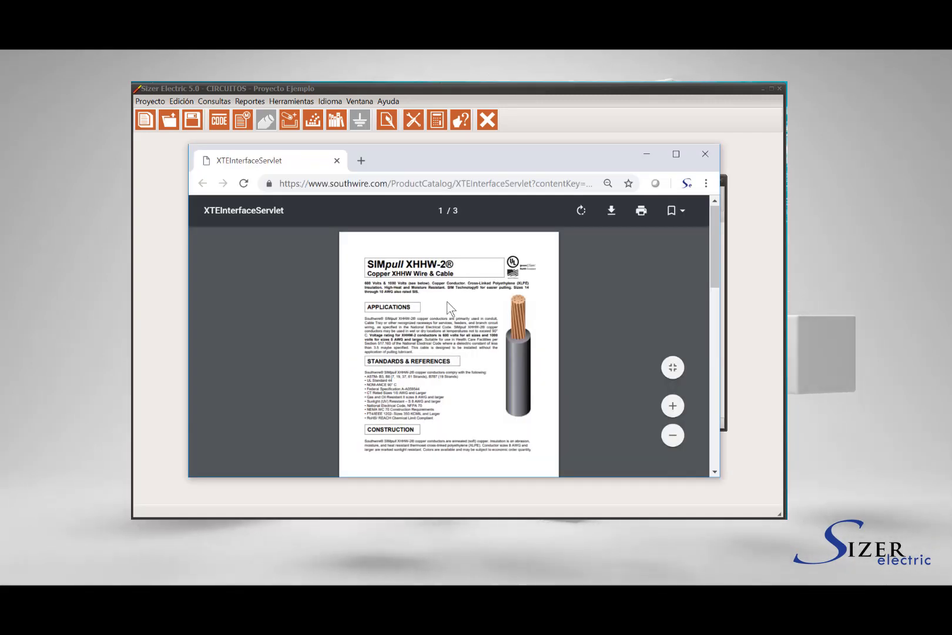
Scroll through the SIMpull XHHW-2 datasheet PDF, then close the Chrome window
{"action": "scroll", "coordinate": [448, 308], "scroll_direction": "down", "scroll_amount": 10}
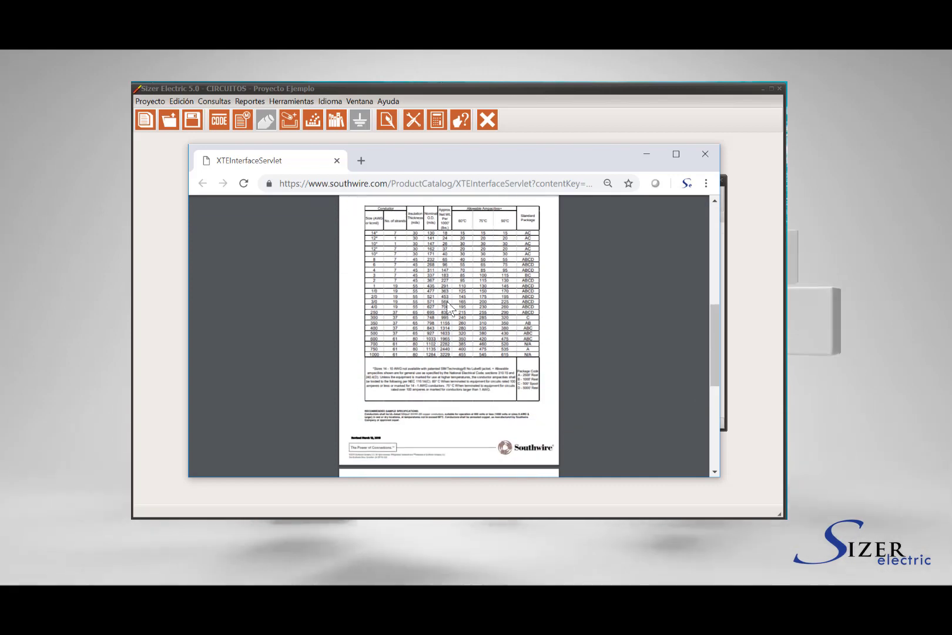
{"action": "scroll", "coordinate": [447, 307], "scroll_direction": "down", "scroll_amount": 8}
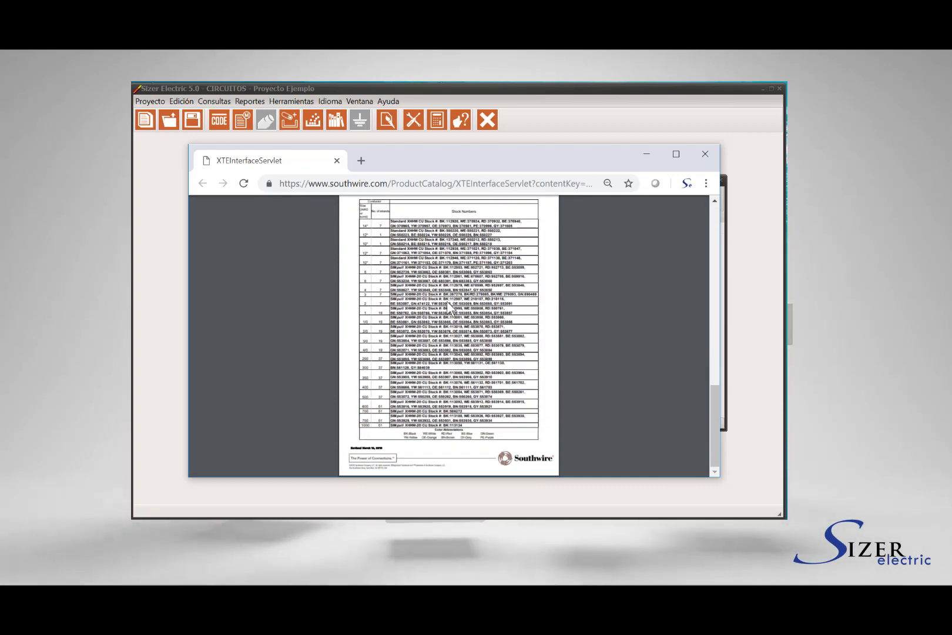
{"action": "left_click", "coordinate": [705, 154]}
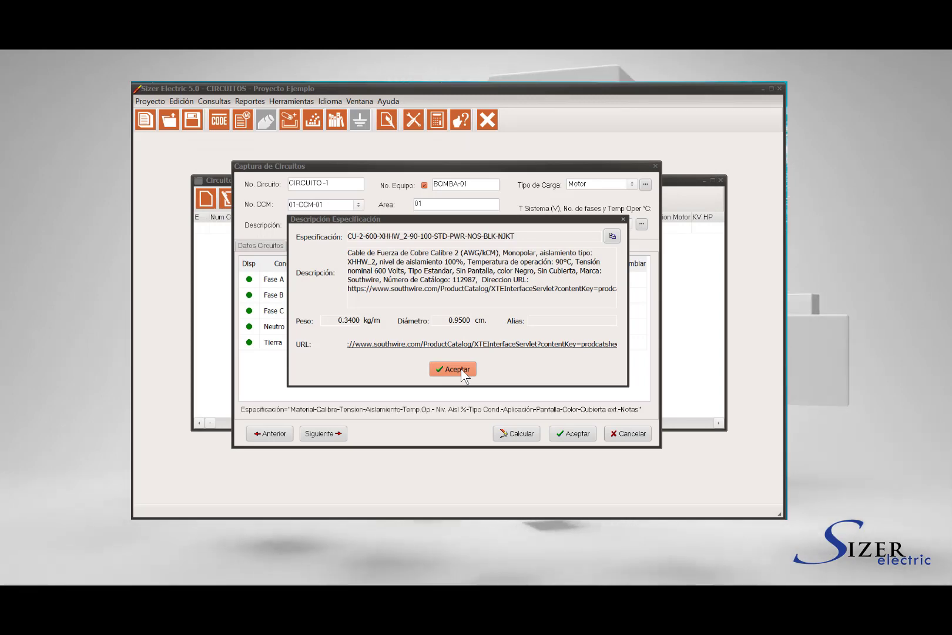
Set Fase A to the user-chosen copper CU-2-600-XHHW_2-90-100-STD-PWR-NOS-BLU-NJKT specification
{"action": "left_click", "coordinate": [461, 372]}
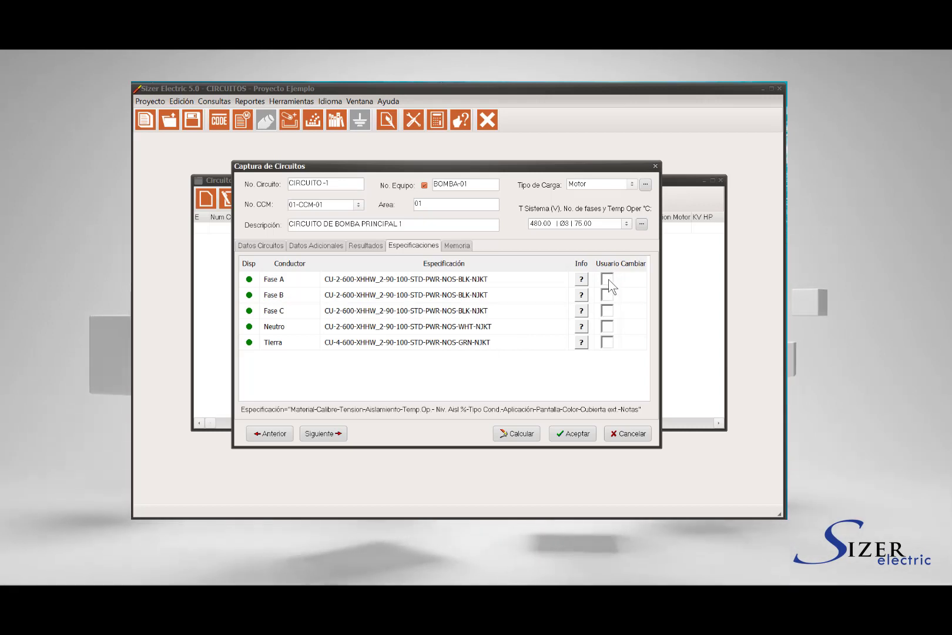
{"action": "left_click", "coordinate": [607, 279]}
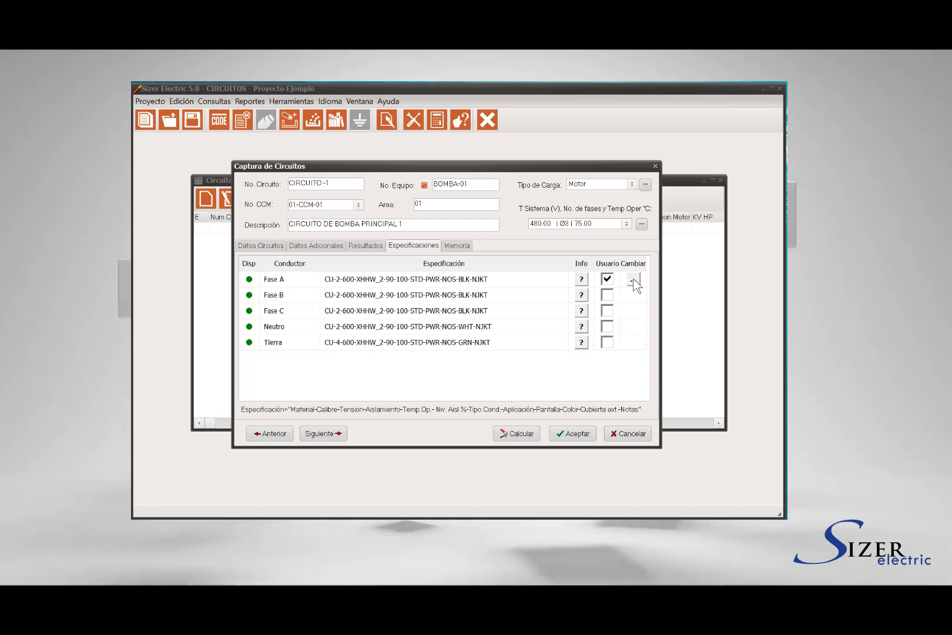
{"action": "left_click", "coordinate": [634, 281]}
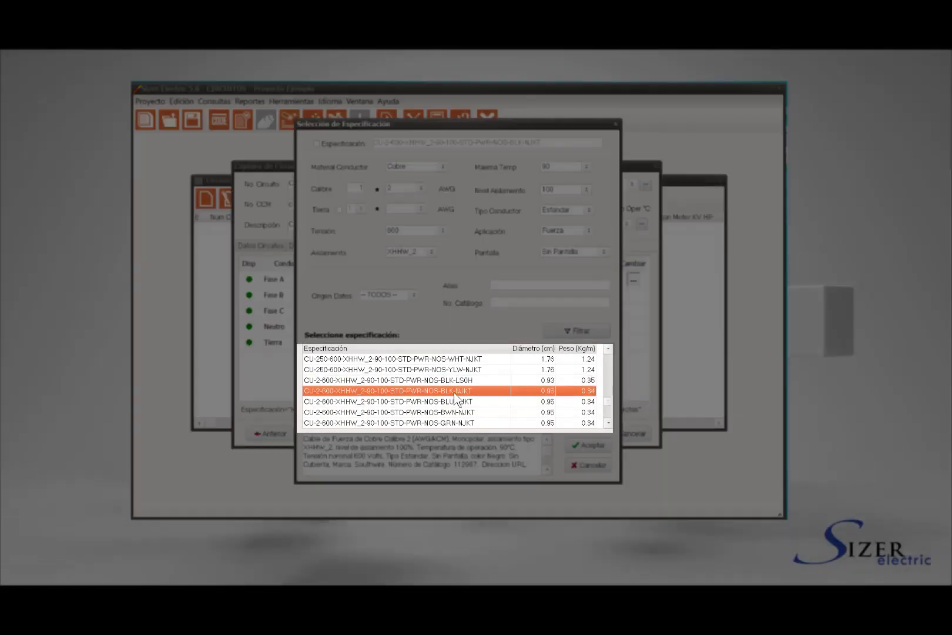
{"action": "left_click", "coordinate": [411, 401]}
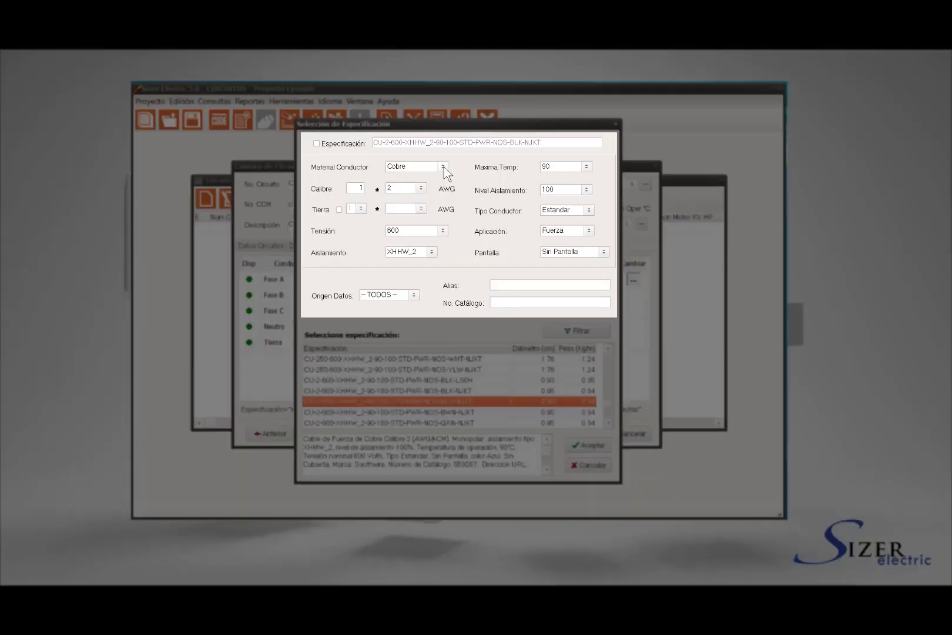
{"action": "left_click", "coordinate": [444, 167]}
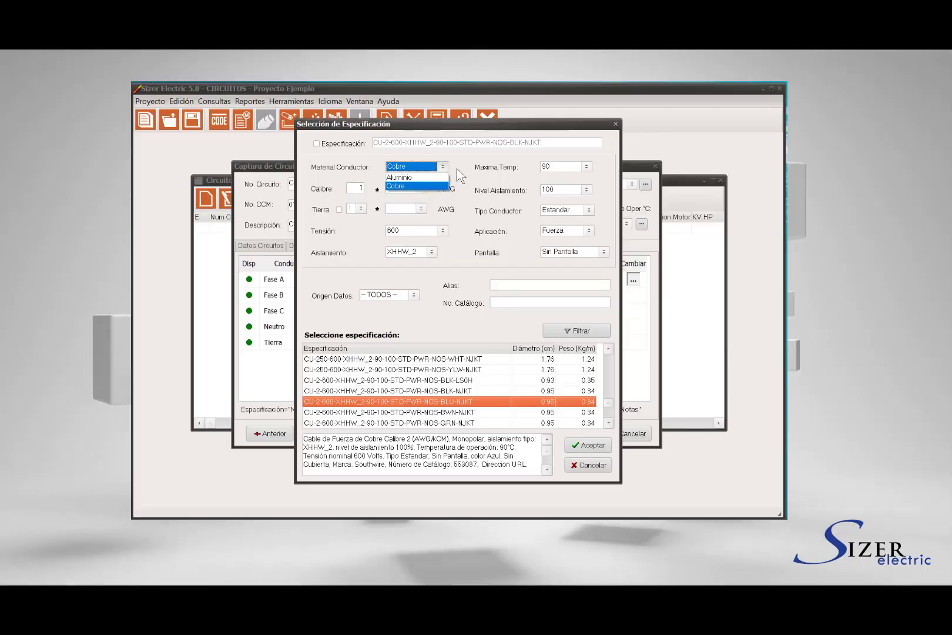
{"action": "left_click", "coordinate": [457, 170]}
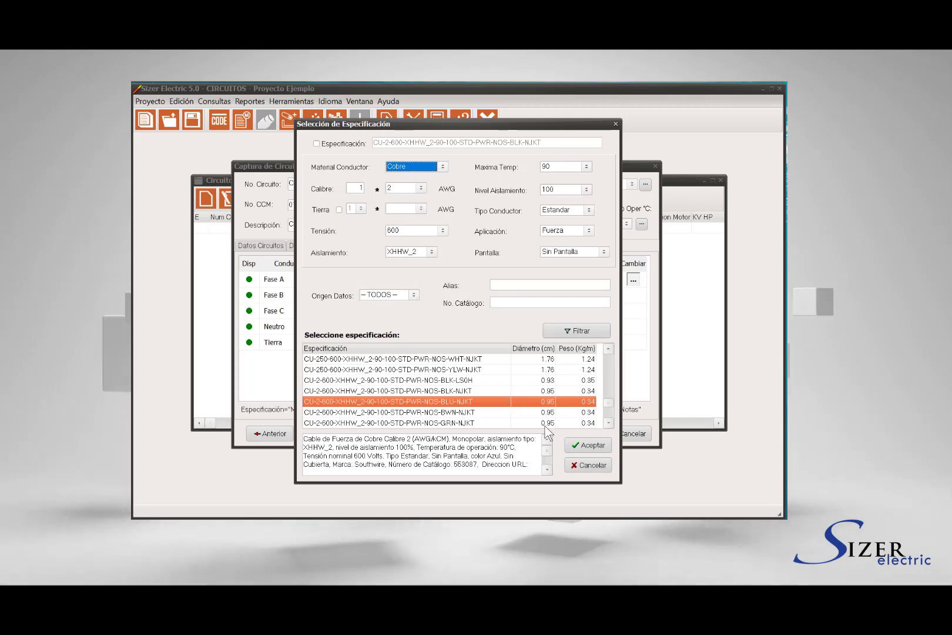
{"action": "left_click", "coordinate": [582, 446]}
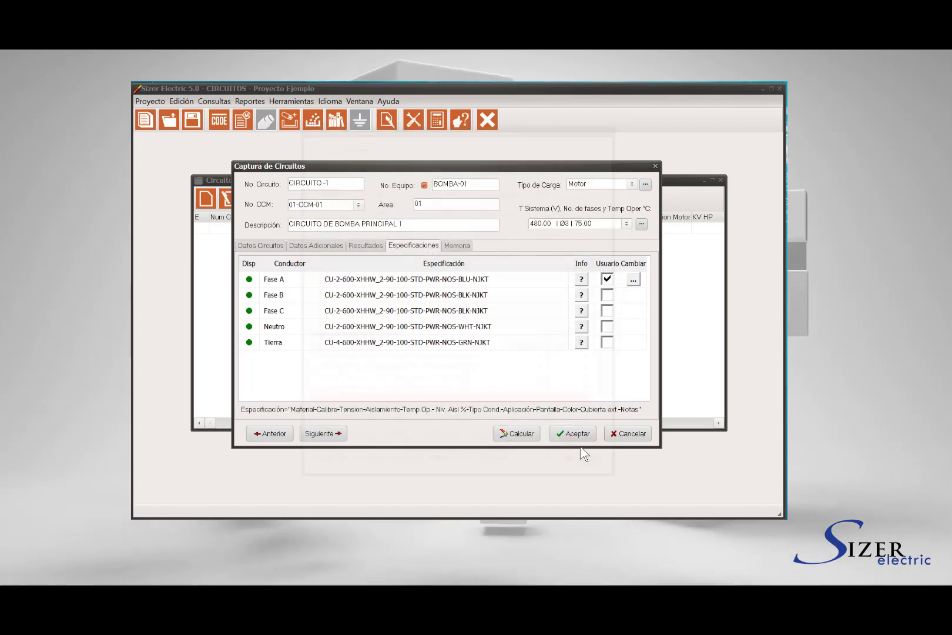
Scroll through CIRCUITO-1's calculation memory, then save it, declining to capture another circuit
{"action": "left_click", "coordinate": [457, 246]}
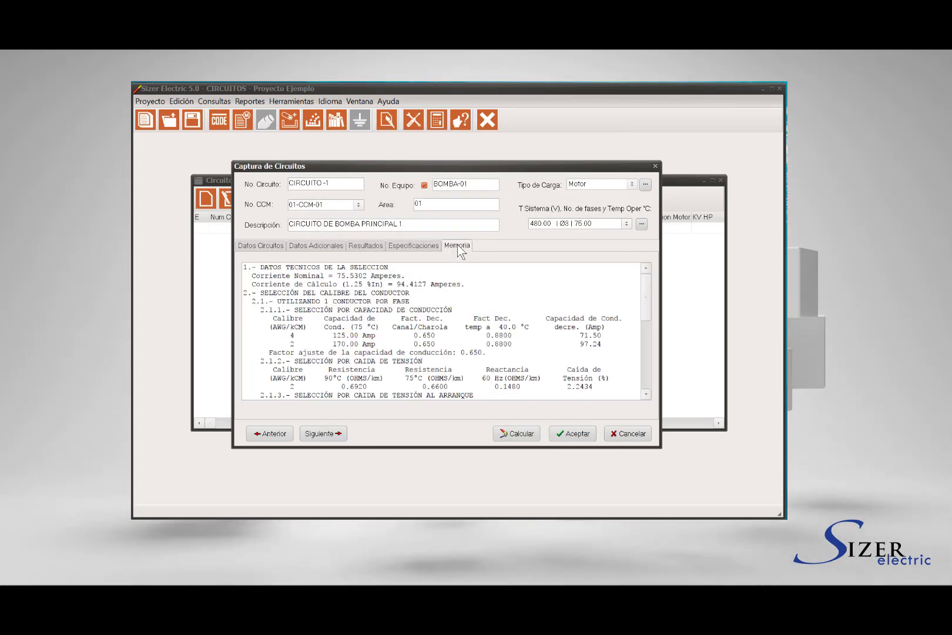
{"action": "scroll", "coordinate": [486, 280], "scroll_direction": "down", "scroll_amount": 4}
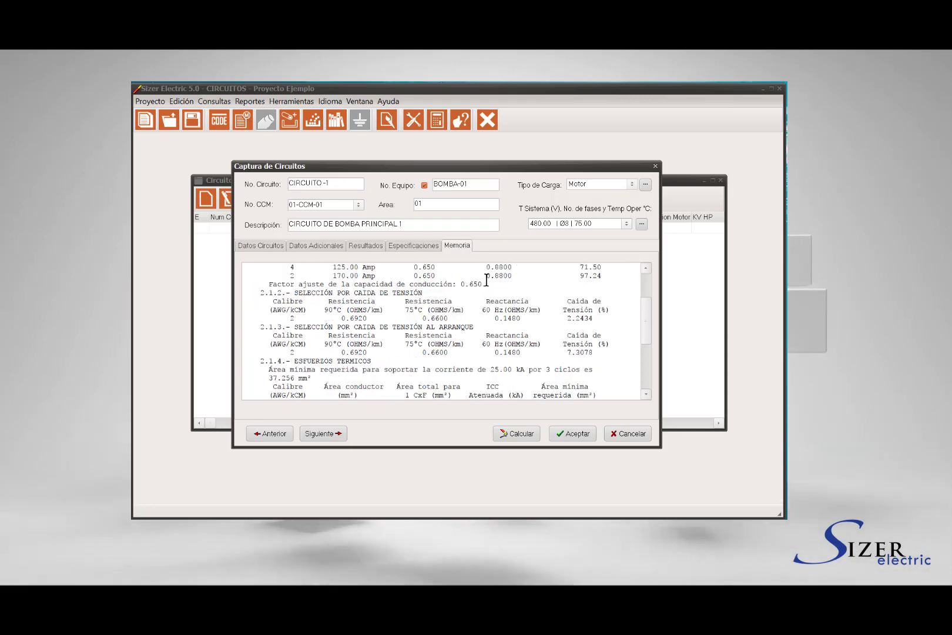
{"action": "scroll", "coordinate": [486, 280], "scroll_direction": "down", "scroll_amount": 4}
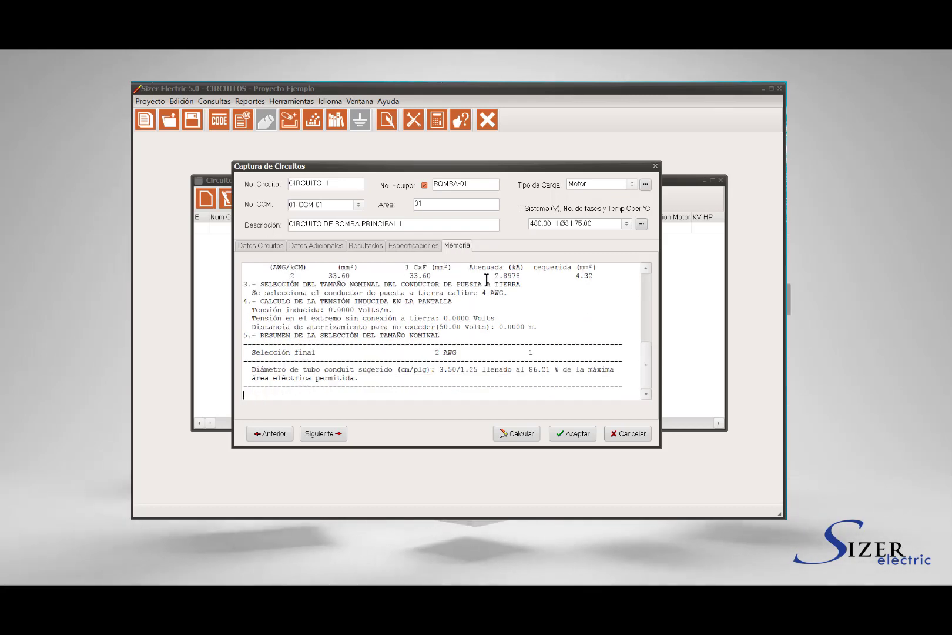
{"action": "scroll", "coordinate": [486, 280], "scroll_direction": "up", "scroll_amount": 8}
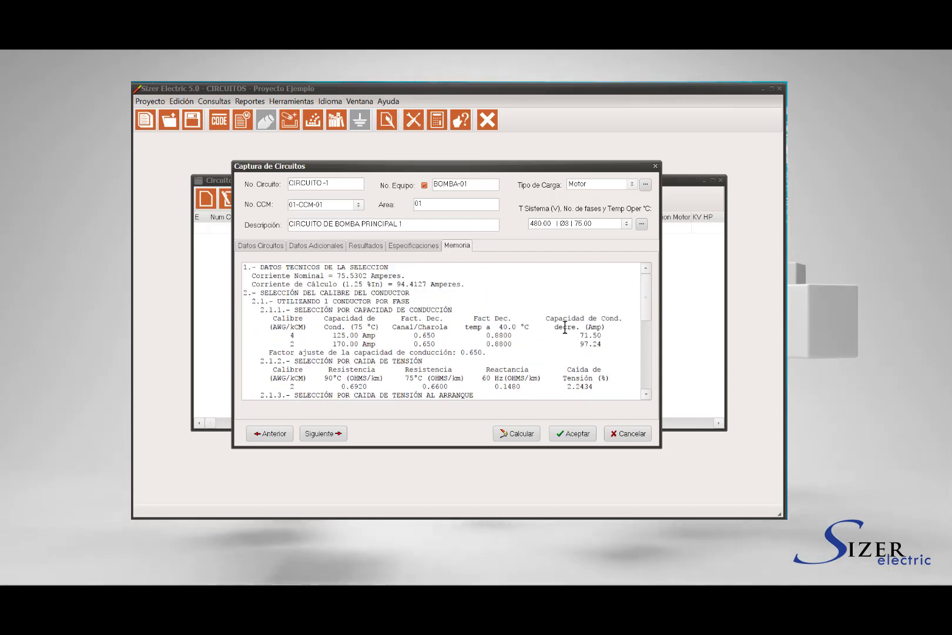
{"action": "scroll", "coordinate": [568, 432], "scroll_direction": "down", "scroll_amount": 4}
{"action": "left_click", "coordinate": [569, 433]}
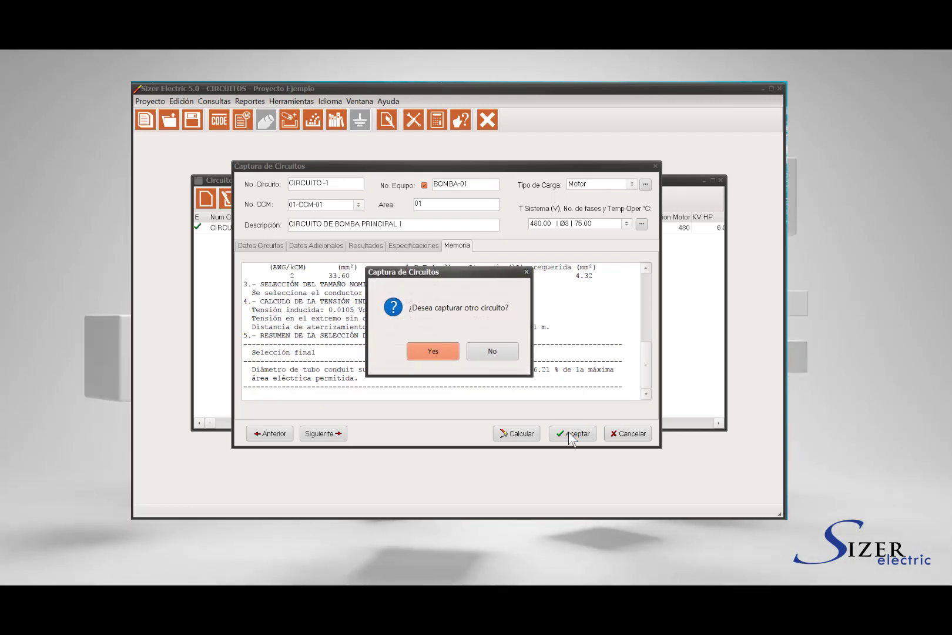
{"action": "left_click", "coordinate": [503, 352]}
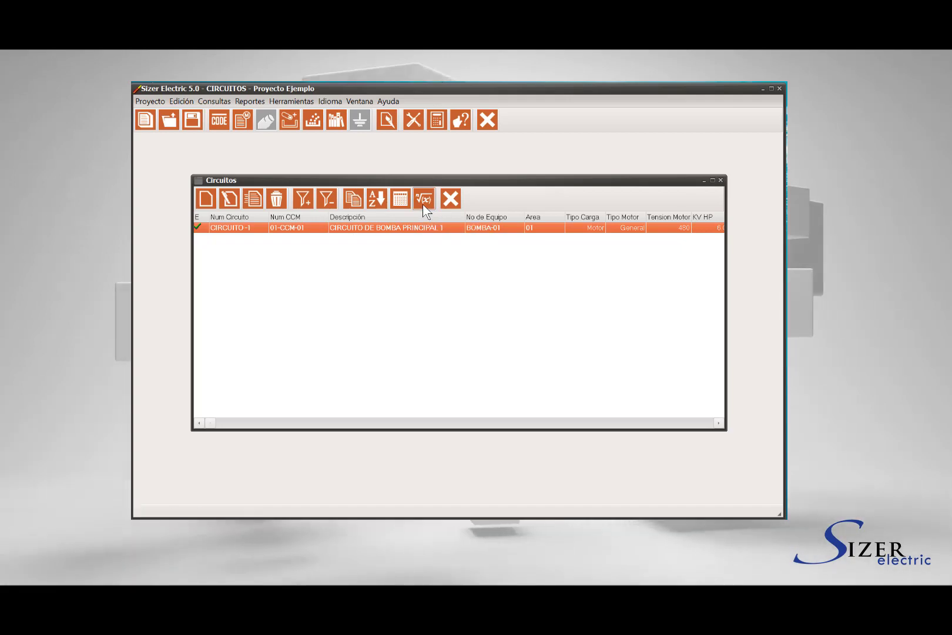
{"action": "left_click", "coordinate": [422, 199]}
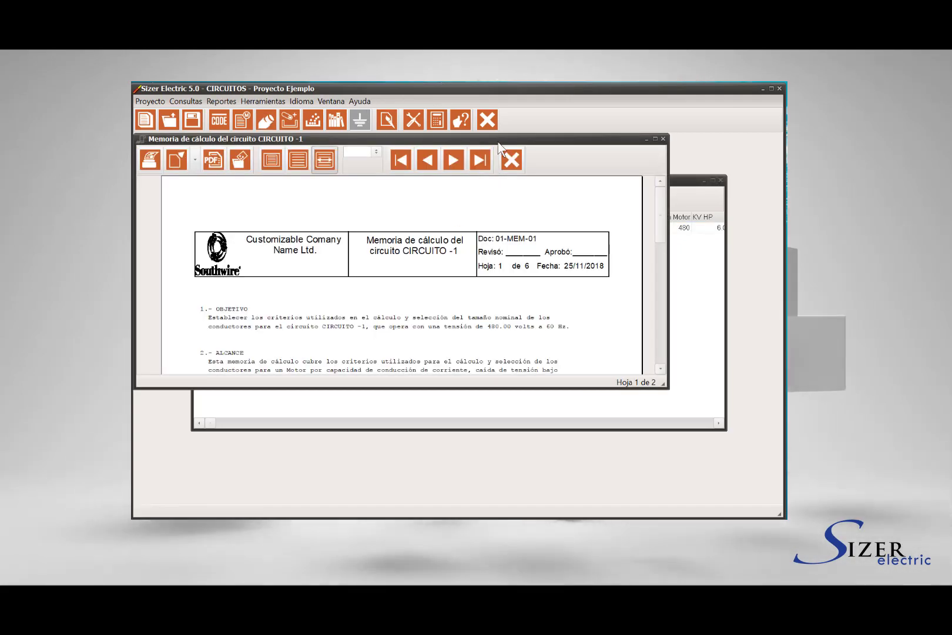
{"action": "left_click_drag", "start_coordinate": [498, 141], "coordinate": [542, 156]}
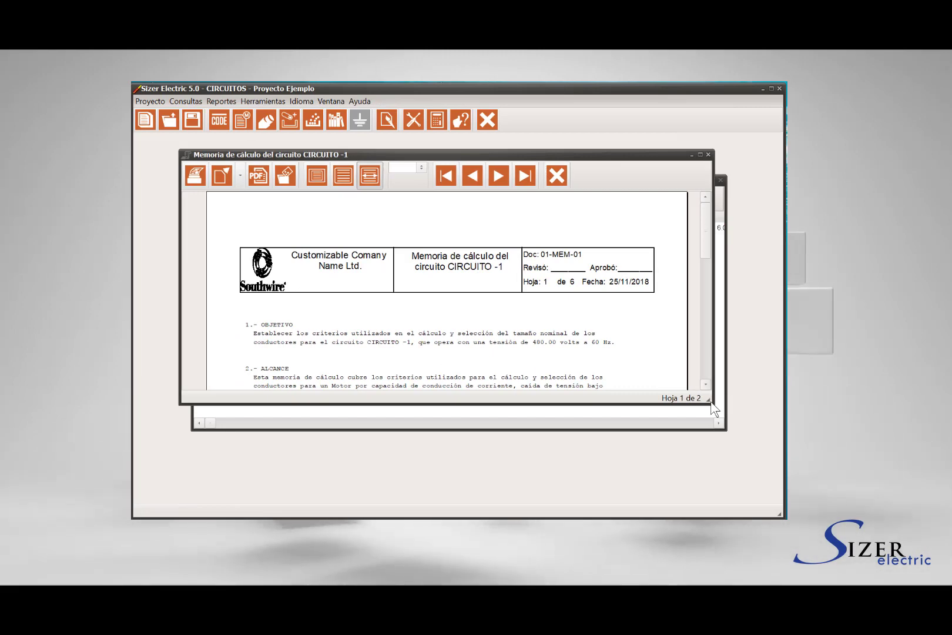
{"action": "left_click_drag", "start_coordinate": [711, 403], "coordinate": [742, 484]}
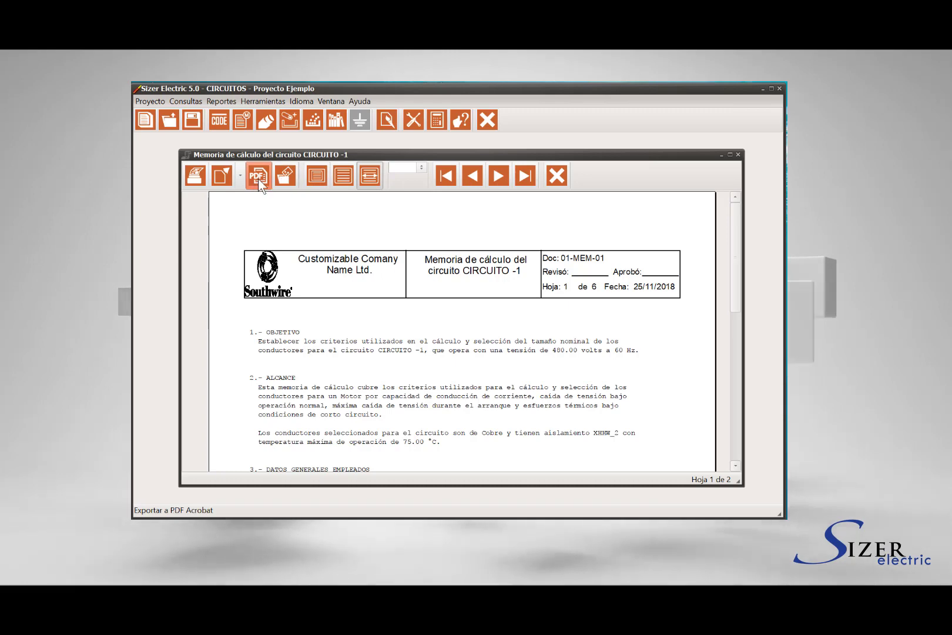
{"action": "left_click", "coordinate": [556, 176]}
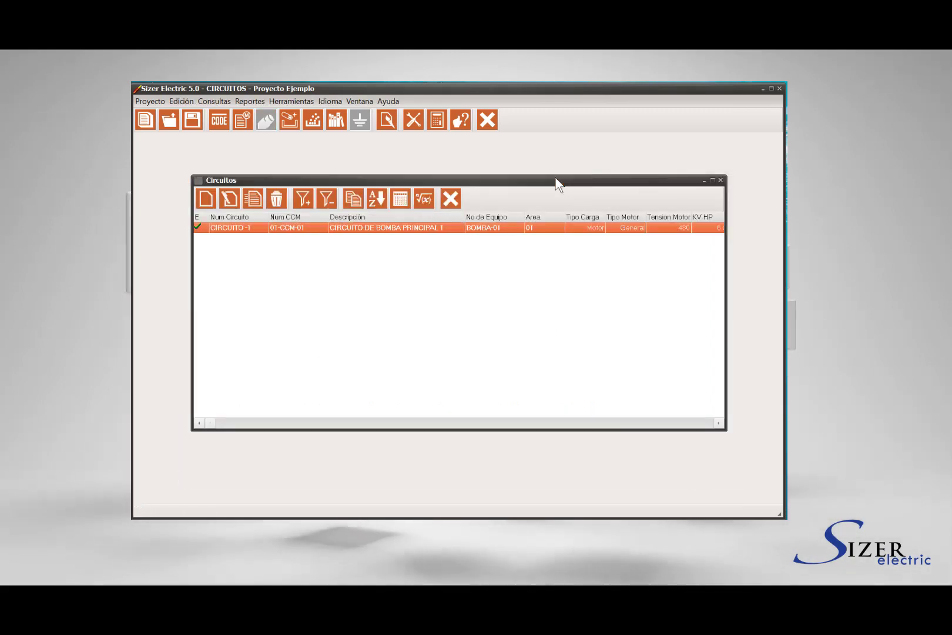
Generate the Instalación de conductores report for CIRCUITO-1, then close the preview and the Circuitos list
{"action": "left_click", "coordinate": [256, 98]}
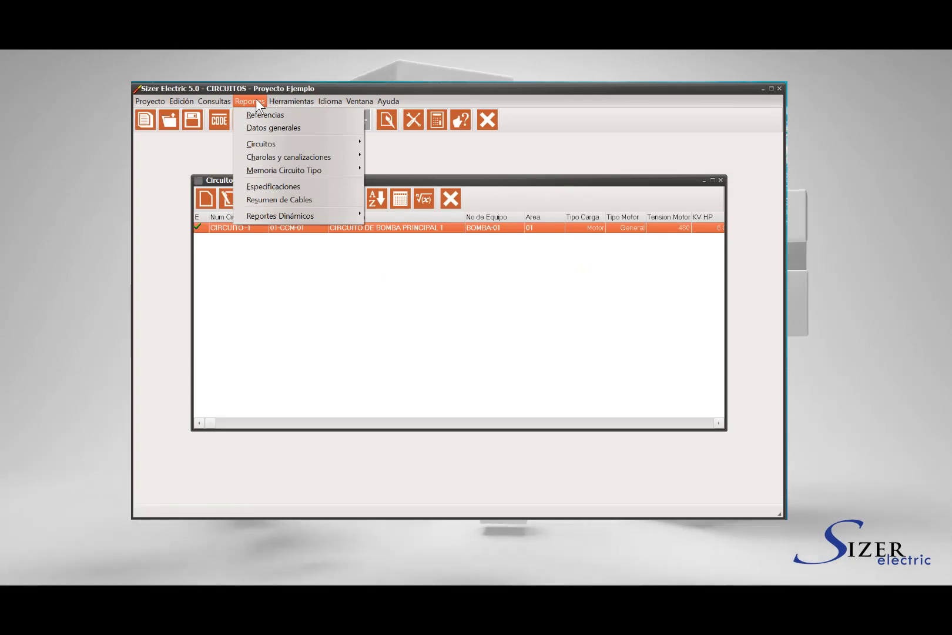
{"action": "mouse_move", "coordinate": [264, 143]}
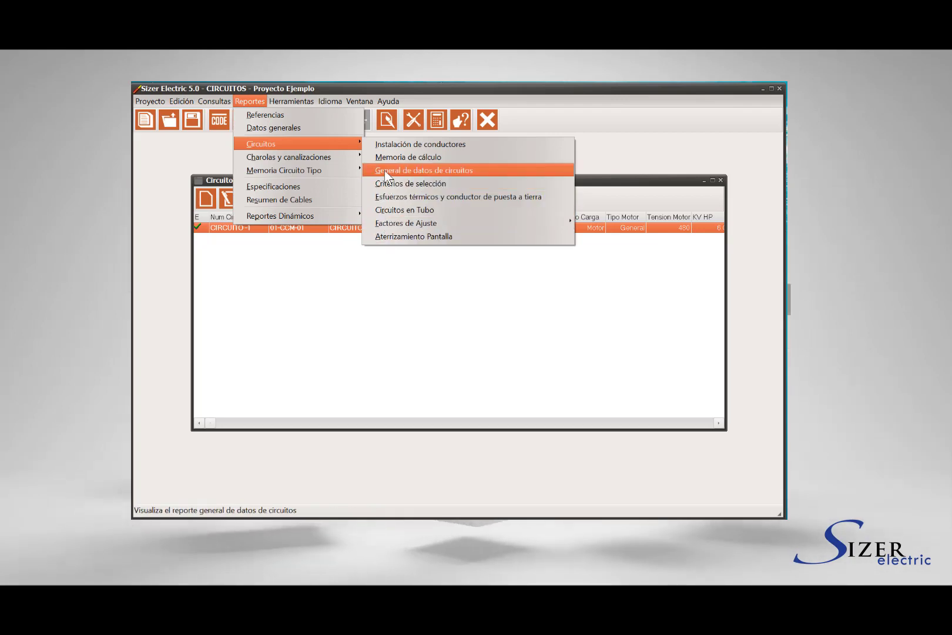
{"action": "left_click", "coordinate": [420, 145]}
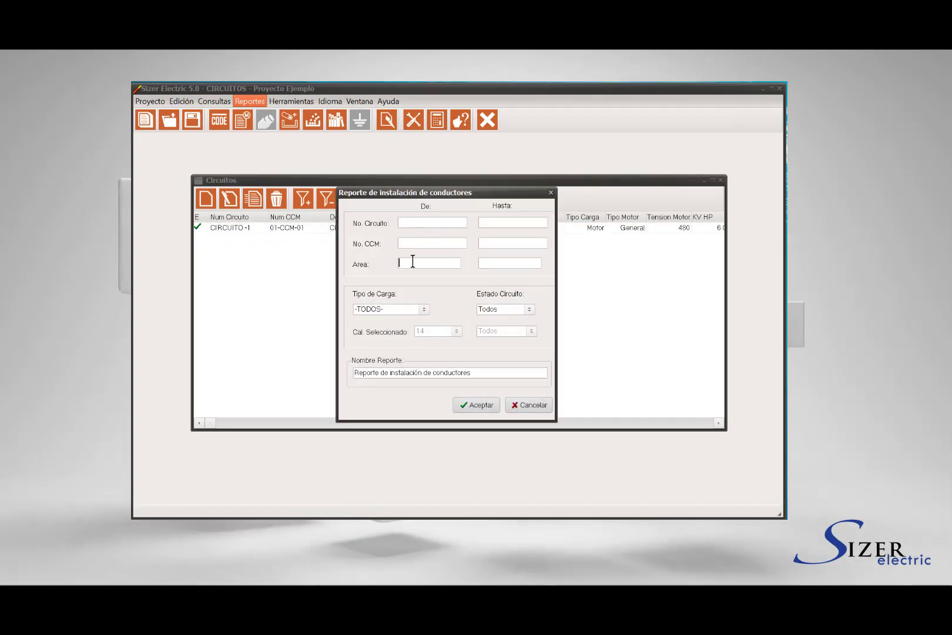
{"action": "left_click_drag", "start_coordinate": [478, 372], "coordinate": [359, 373]}
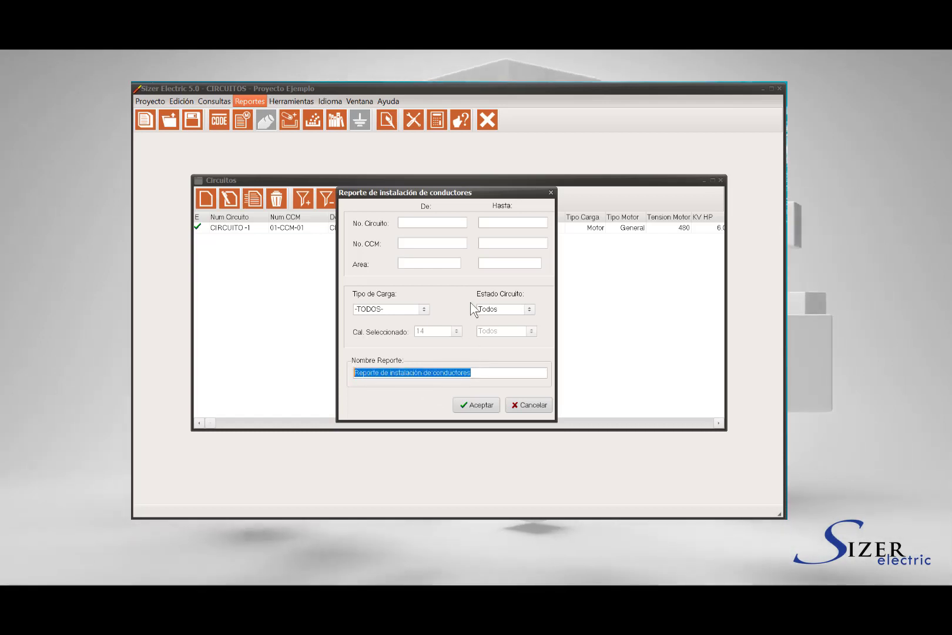
{"action": "left_click", "coordinate": [478, 406]}
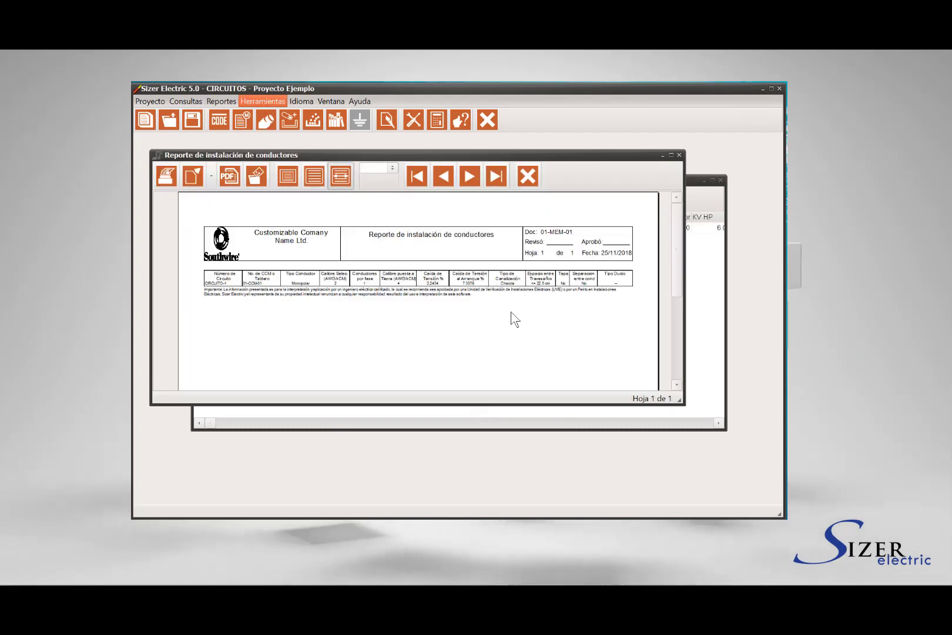
{"action": "left_click", "coordinate": [720, 180]}
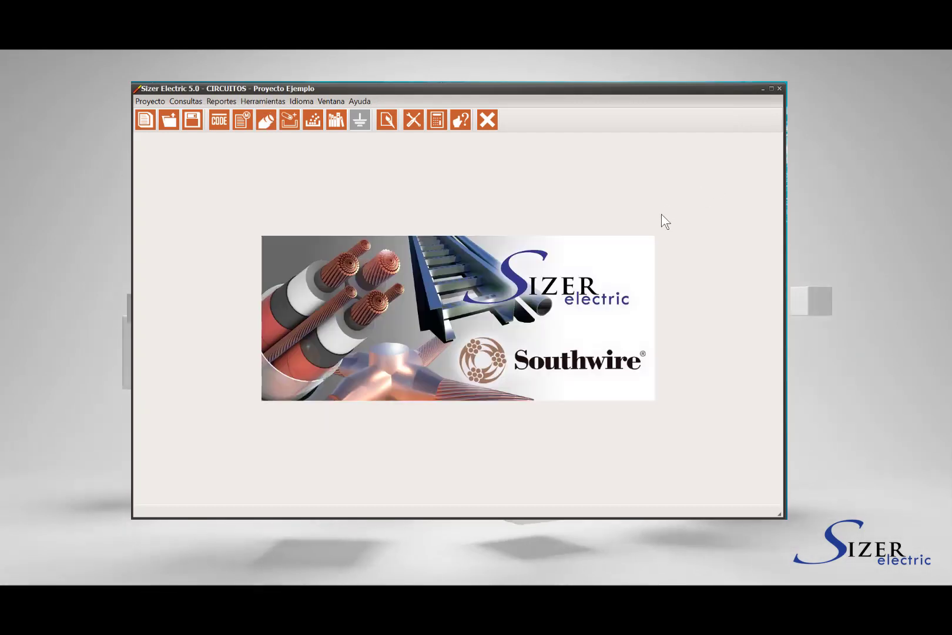